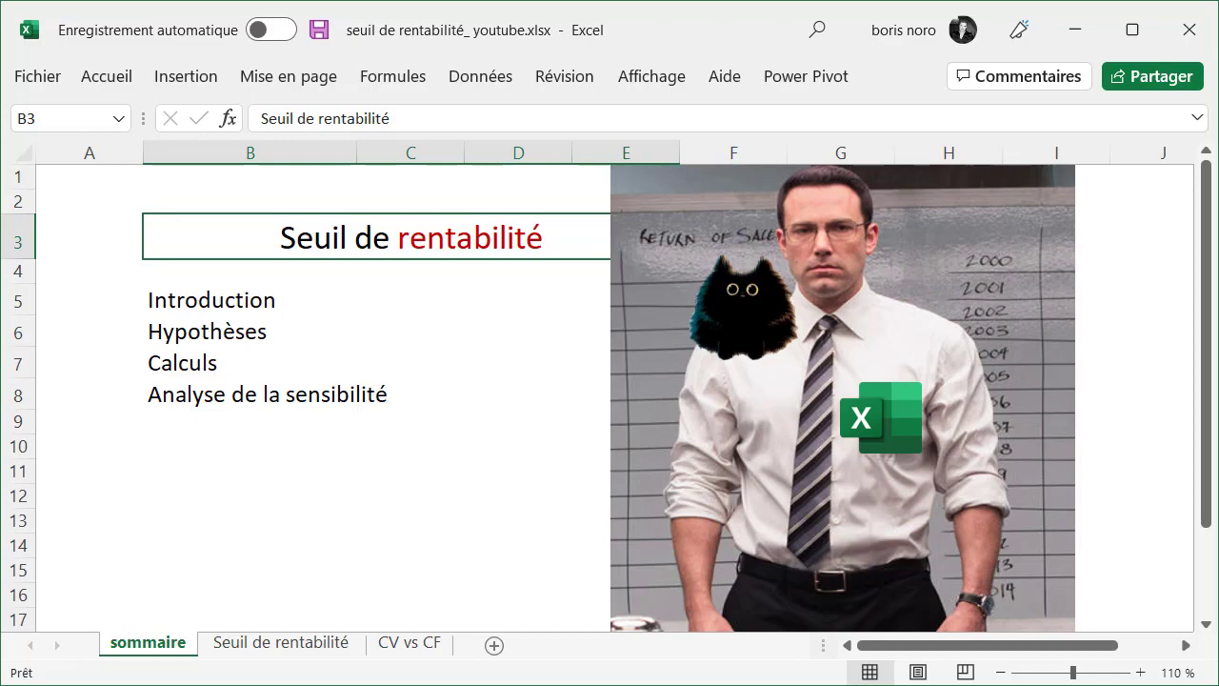
- On the Seuil de rentabilité sheet, highlight the title, labels and the eight cost tags in column C
left_click(305, 642)
left_click_drag(119, 244, 120, 548)
left_click_drag(499, 354, 489, 469)
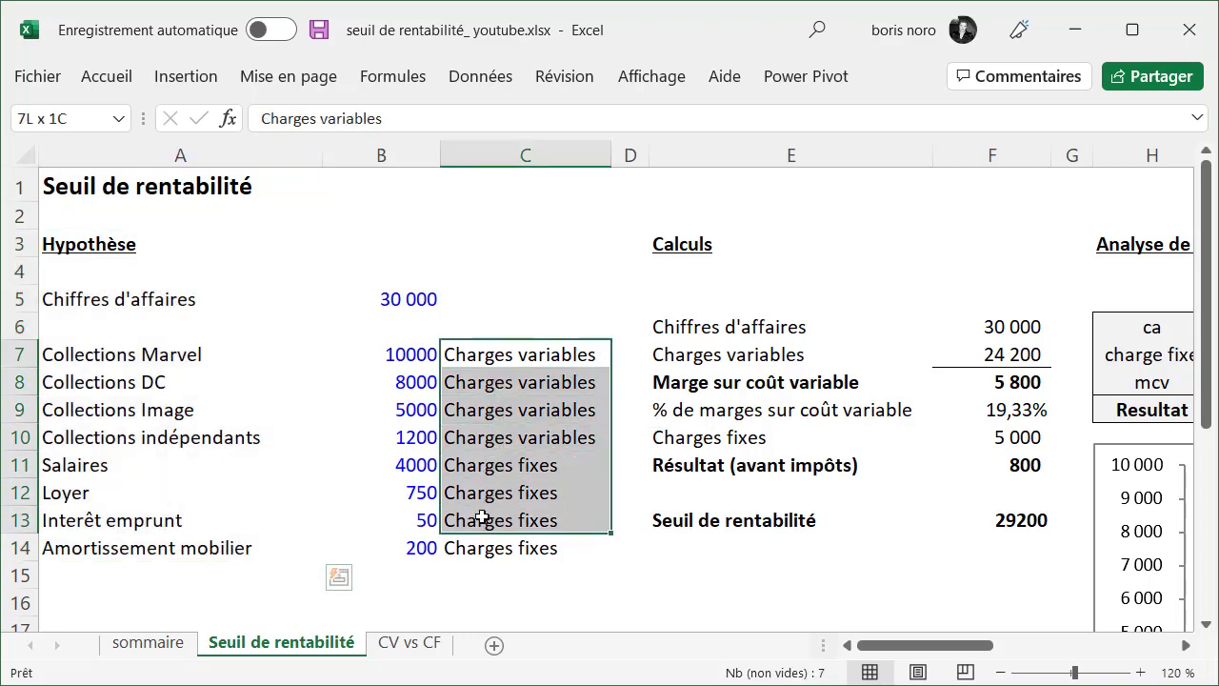
left_click_drag(489, 470, 480, 539)
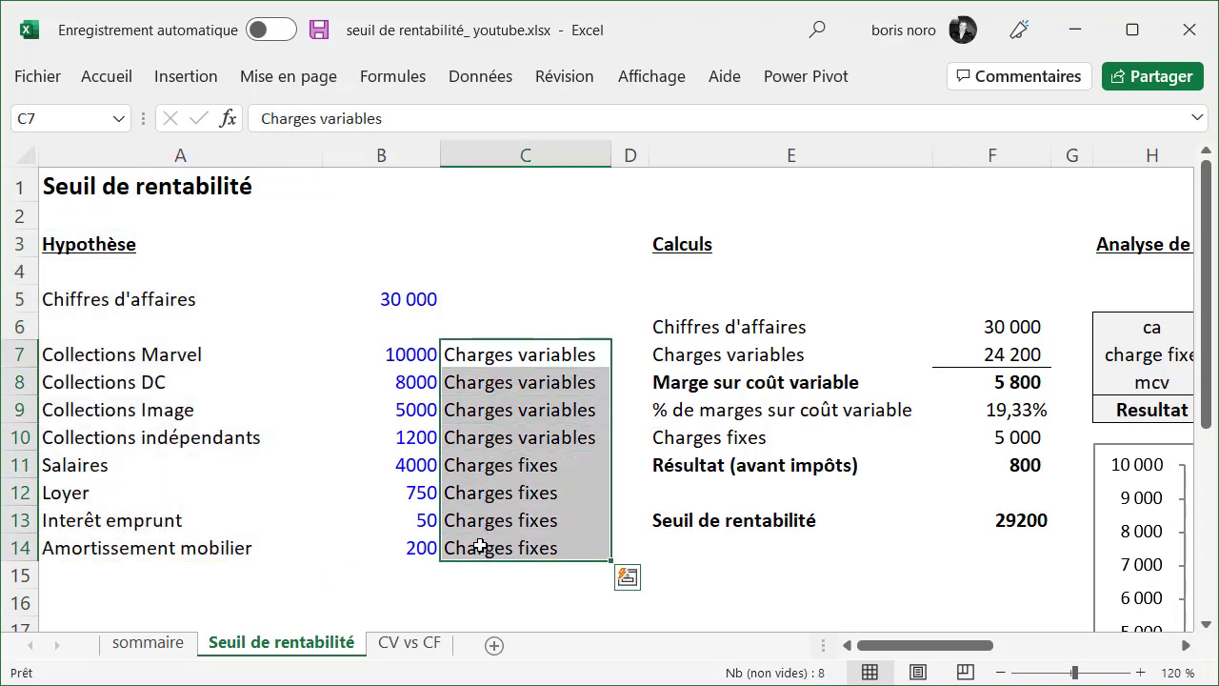
- Highlight the Calculs block and point out the break-even value 29200
left_click(702, 322)
left_click_drag(835, 338, 1012, 485)
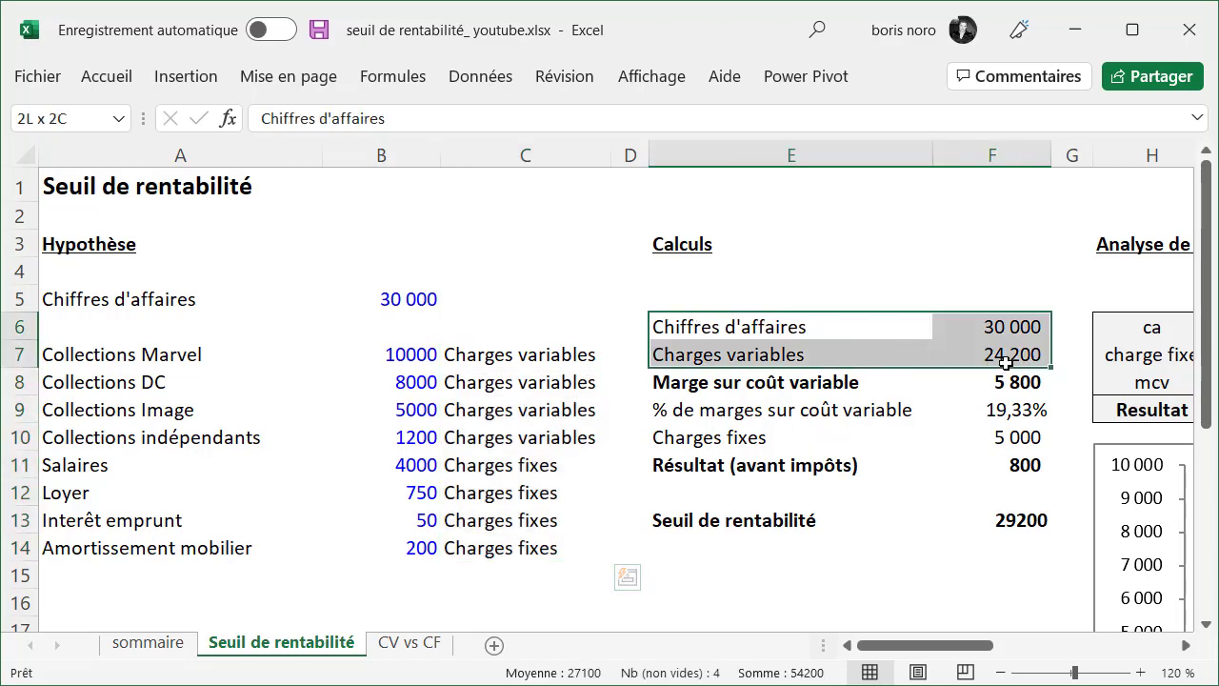
left_click(998, 523)
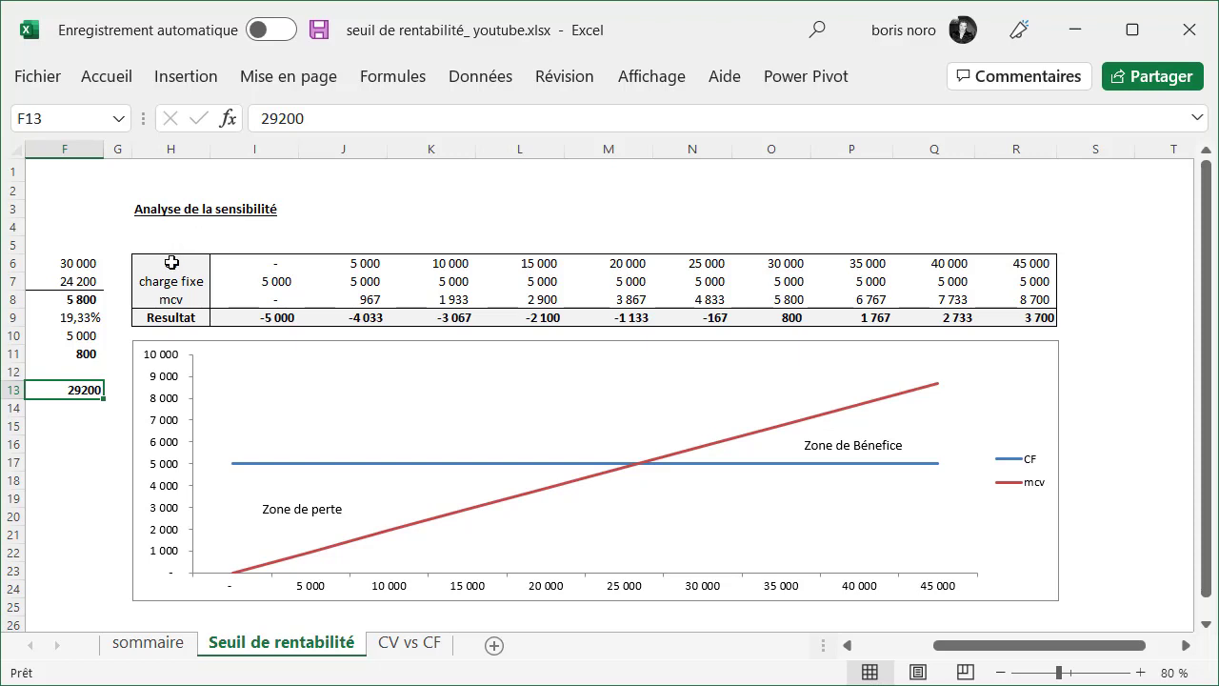
- Highlight the sensitivity table's revenue steps in row 6 and the Résultat row
left_click(171, 262)
left_click_drag(362, 265, 1015, 265)
left_click_drag(274, 317, 1025, 317)
left_click(1141, 303)
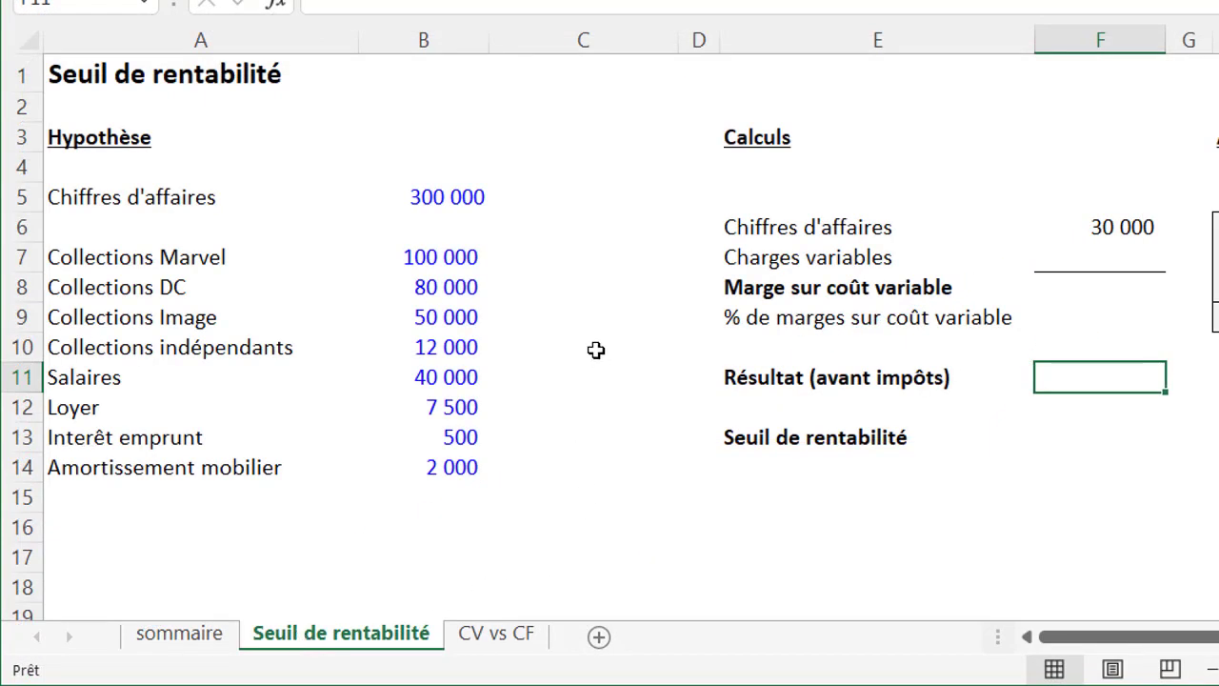
- Enter 'Charges variables' in C7 and fill it down to C10 for the four collections
left_click(535, 260)
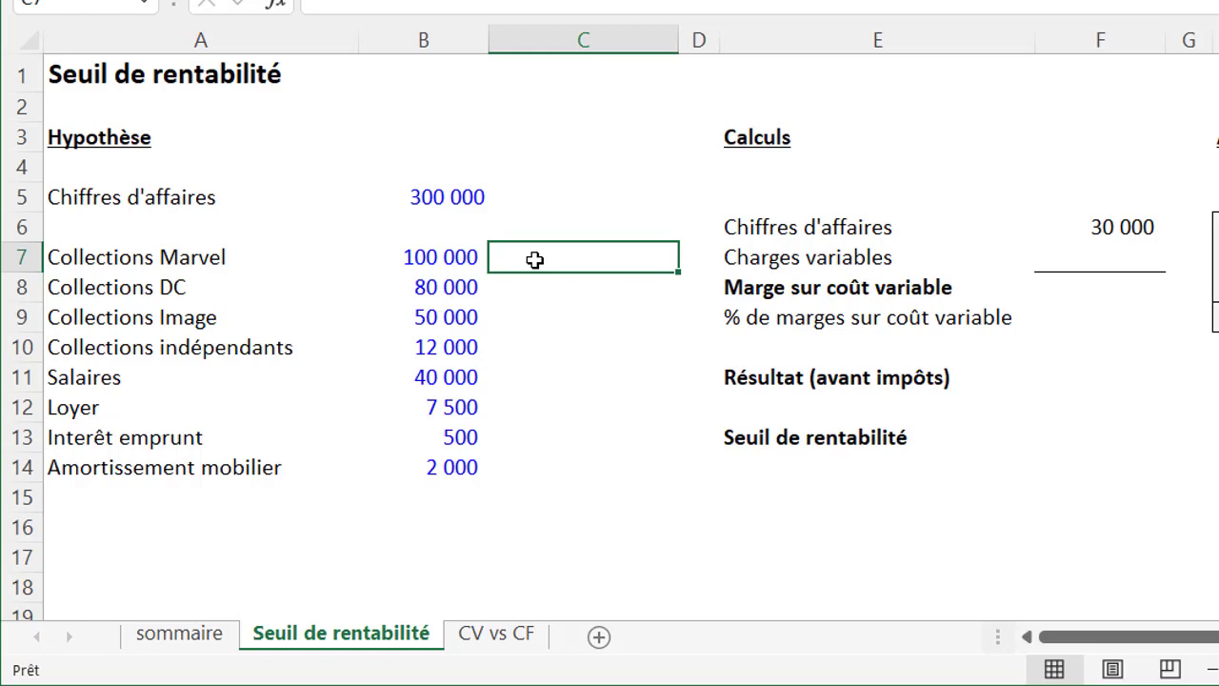
type("C")
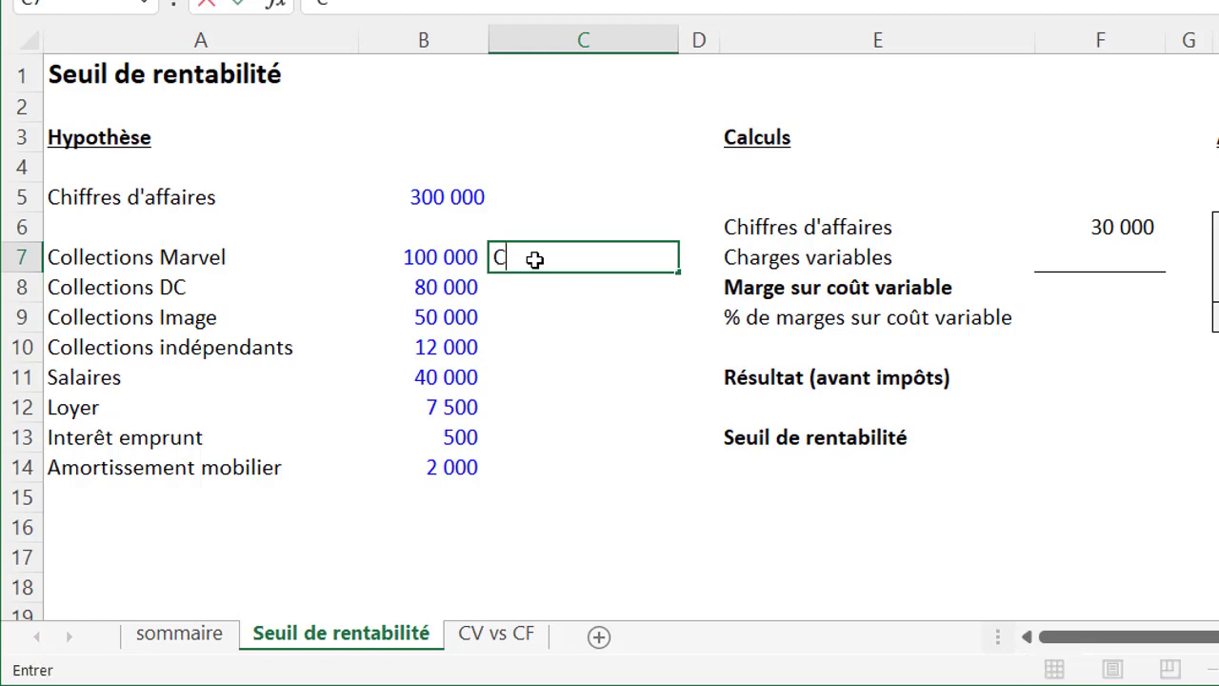
type("harges variables")
key("Return")
left_click(538, 260)
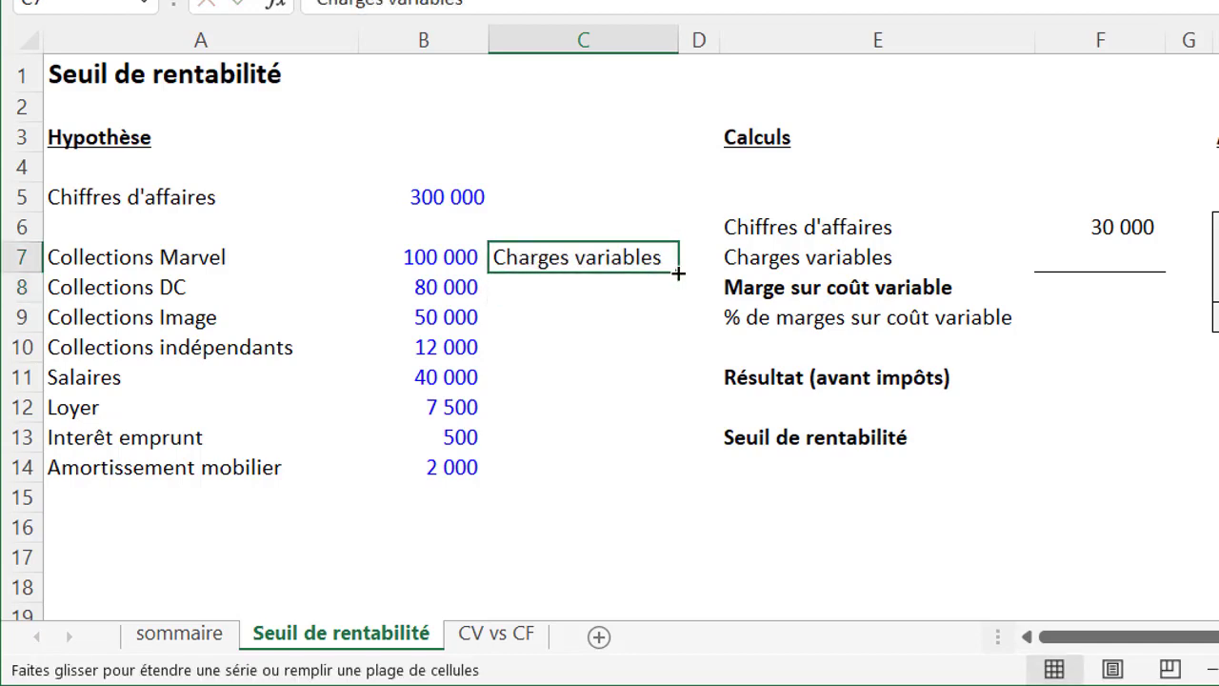
left_click_drag(677, 272, 658, 349)
left_click(609, 377)
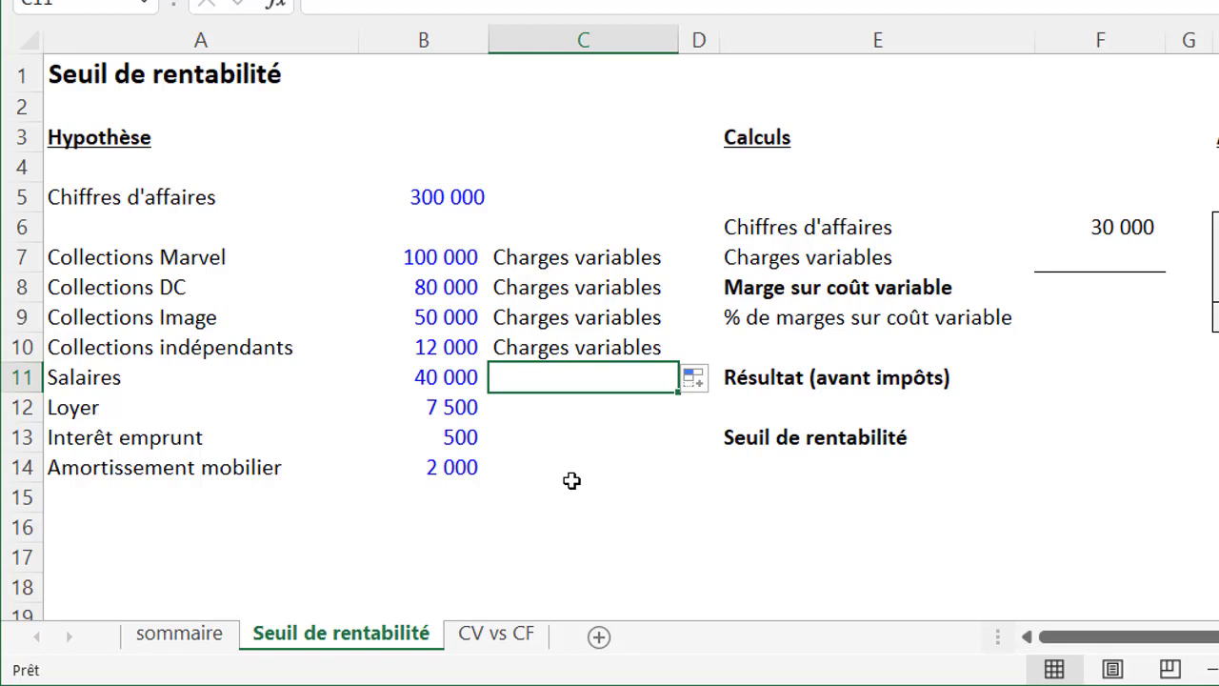
- Enter 'Charges fixes' in C11 and fill it down to C14
type("Charges fixes")
key("Return")
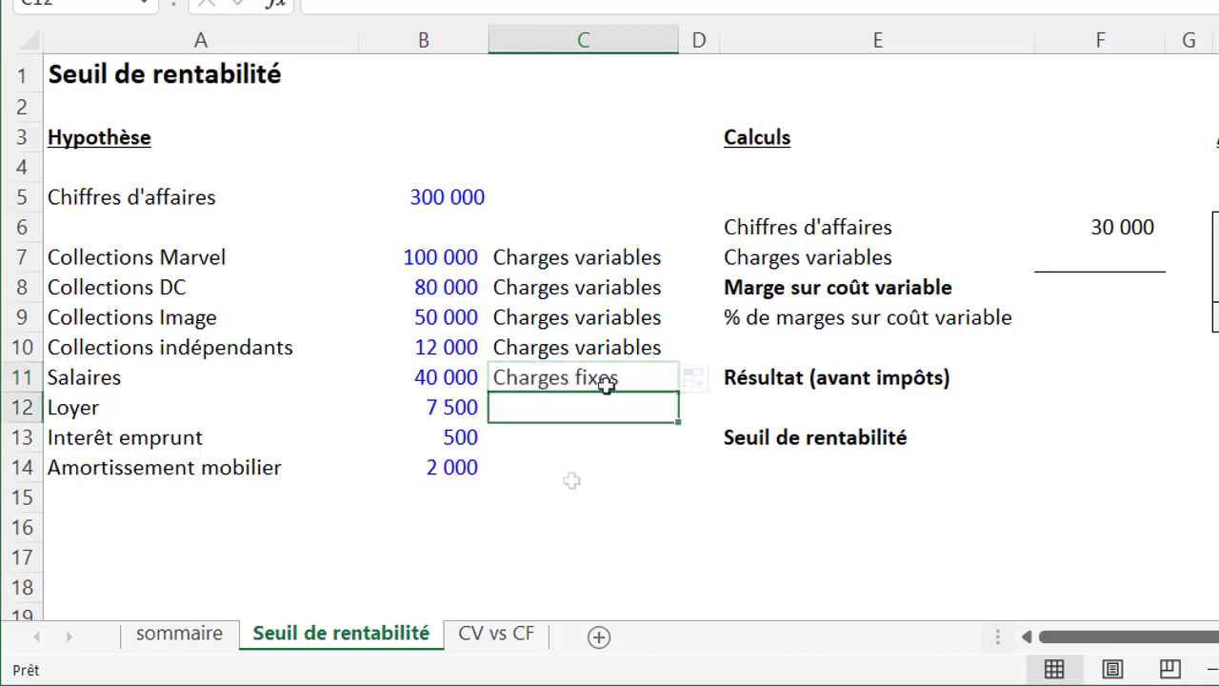
left_click(604, 381)
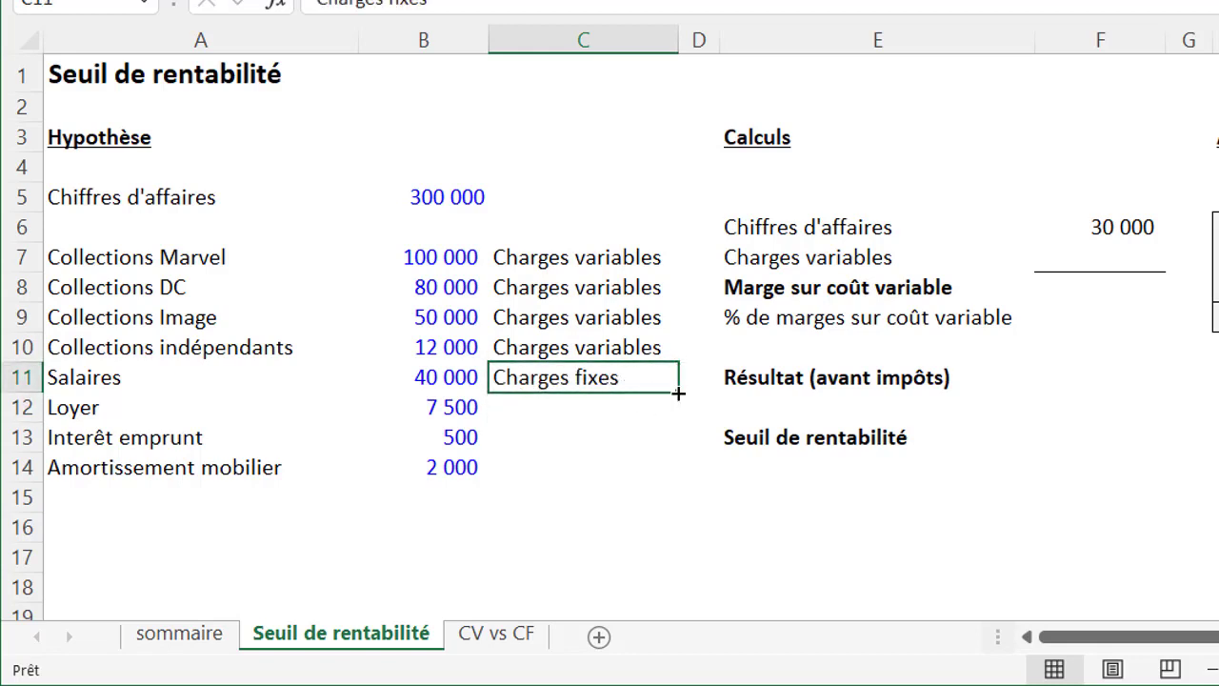
left_click_drag(678, 393, 670, 413)
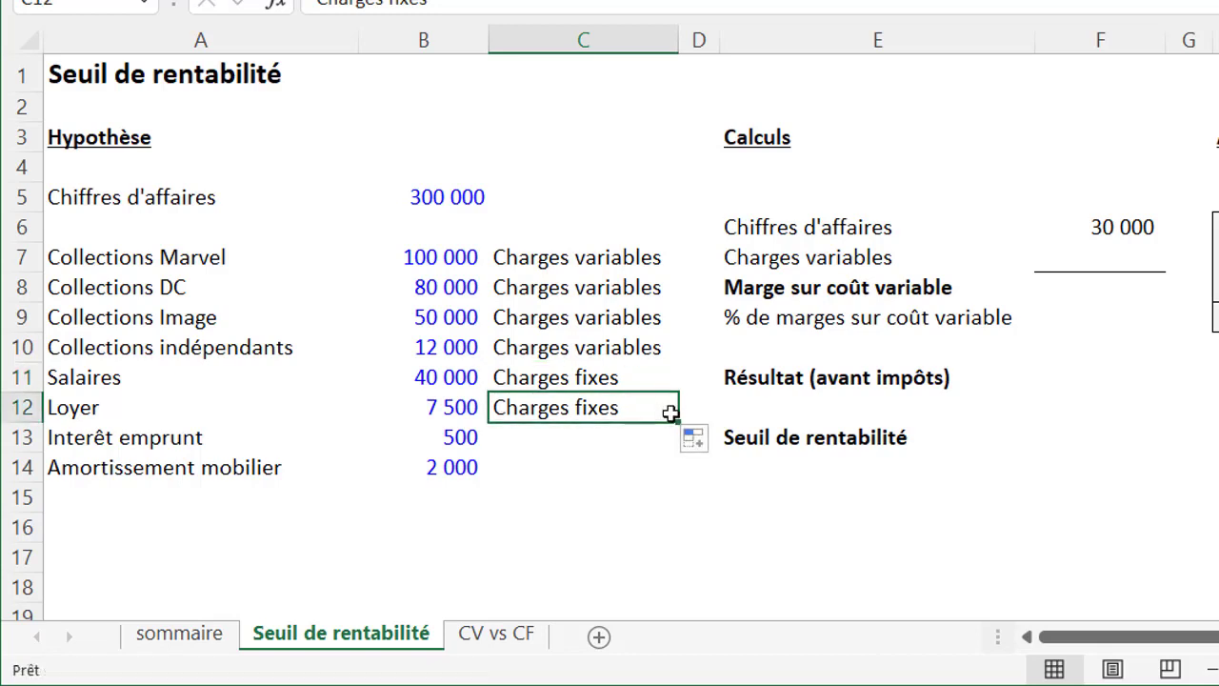
left_click_drag(679, 422, 675, 473)
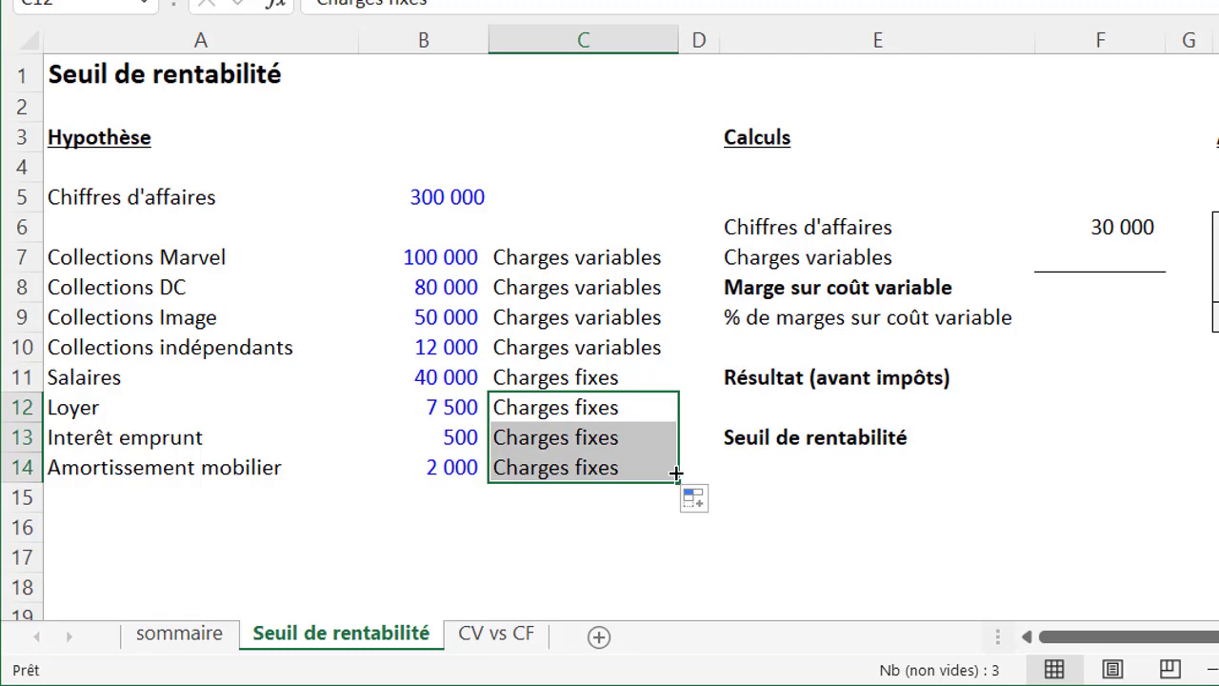
left_click(888, 556)
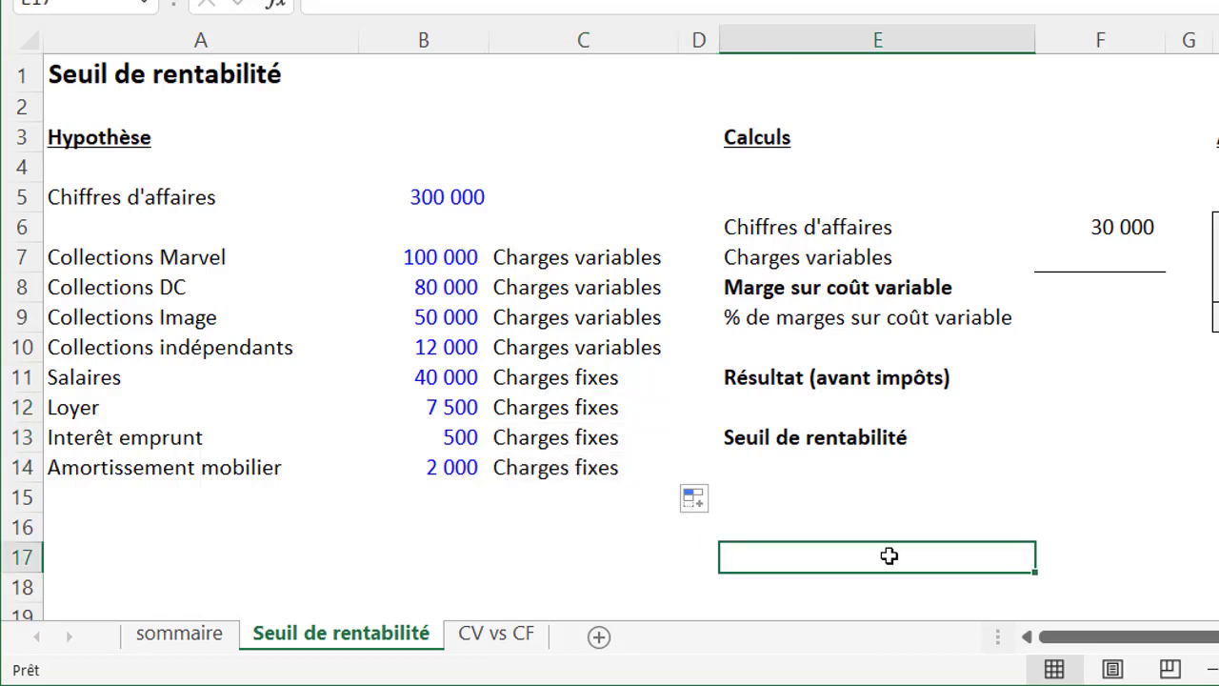
- Link the Calculs revenue in F6 to the hypothesis turnover with =B5, giving 300 000
left_click(1094, 516)
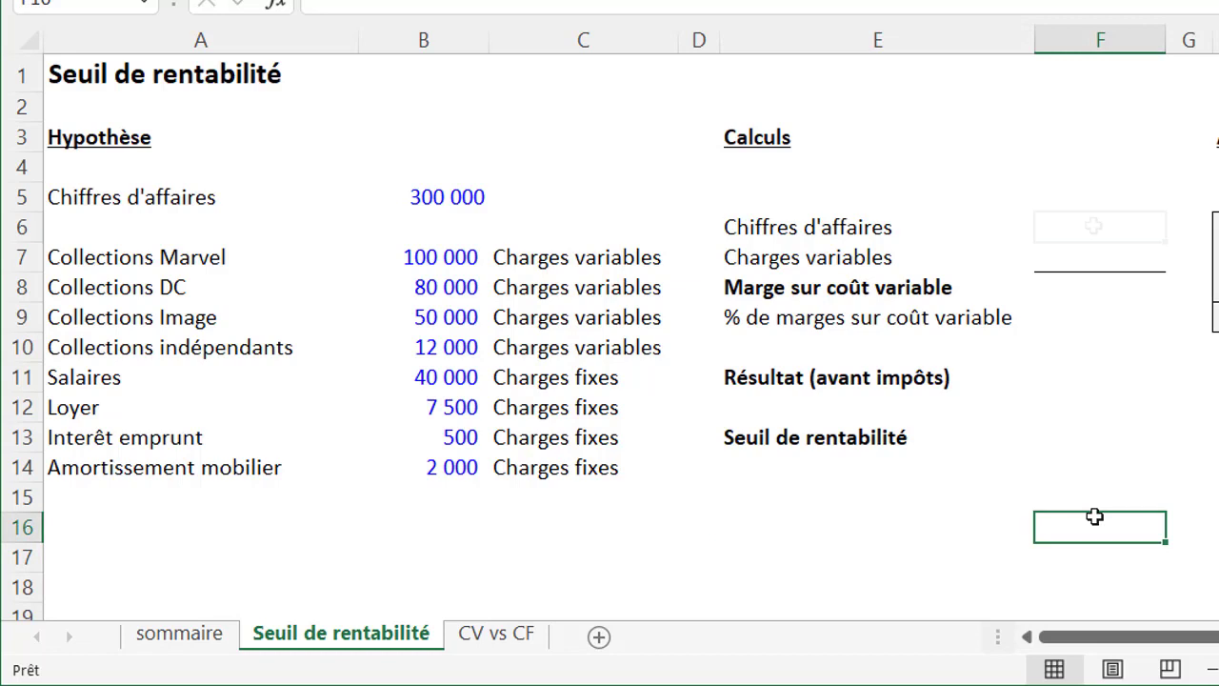
left_click(1093, 226)
type("=")
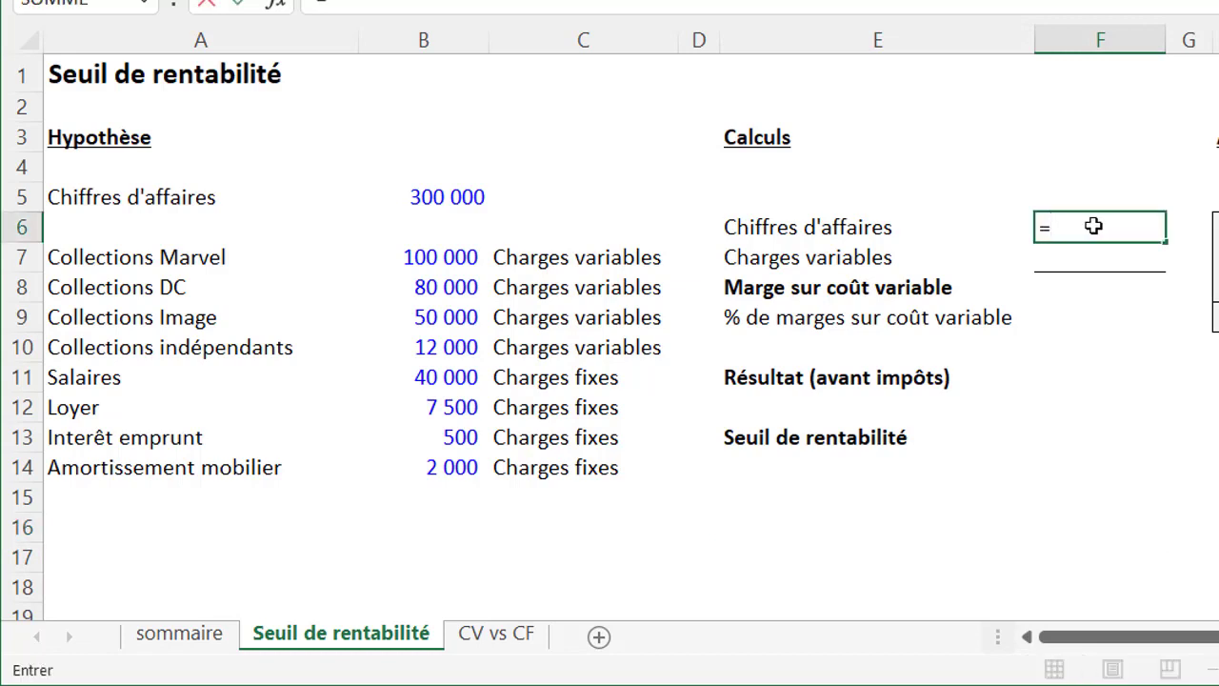
left_click(473, 195)
key("Return")
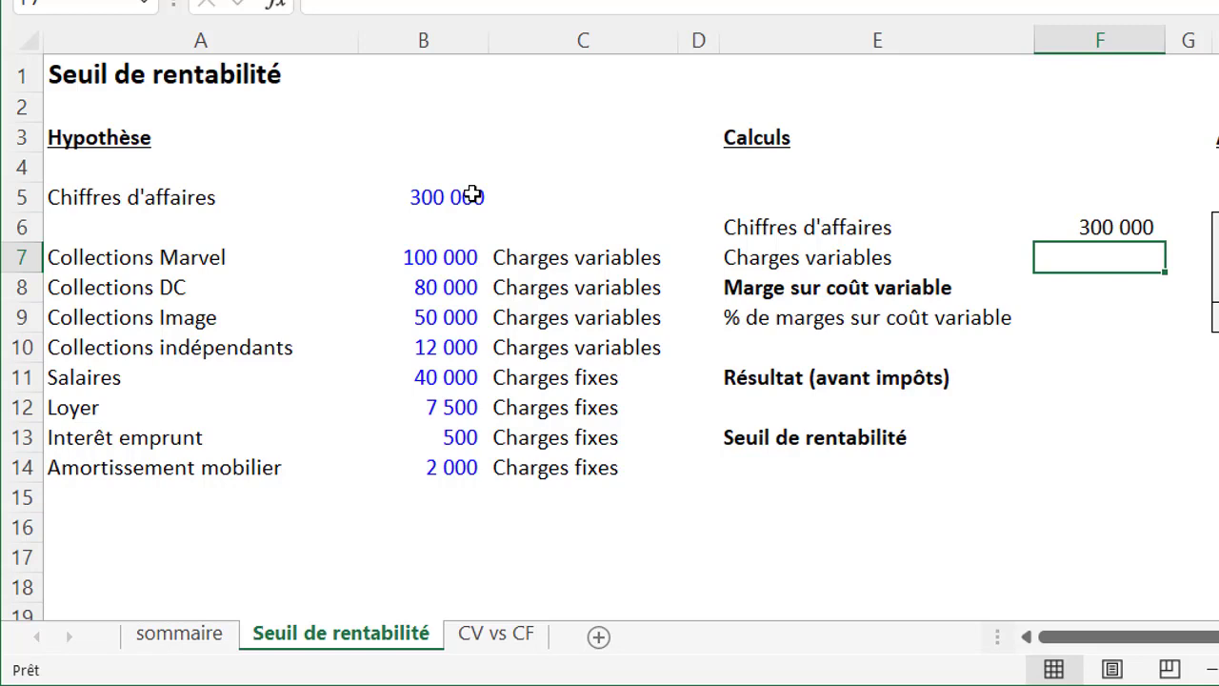
- In F7 enter =SOMME.SI(C7:C14;E7;B7:B14) to sum the variable charges, giving 242 000
type("=")
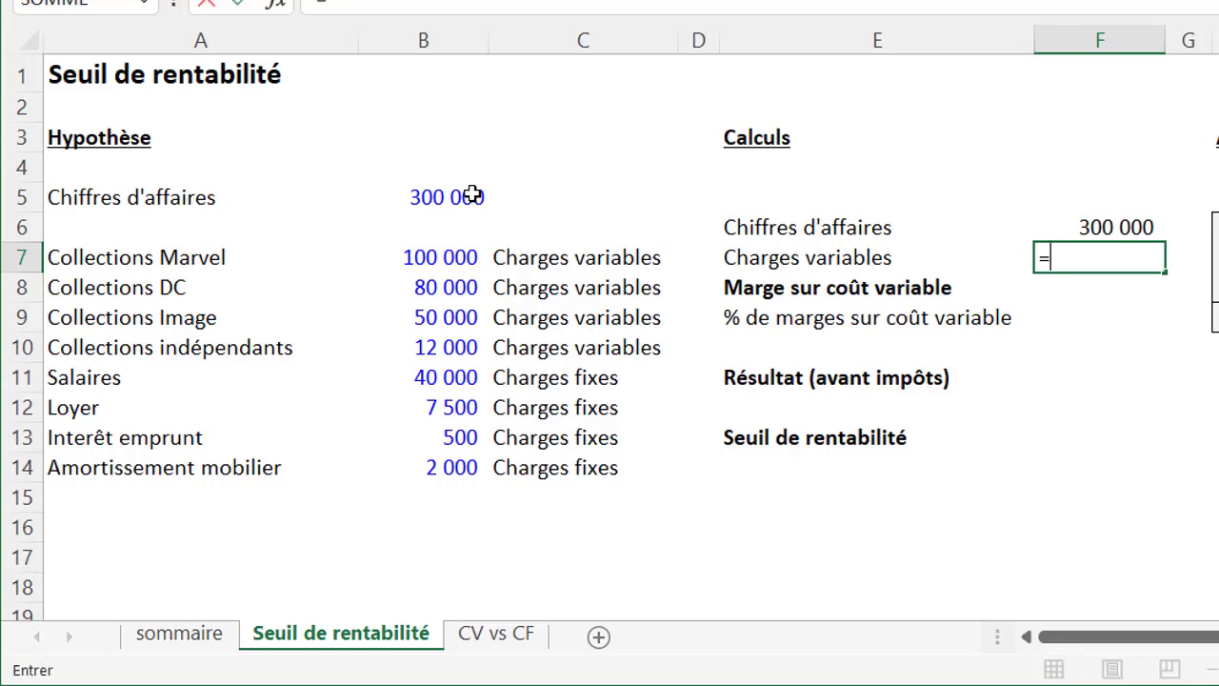
type("so")
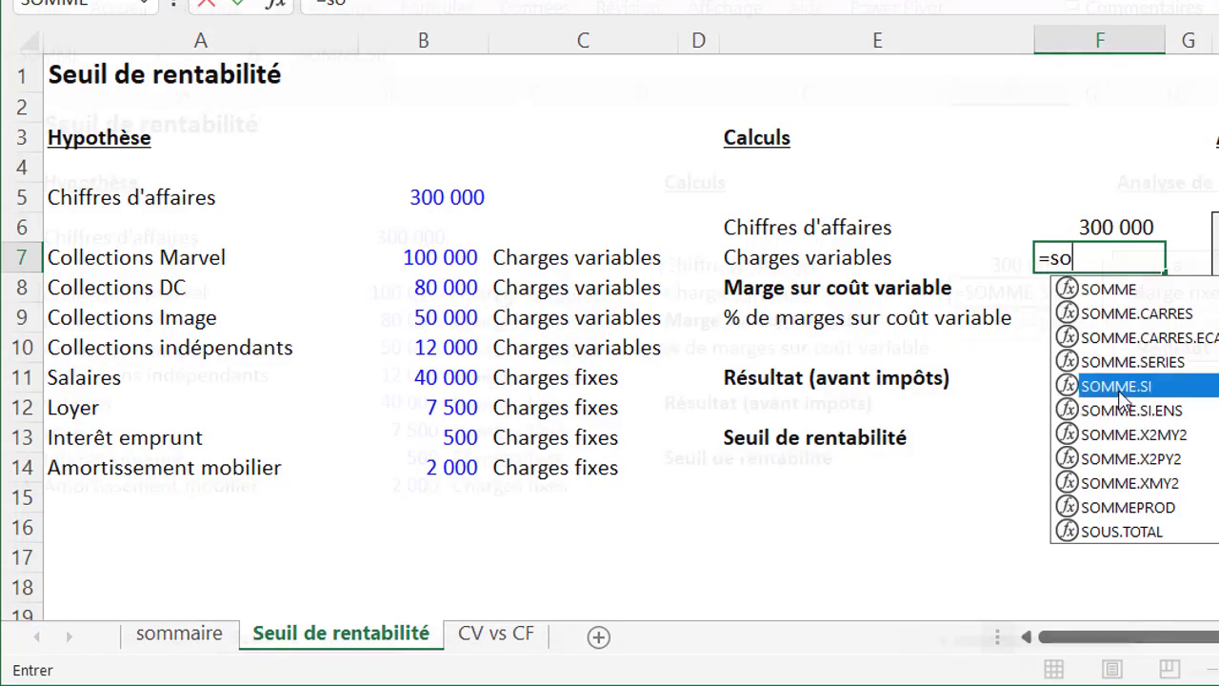
double_click(1118, 386)
left_click(462, 320)
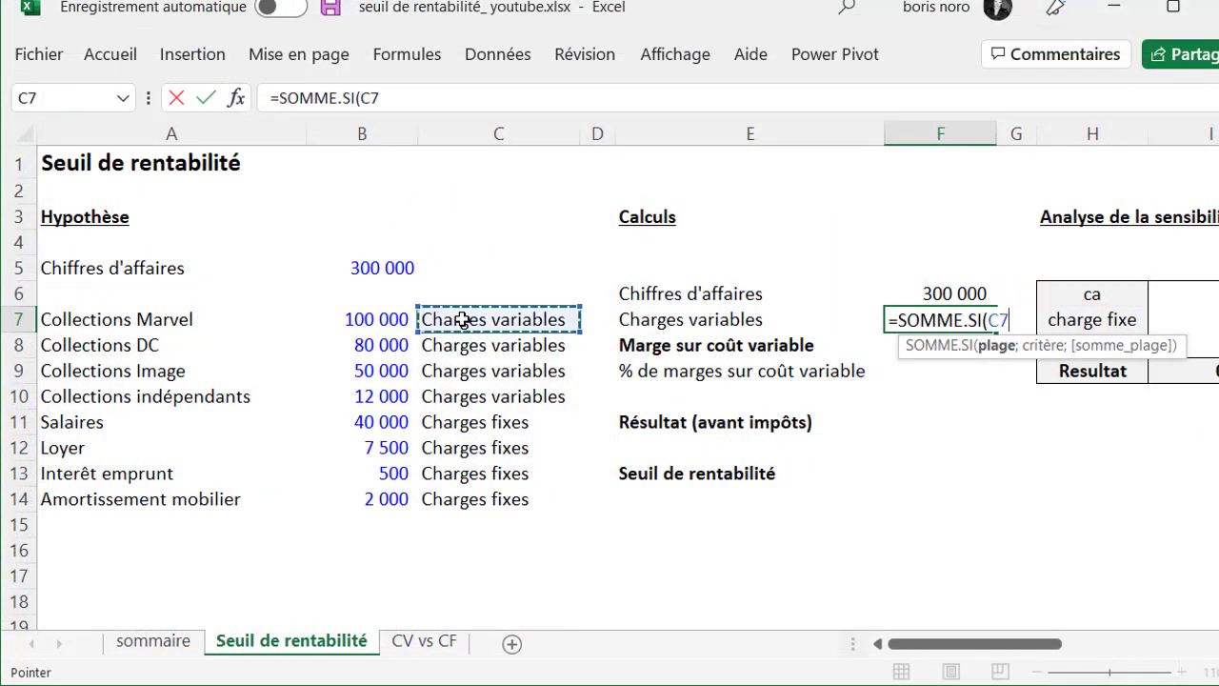
left_click_drag(462, 320, 454, 493)
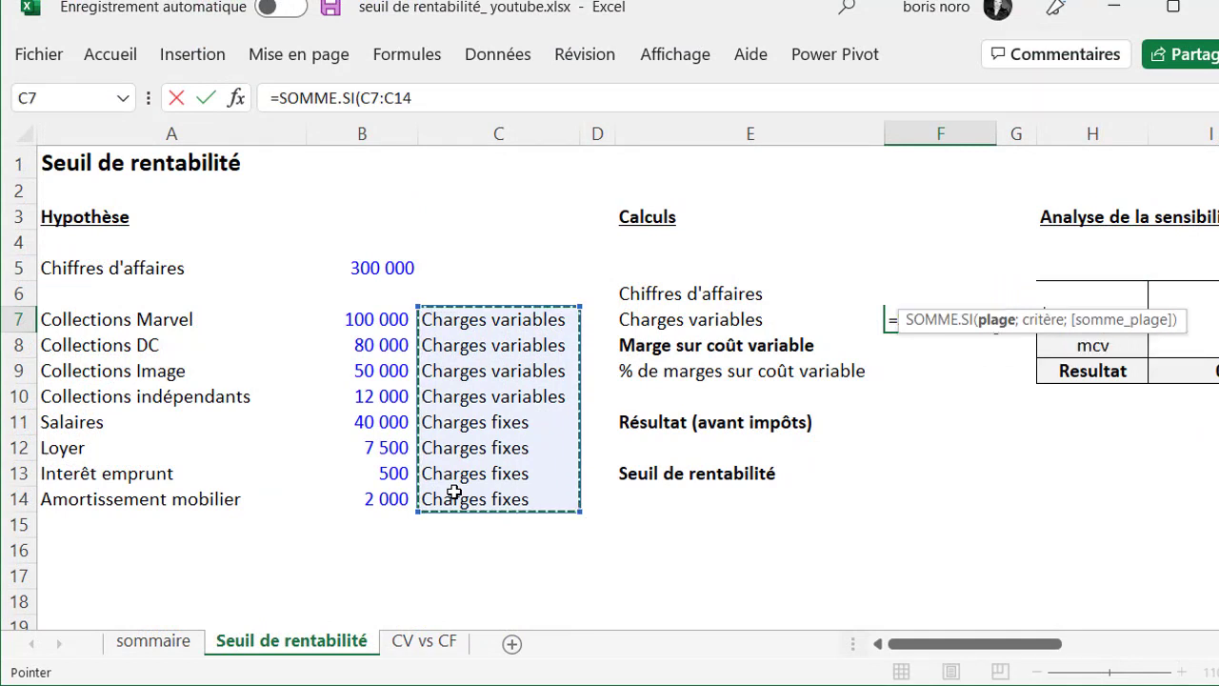
type(";")
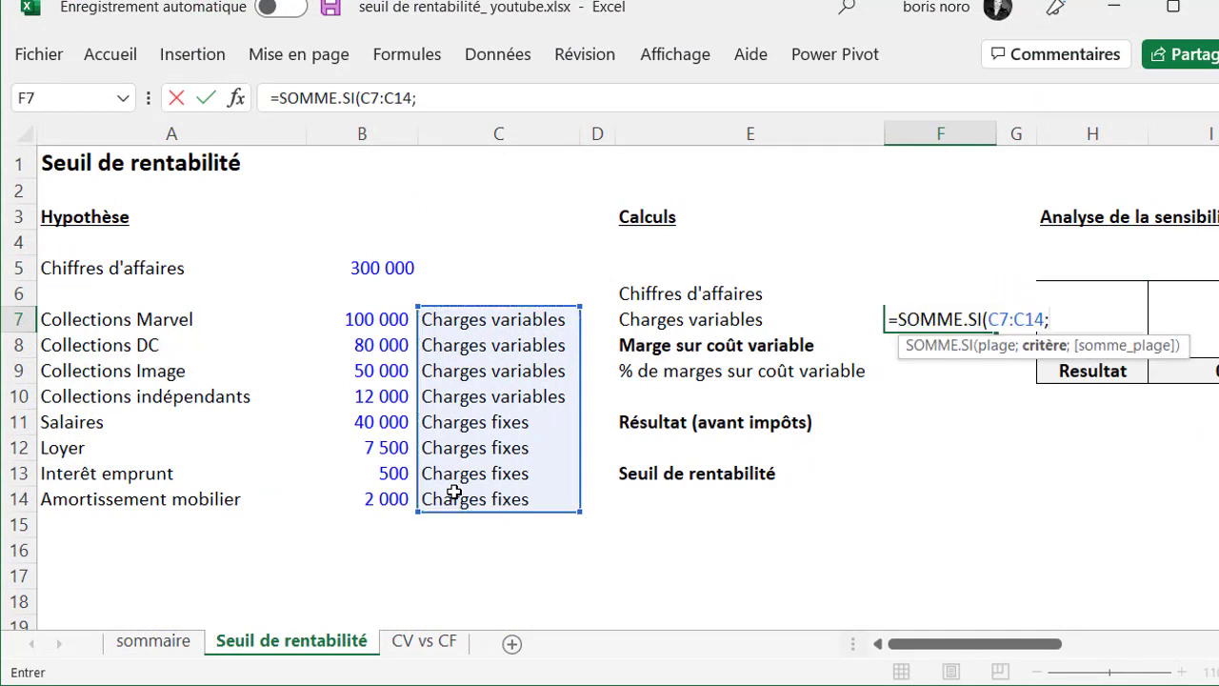
left_click(711, 322)
type(";")
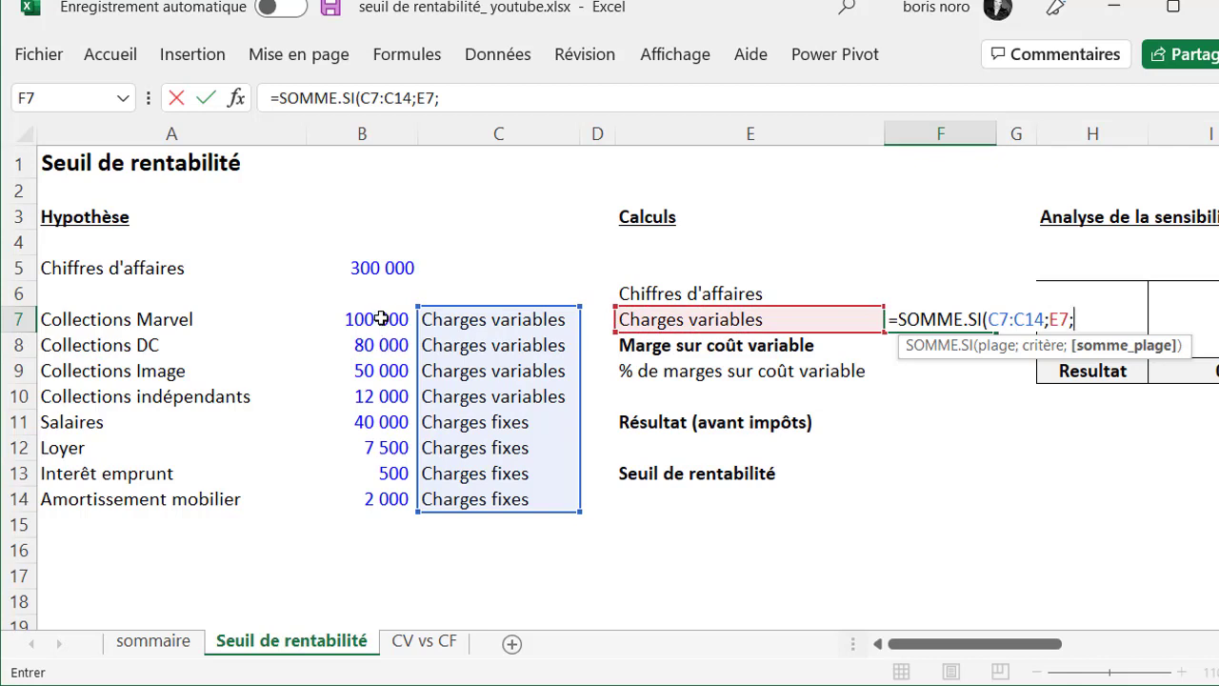
left_click_drag(381, 319, 369, 494)
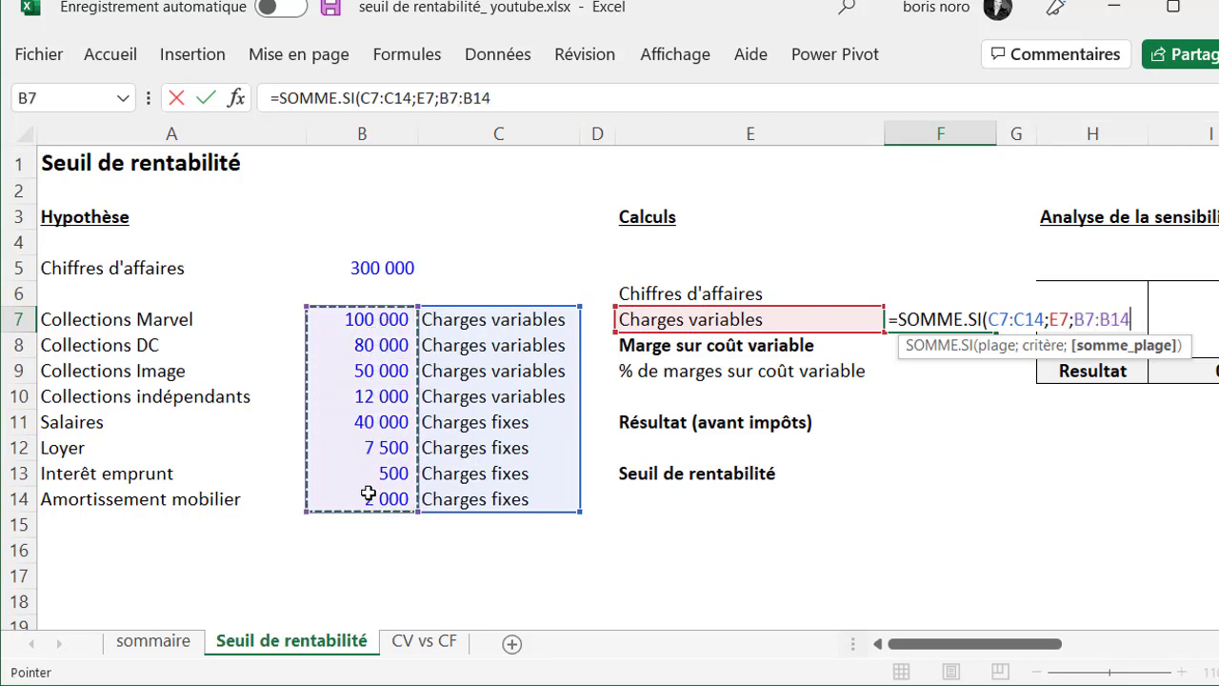
type(")")
key("Return")
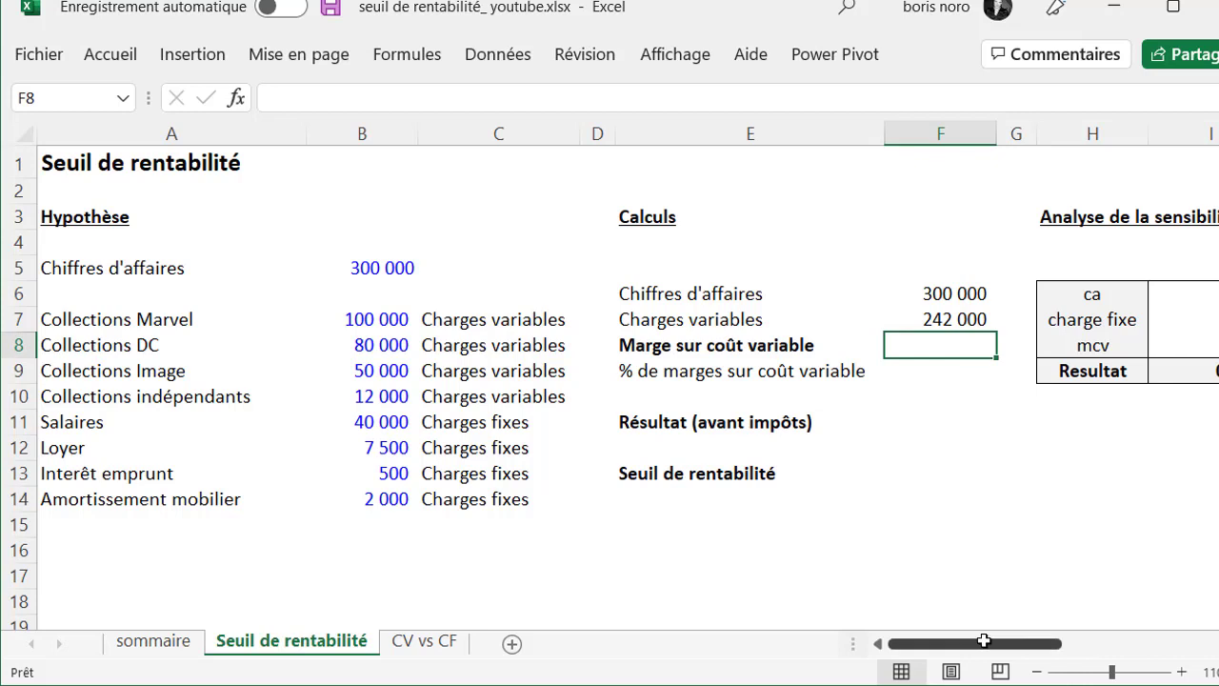
- Compute the margin on variable cost in F8 as =F6-F7, giving 58 000
type("=")
left_click(912, 289)
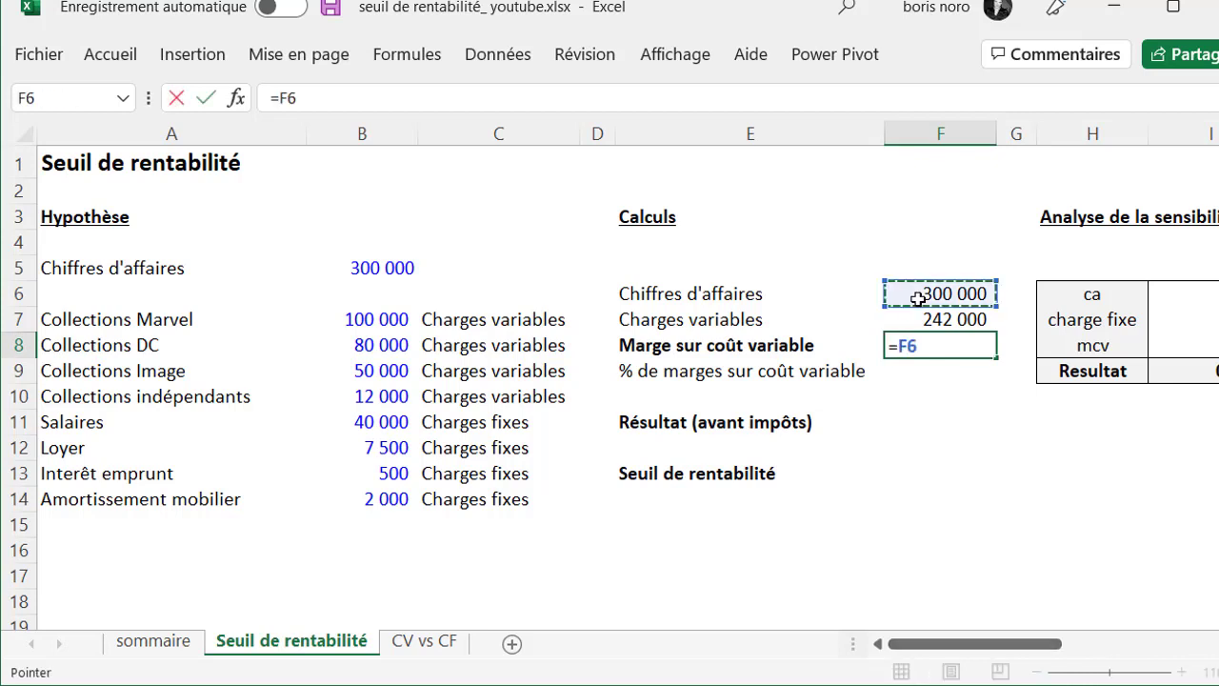
type("-F7")
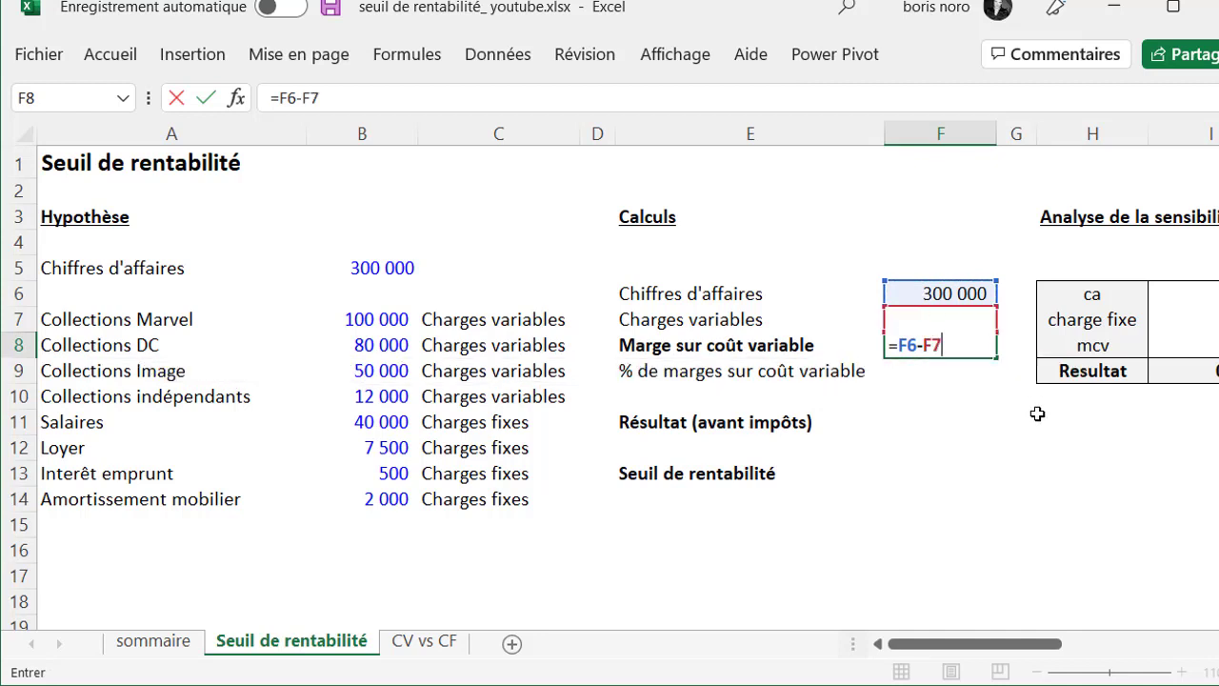
key("Return")
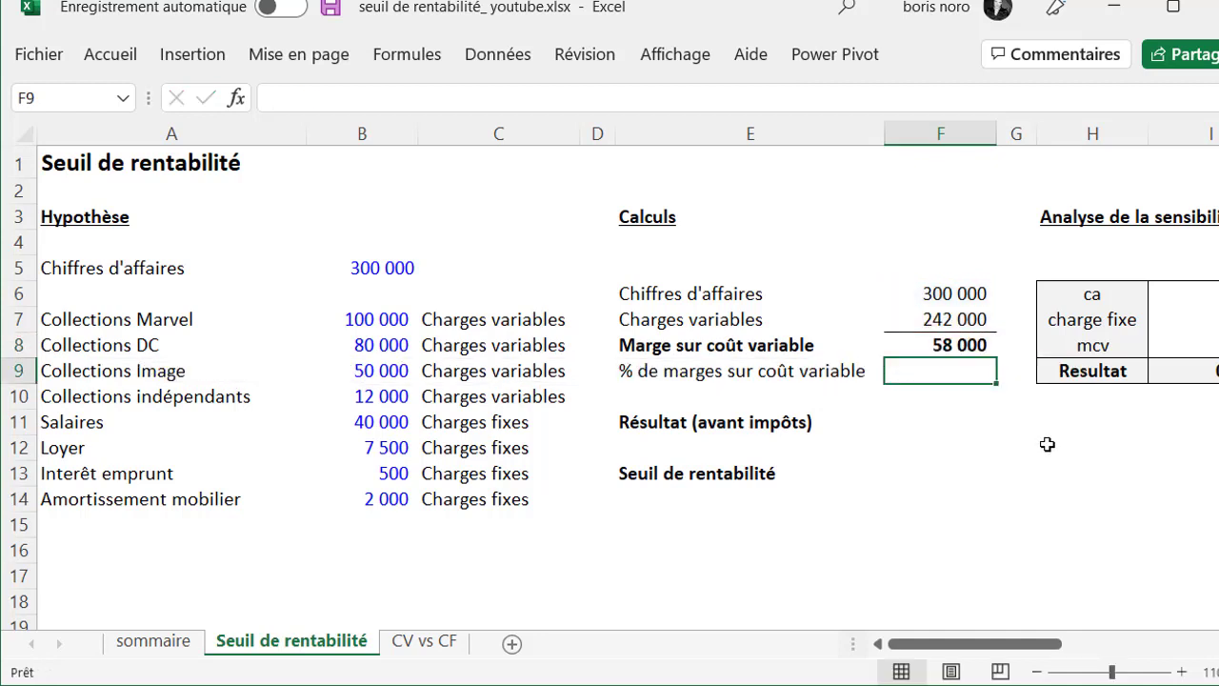
- Compute the margin rate in F9 as =F8/F6, giving 19,33%
type("=")
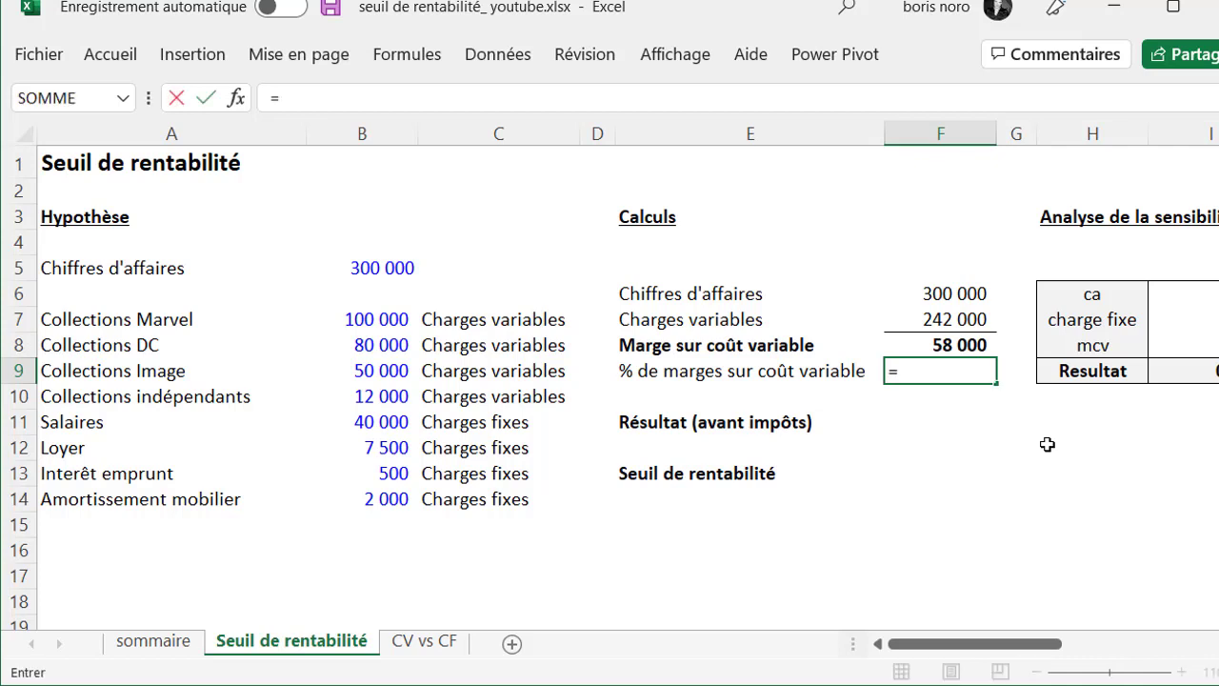
left_click(968, 348)
type("/")
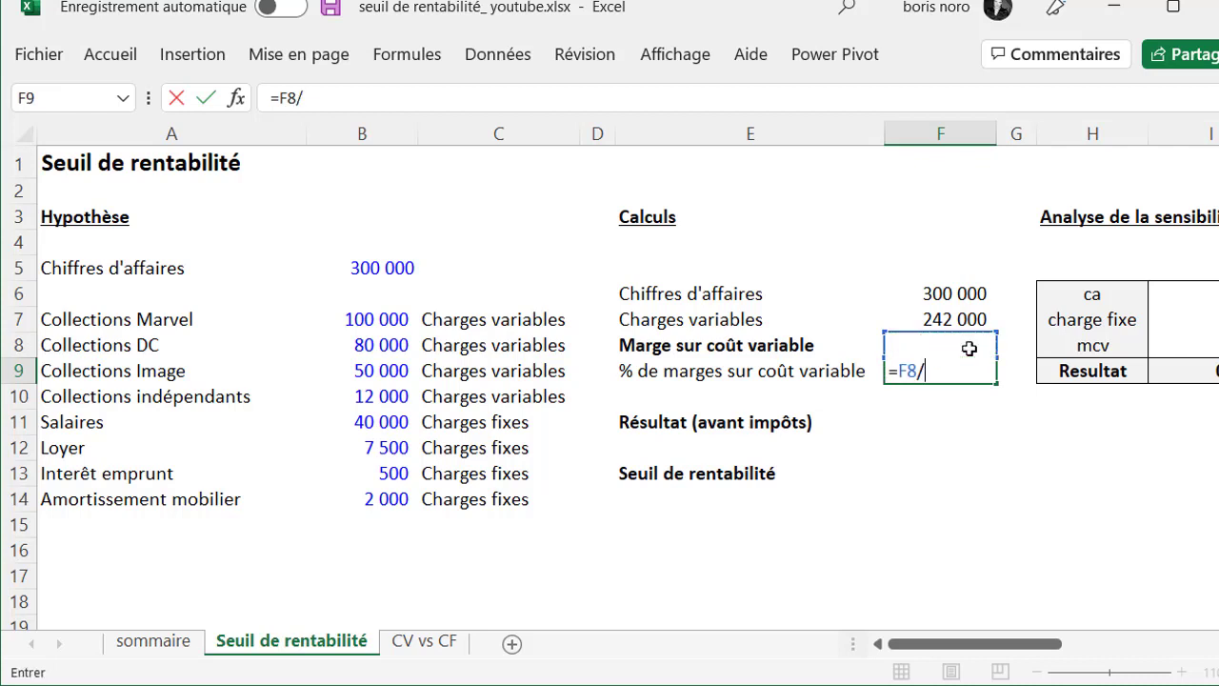
left_click(938, 293)
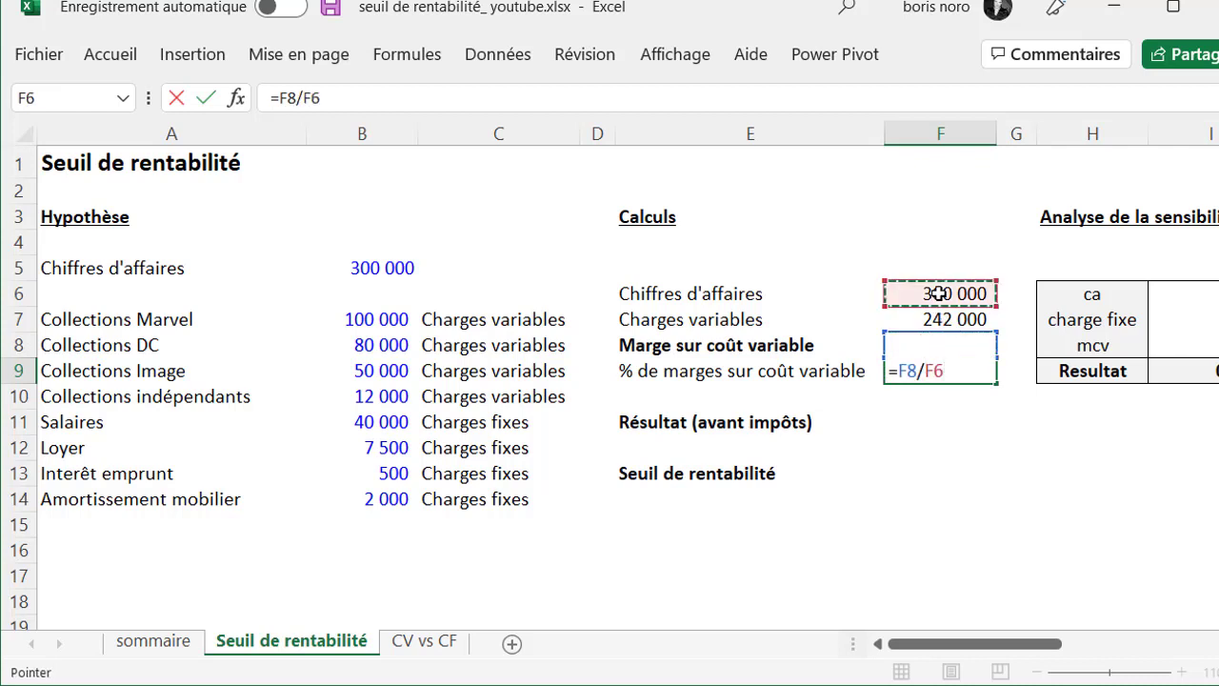
key("Return")
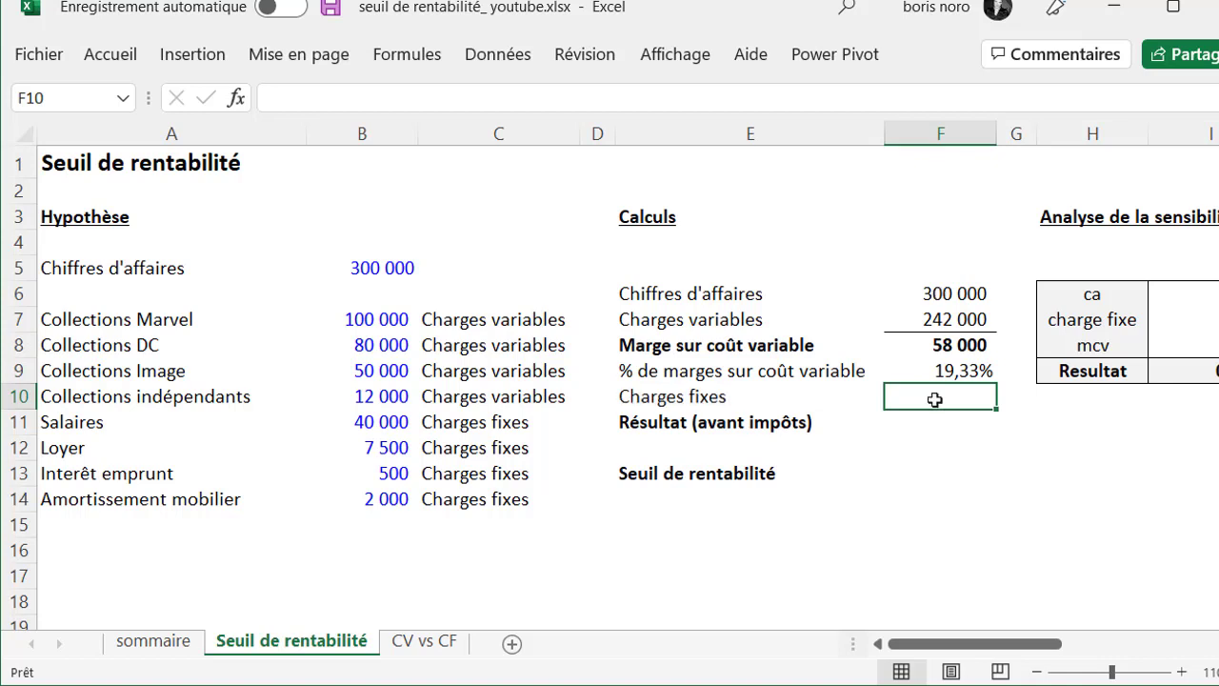
- In F10 enter =SOMME.SI(C7:C14;E10;B7:B14) to total the fixed charges at 50 000
type("=")
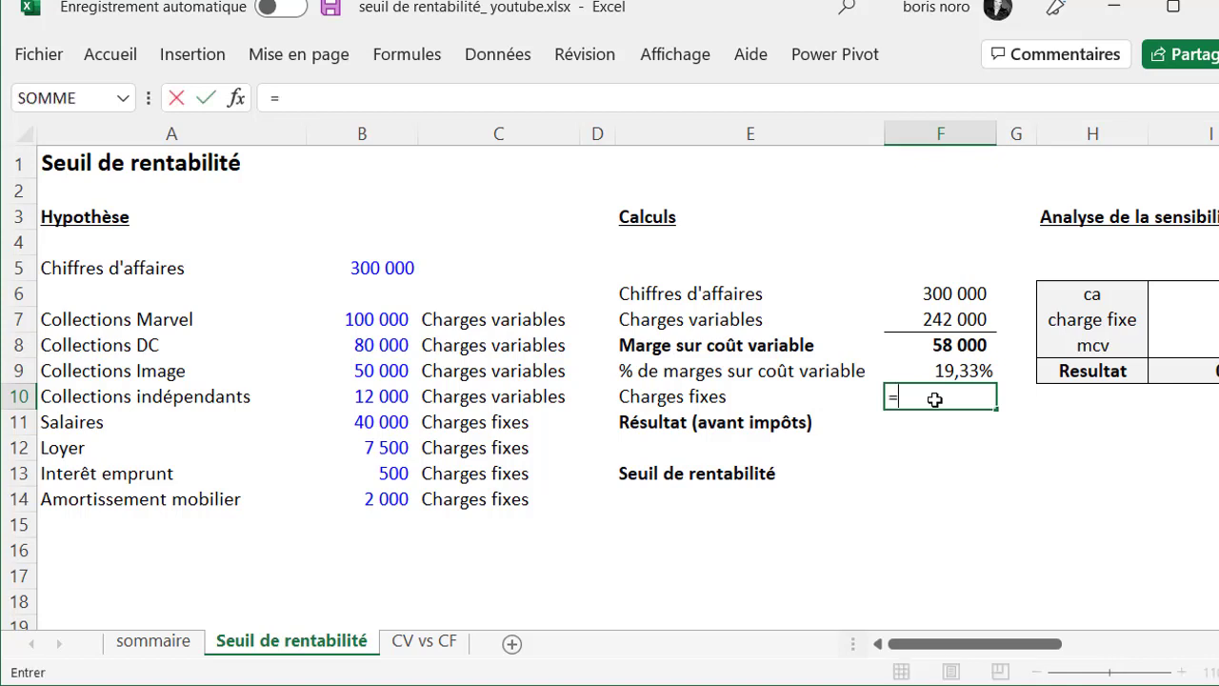
type("SOMME.SI(")
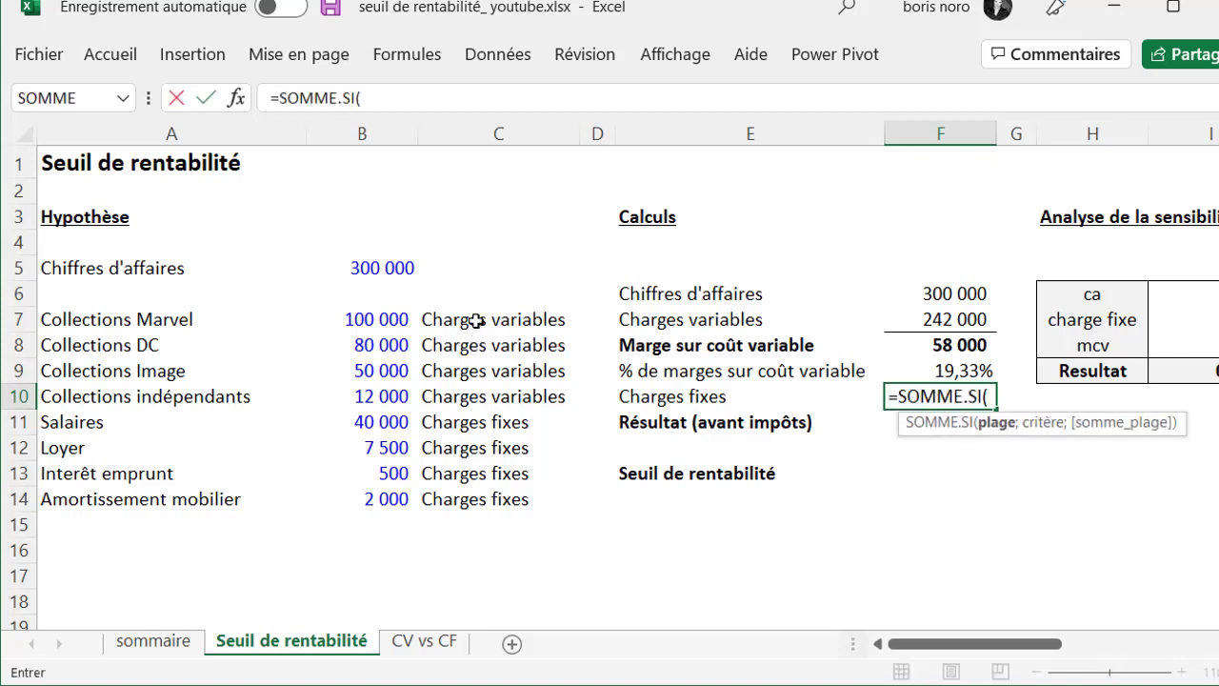
left_click(475, 323)
left_click_drag(475, 323, 462, 496)
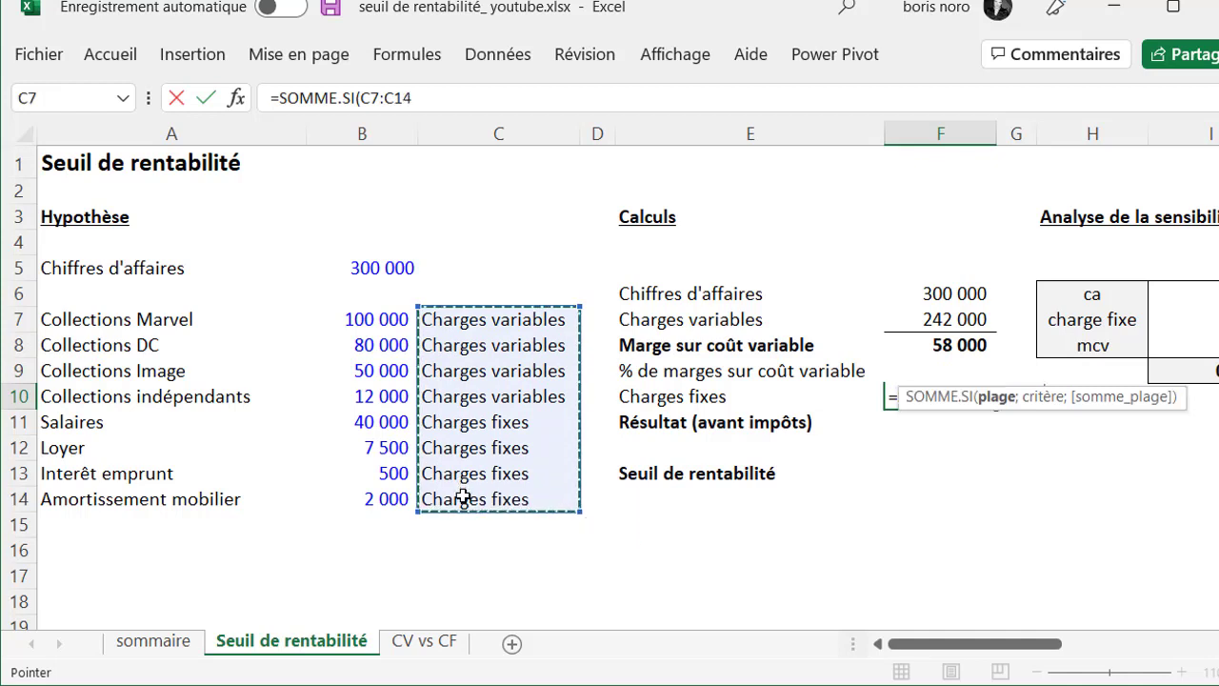
type(";")
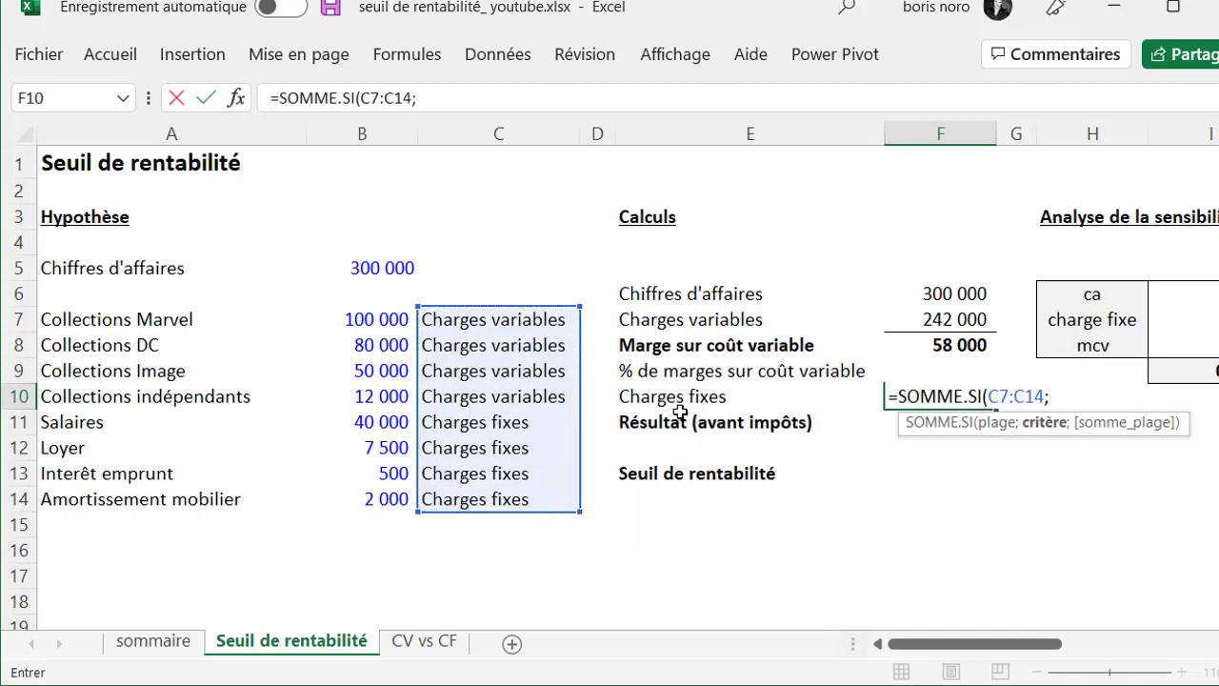
left_click(665, 399)
type(";")
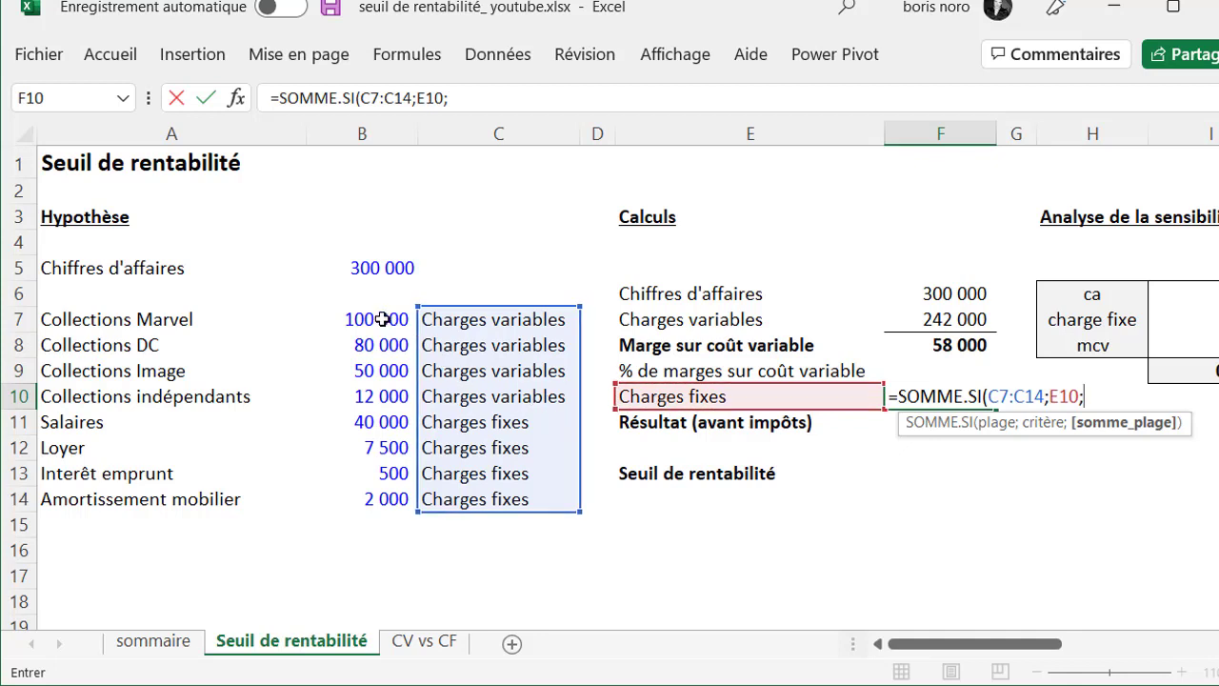
left_click_drag(383, 319, 366, 499)
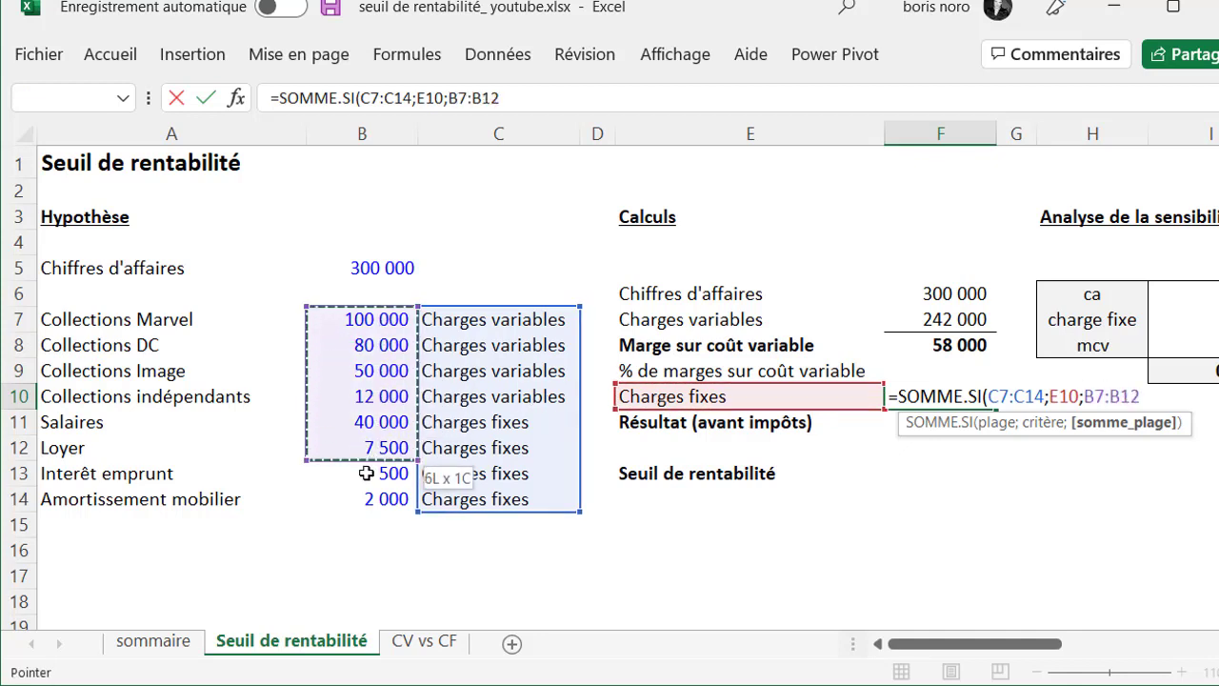
type(")")
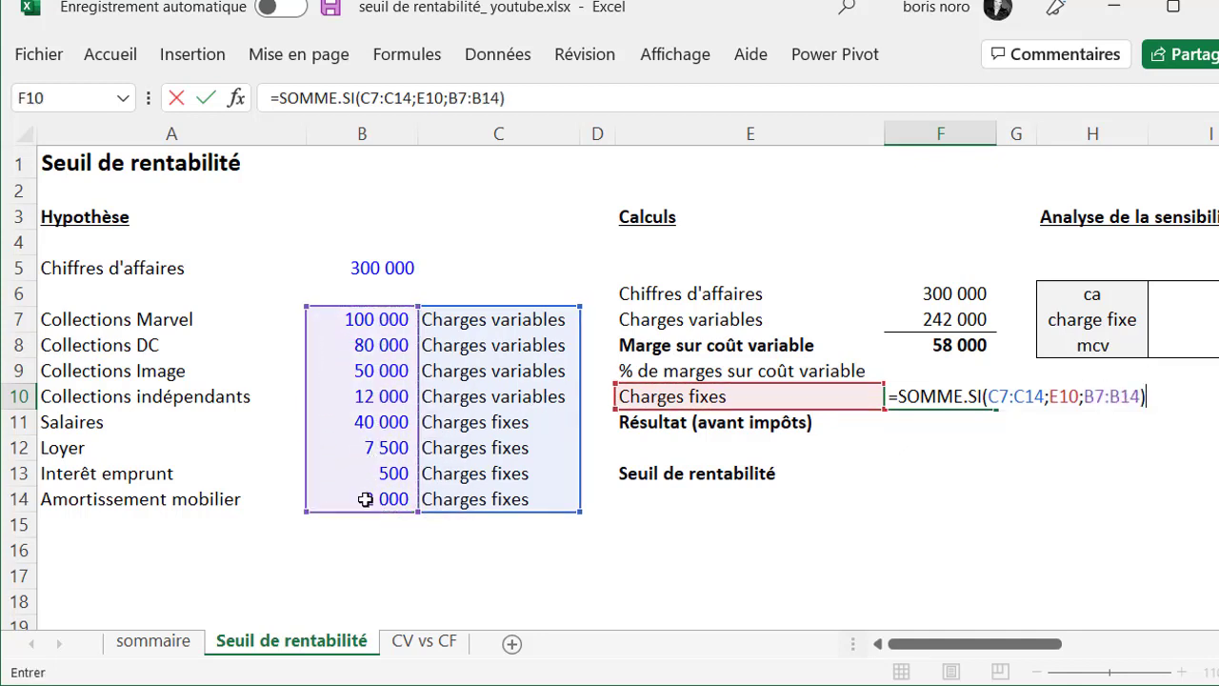
key("Return")
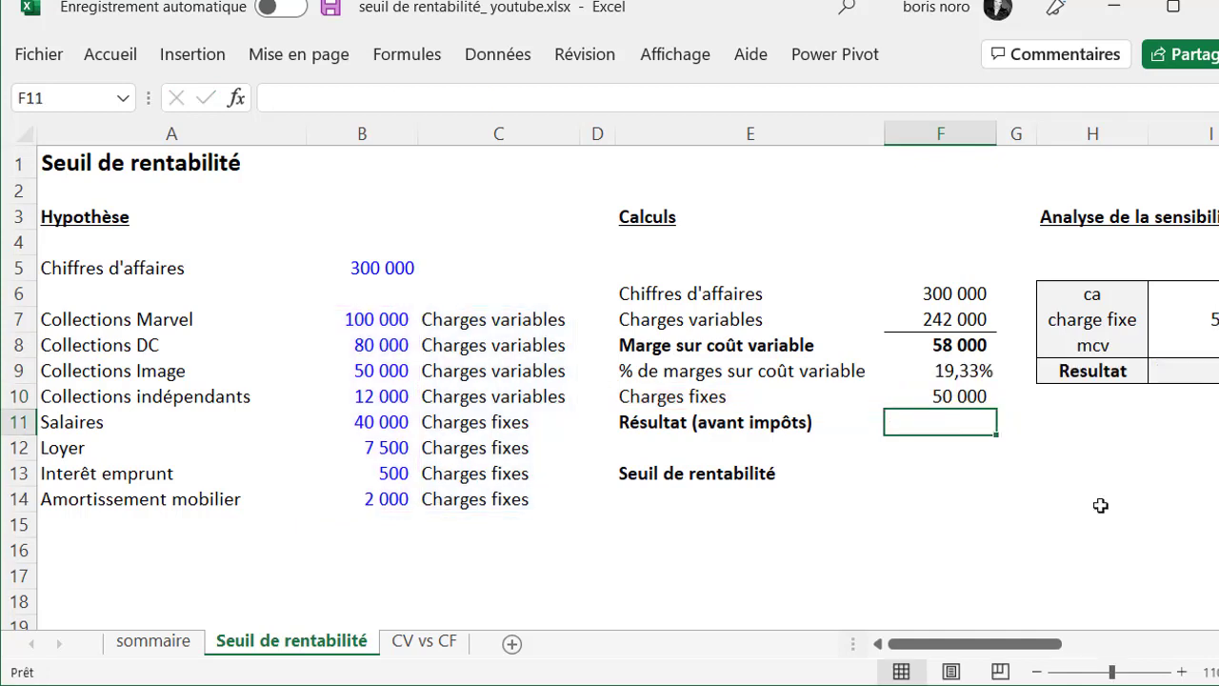
- Enter =F8-F10 in F11 so the pre-tax result shows 8 000
type("=")
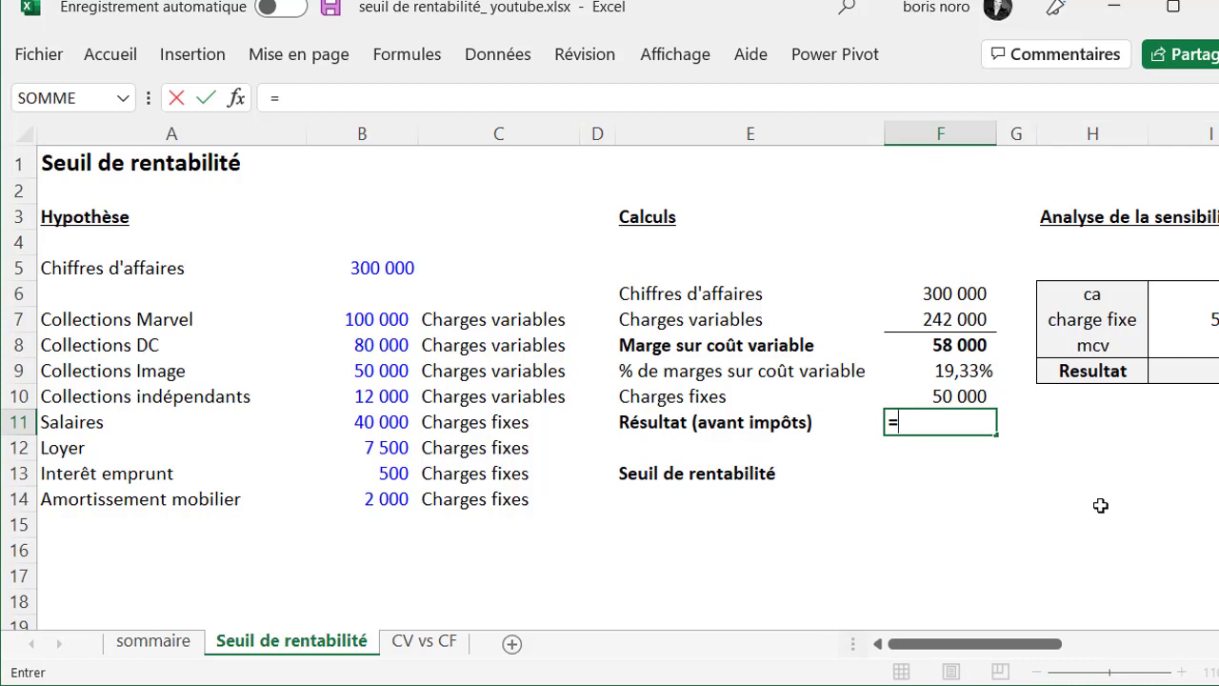
left_click(970, 345)
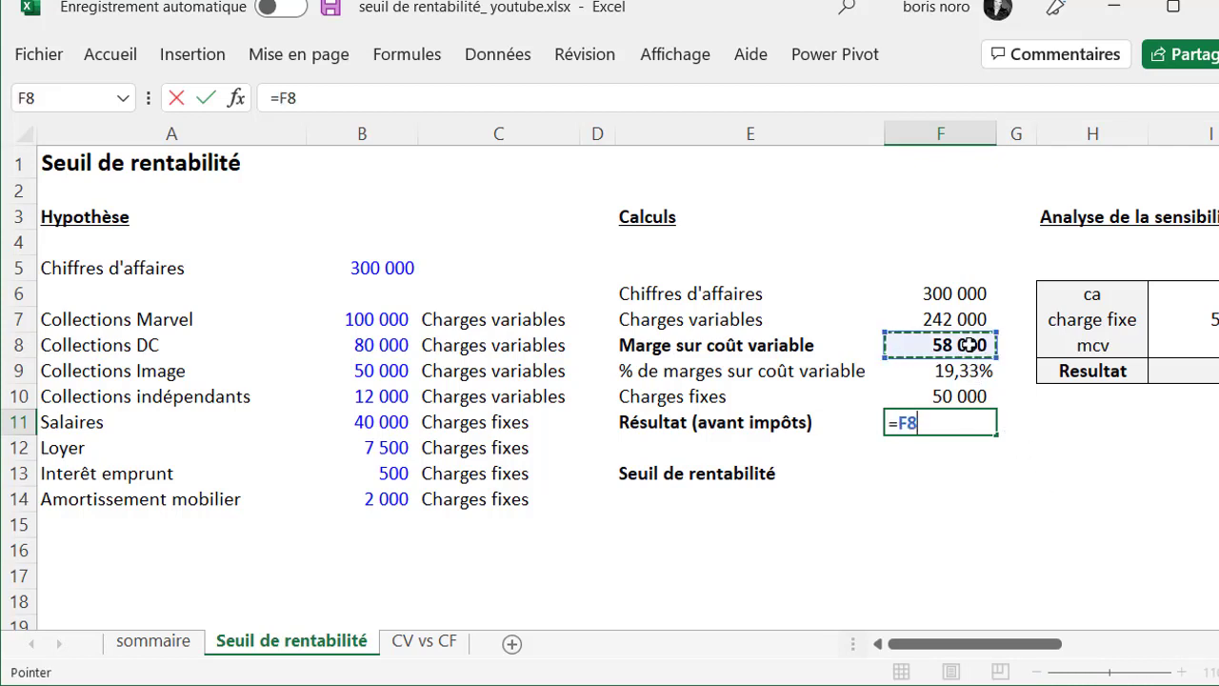
type("-")
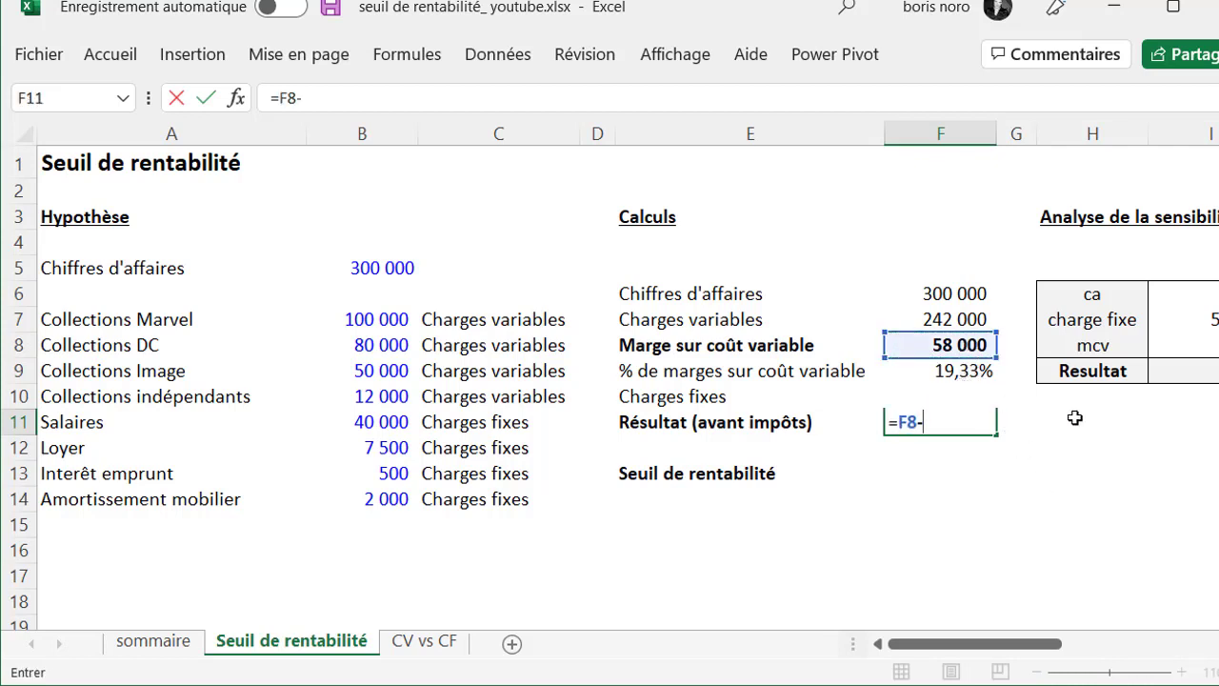
type("F")
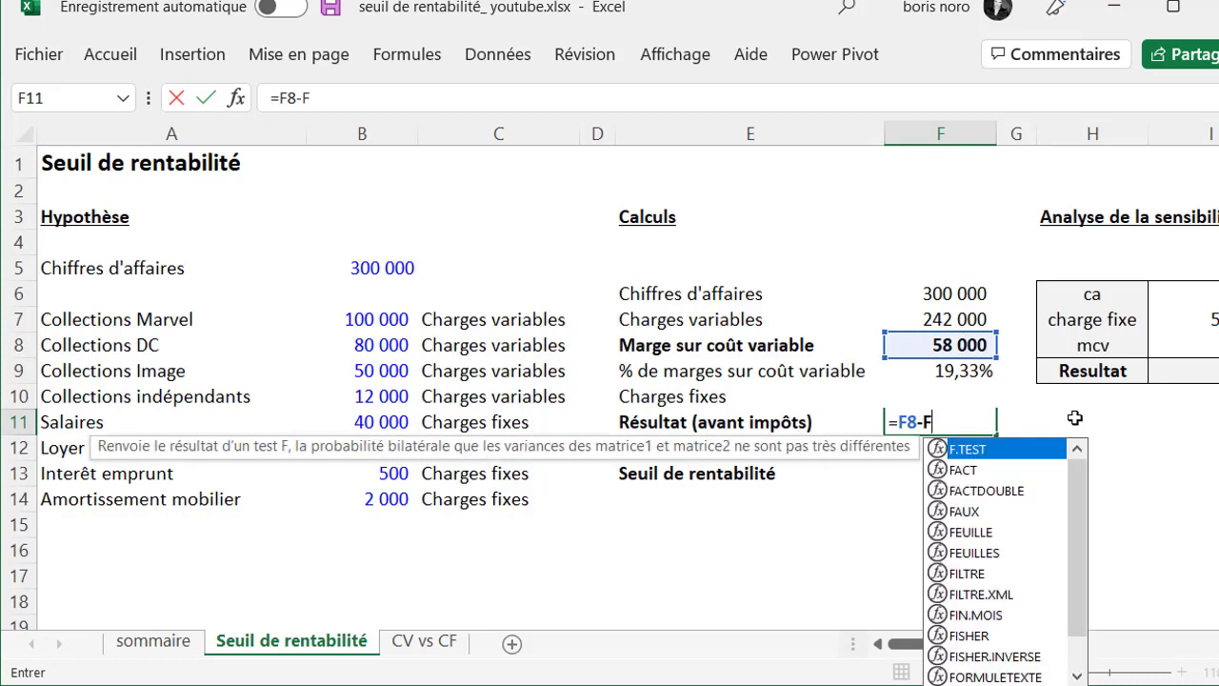
type("10")
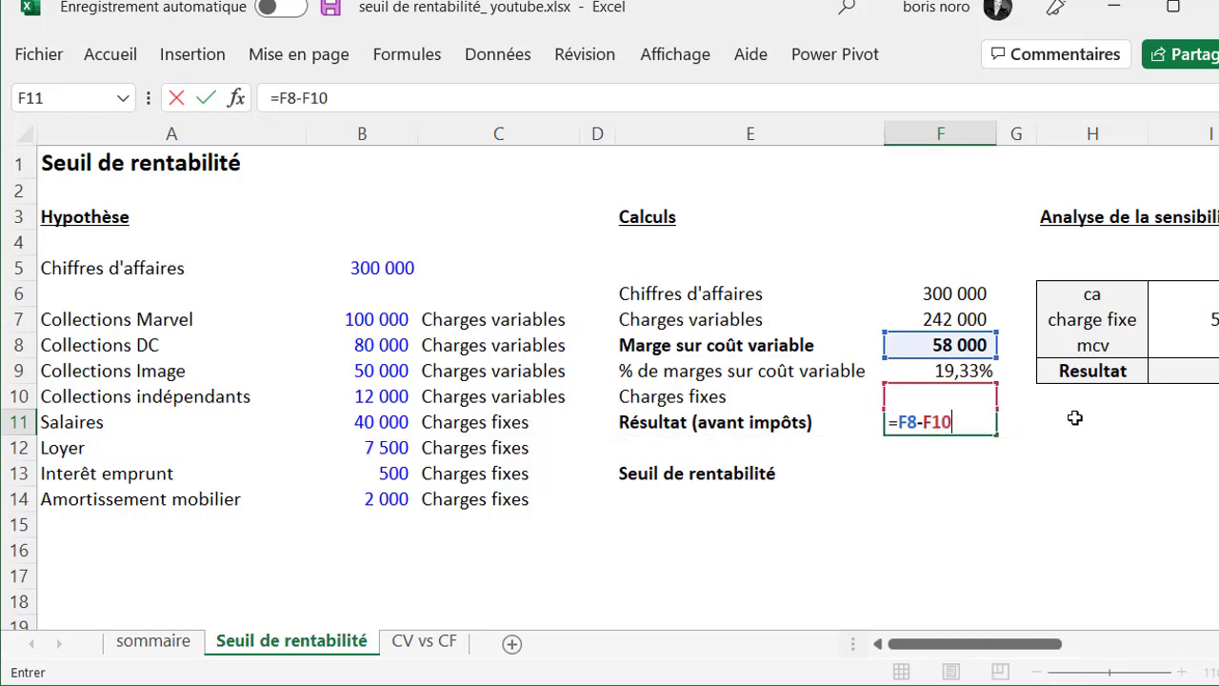
key("Return")
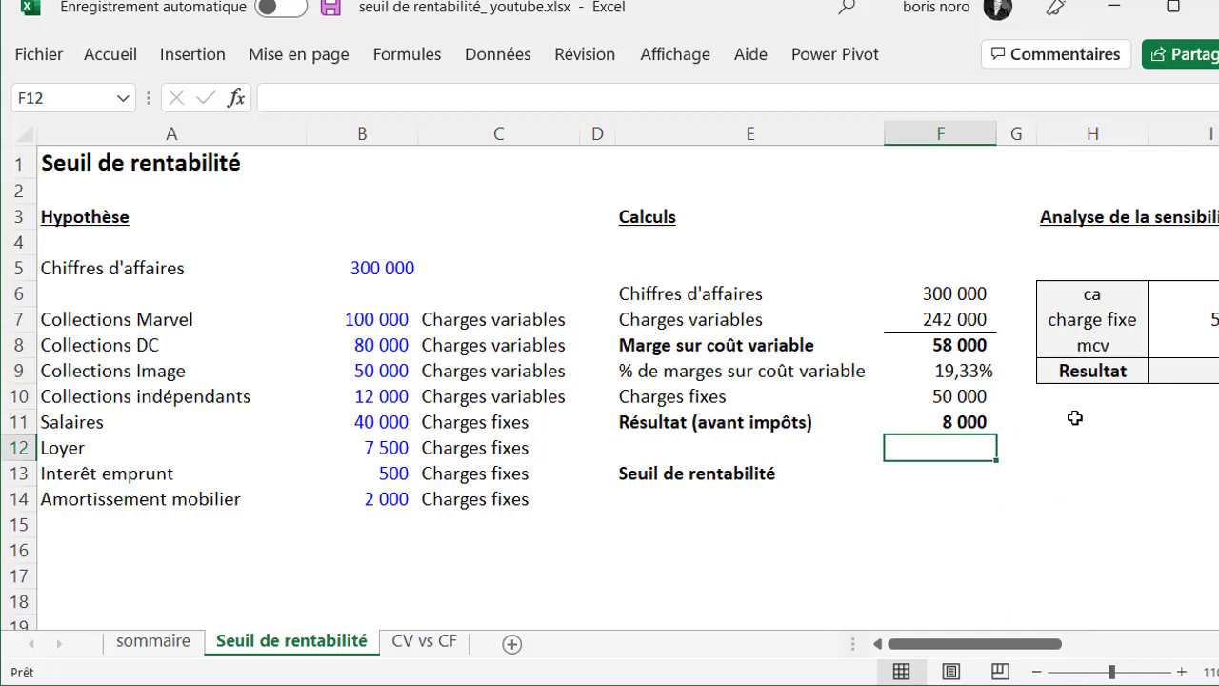
left_click(940, 472)
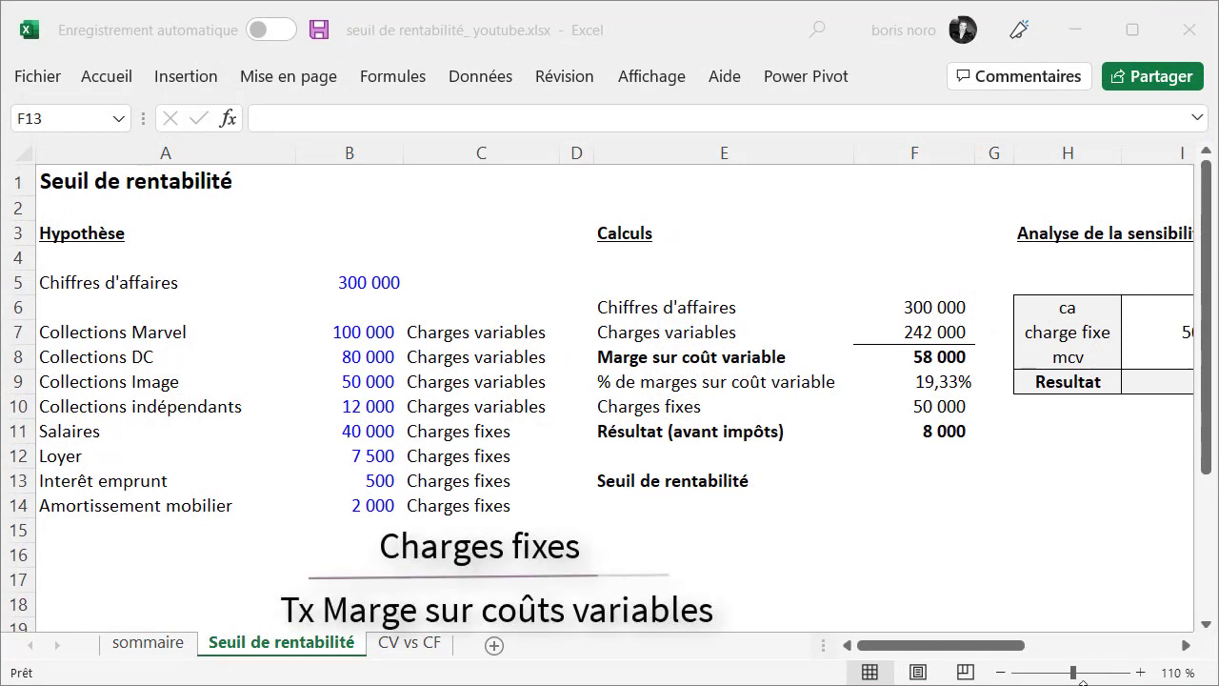
- Enter =F10/F9 in F13 for a break-even point of 258 620,69
left_click(928, 479)
type("=")
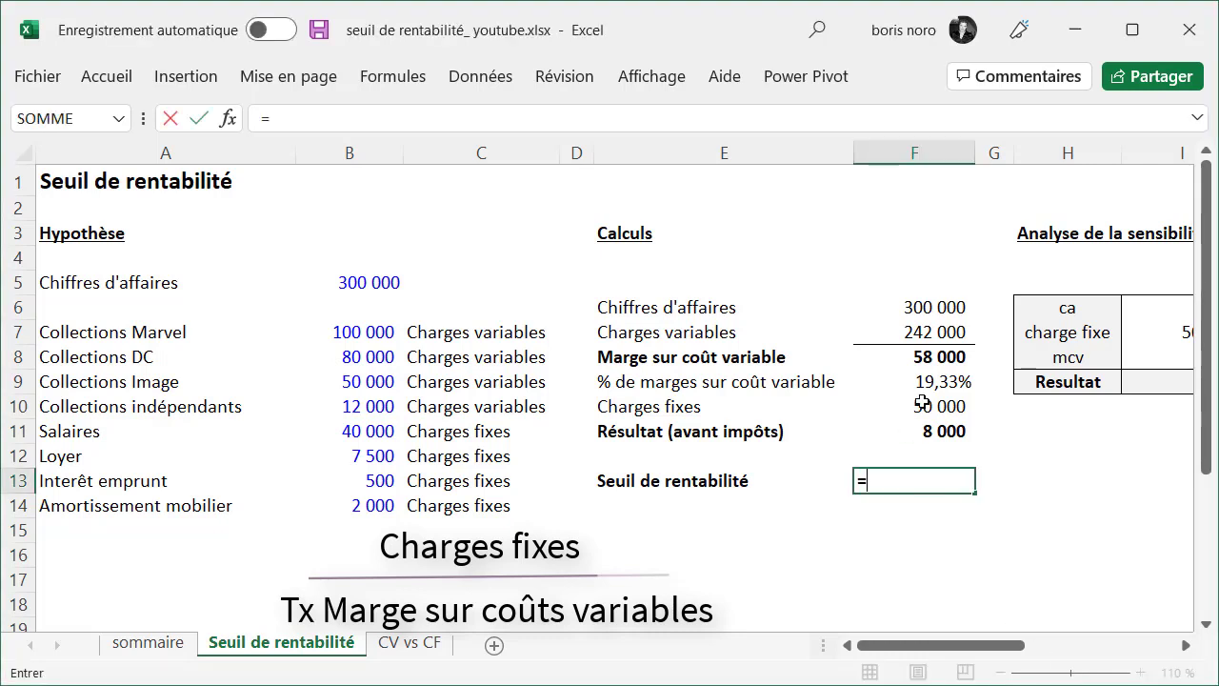
left_click(923, 404)
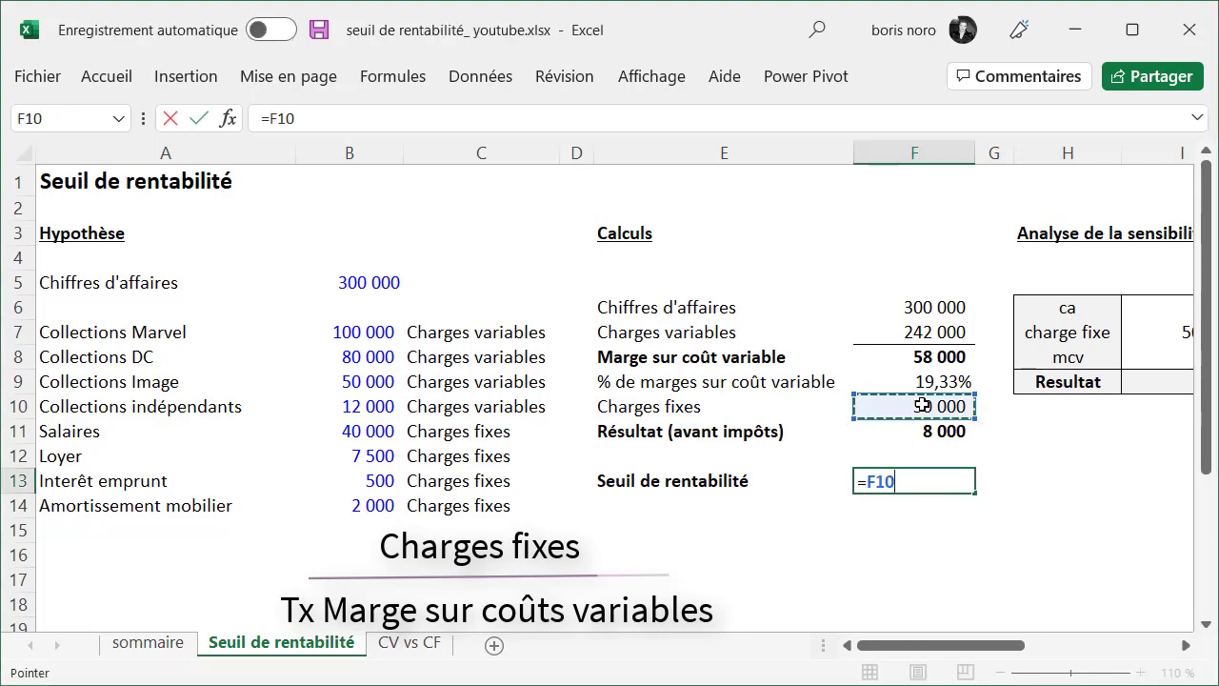
type("/")
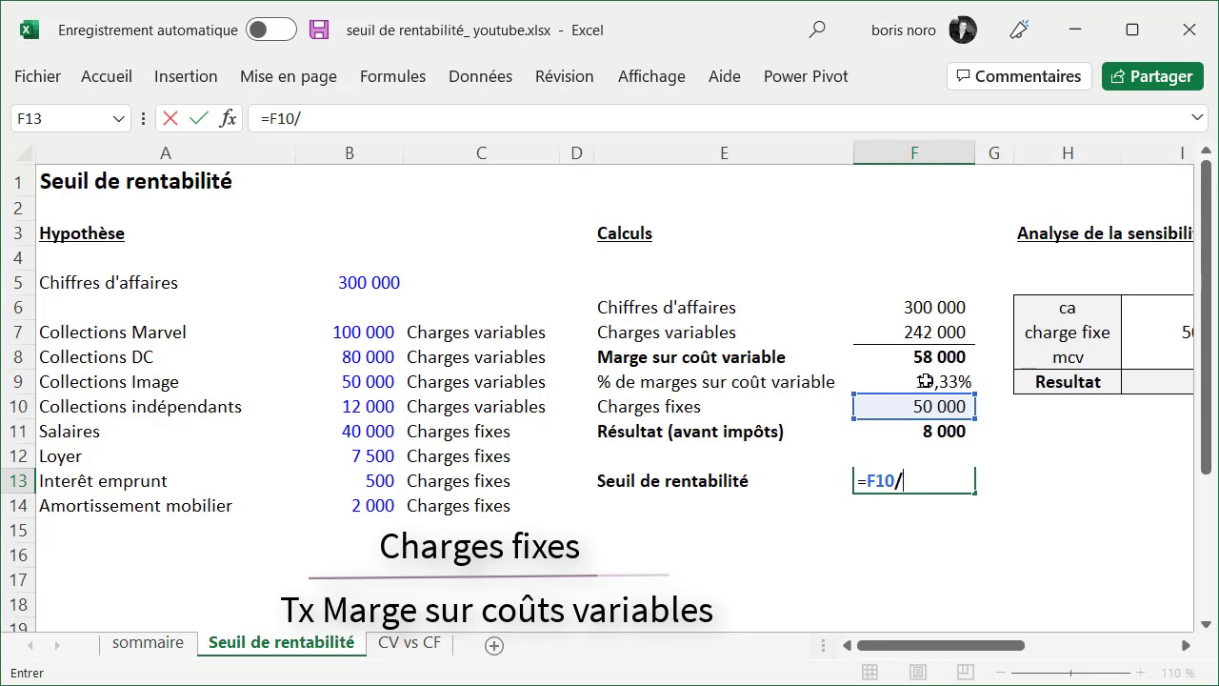
left_click(925, 381)
key("Return")
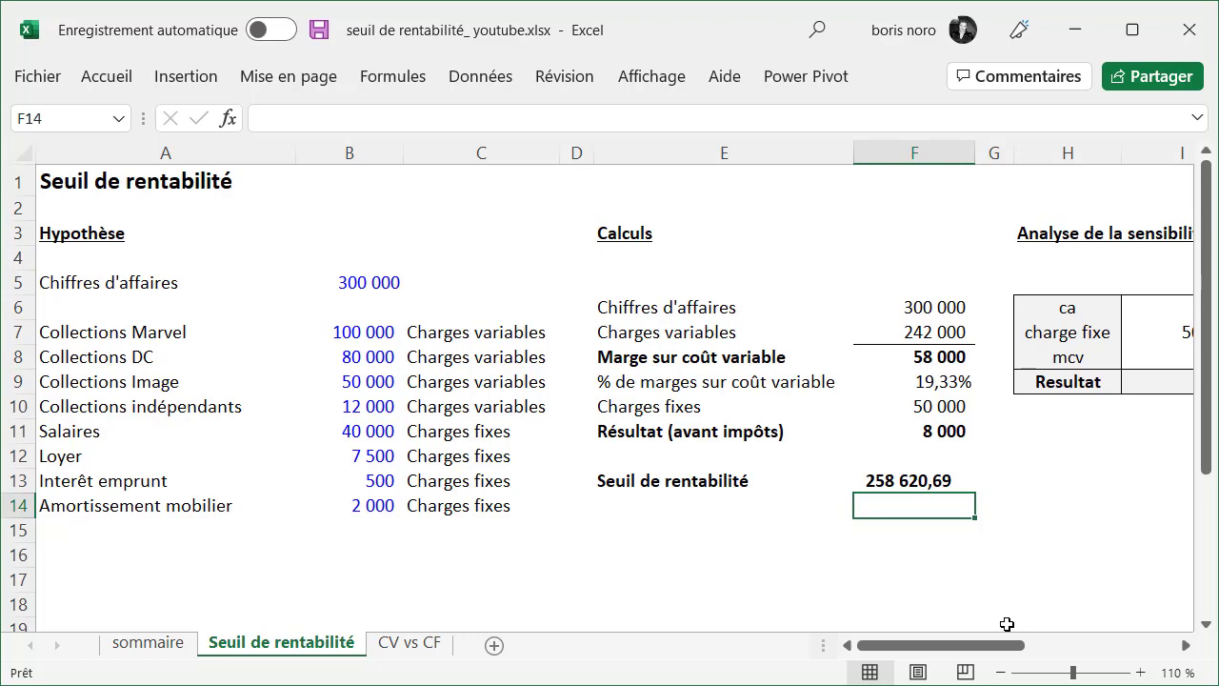
- Label E14 'Charges variables' and enter =F7/F6*F13 in F14, giving 208 621
key("Left")
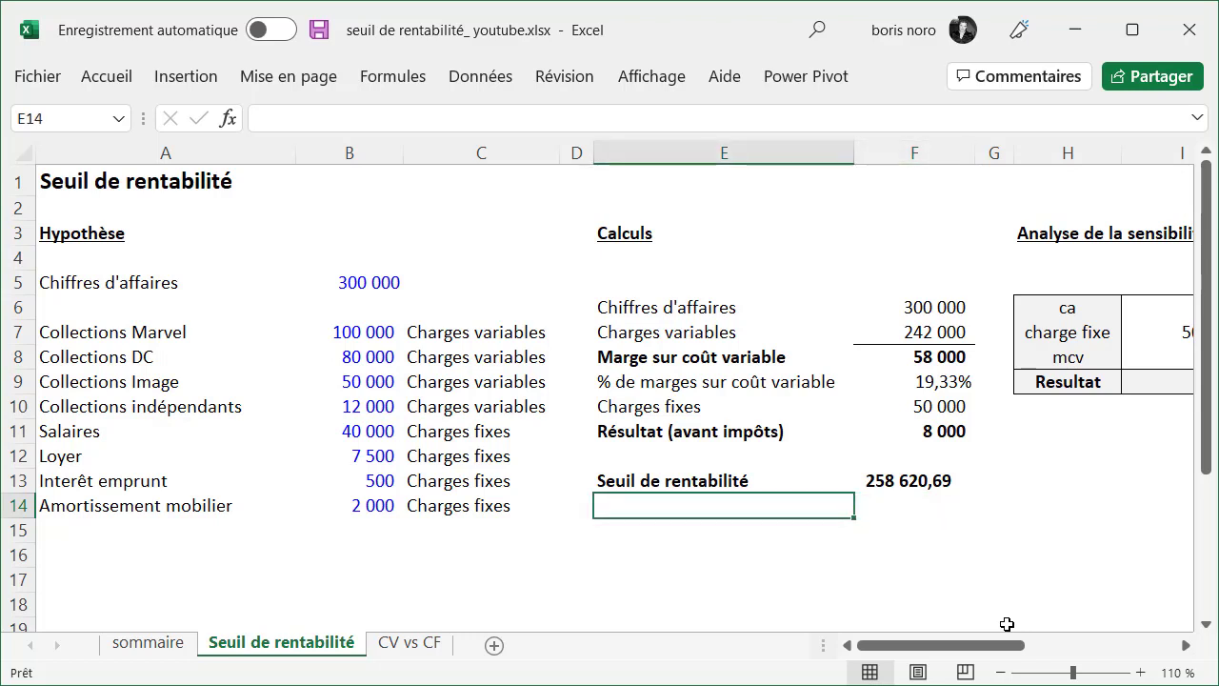
type("Charges variables")
key("Tab")
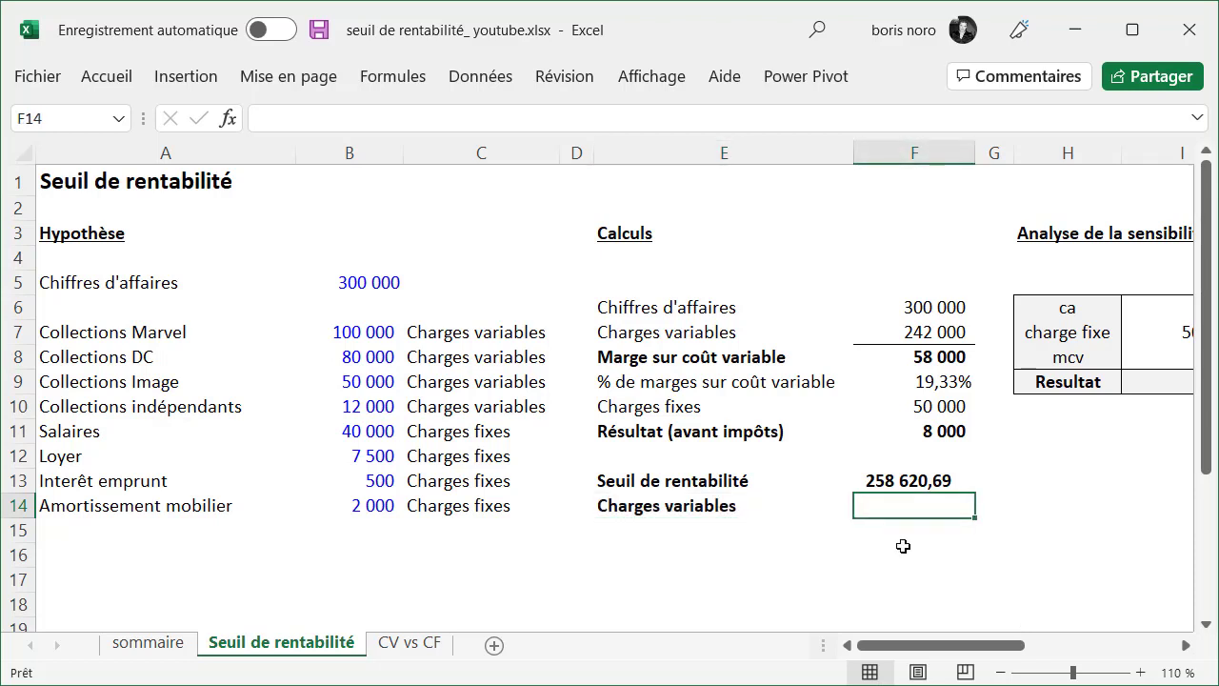
type("=")
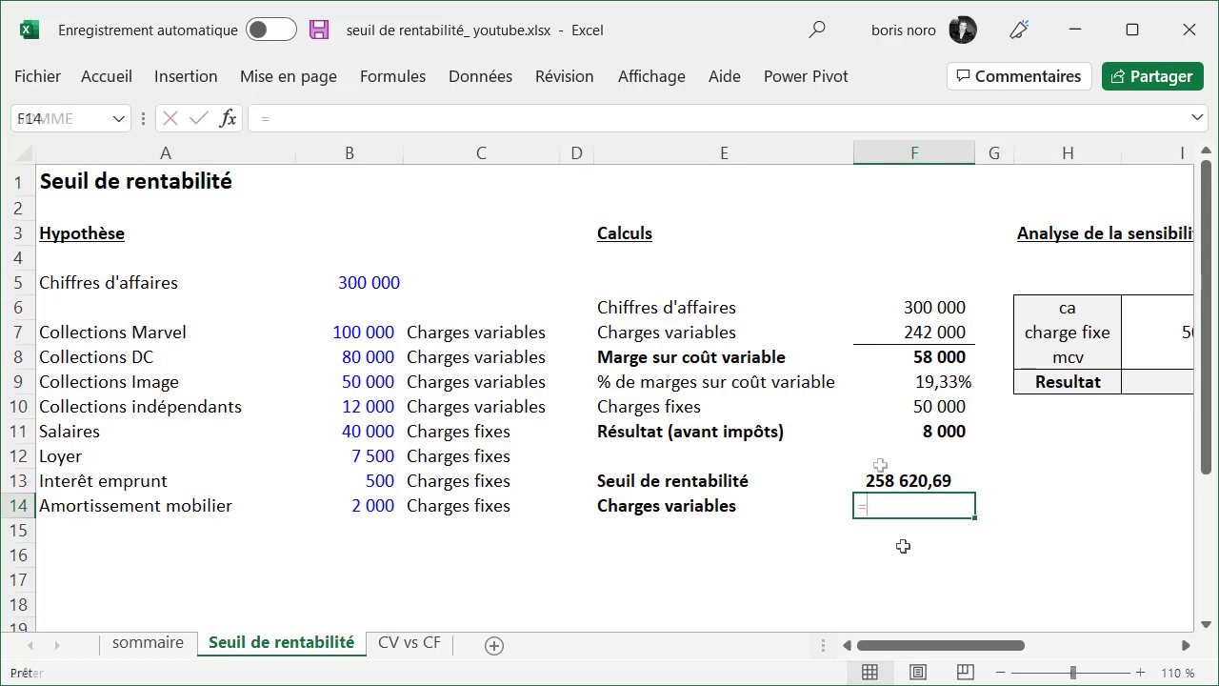
left_click(894, 330)
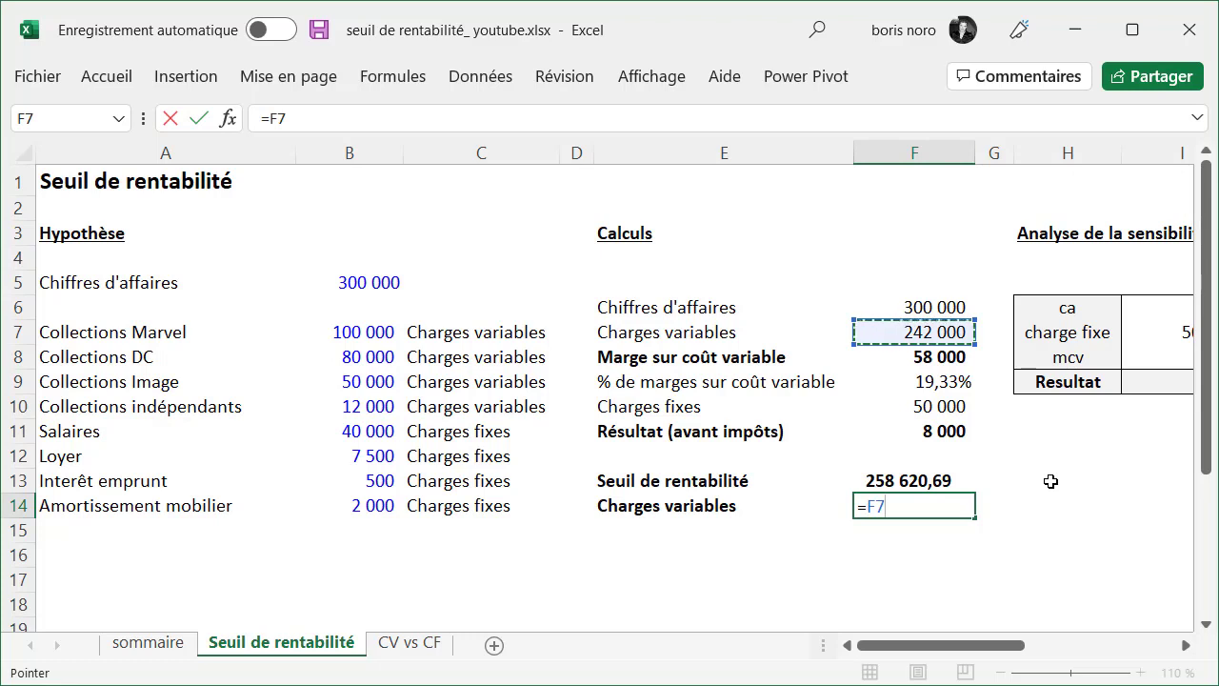
type("/")
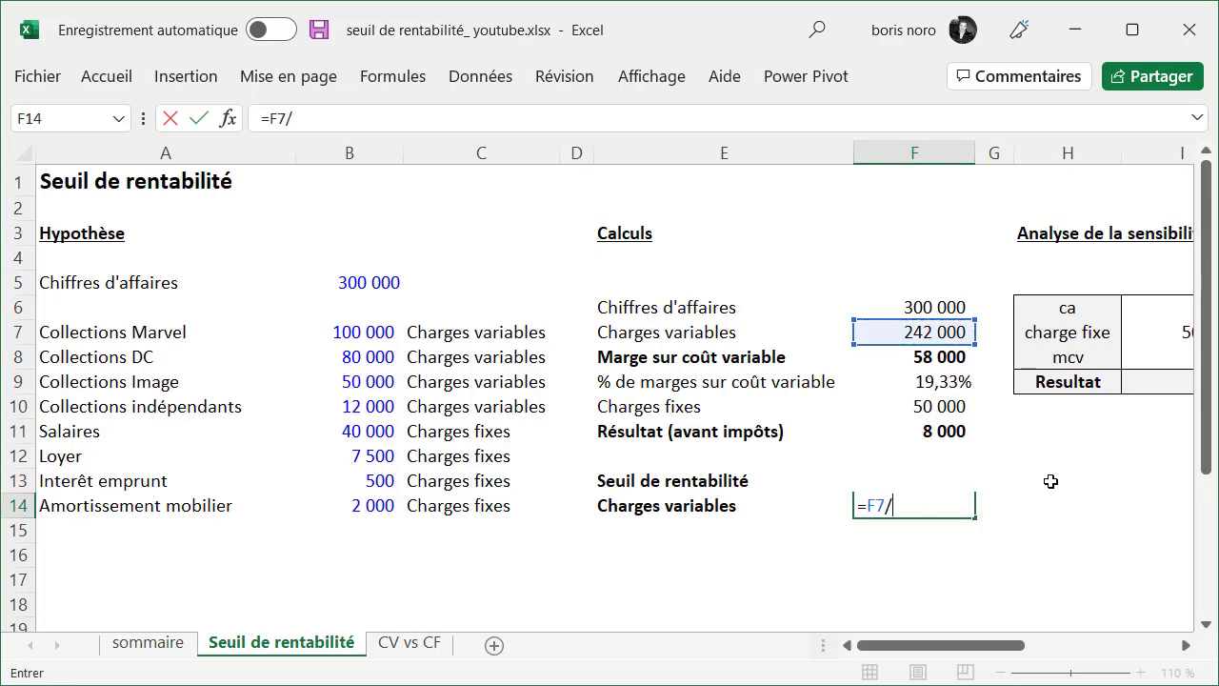
left_click(924, 303)
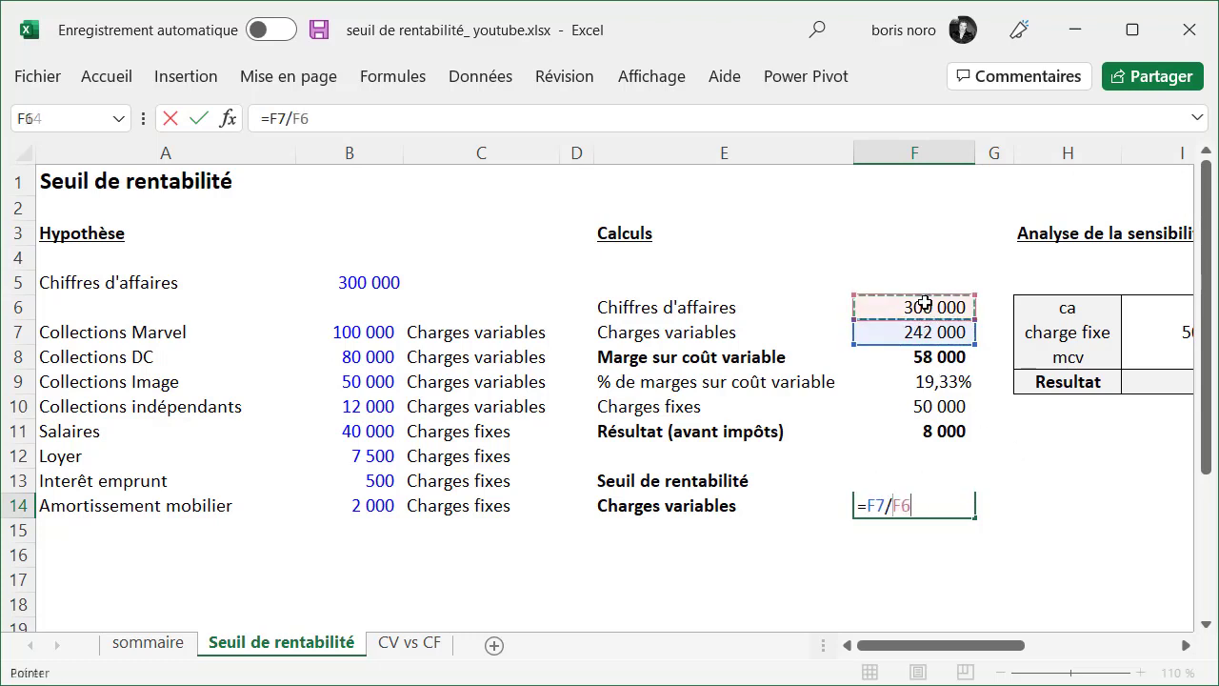
type("*")
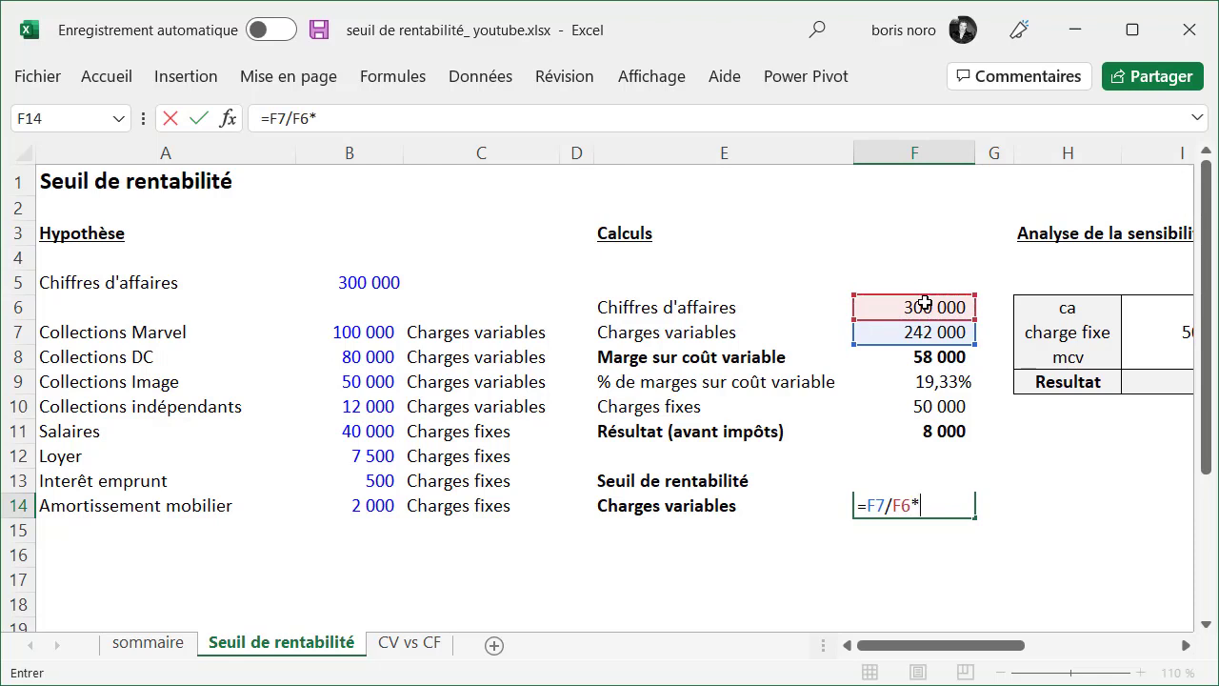
type("f13")
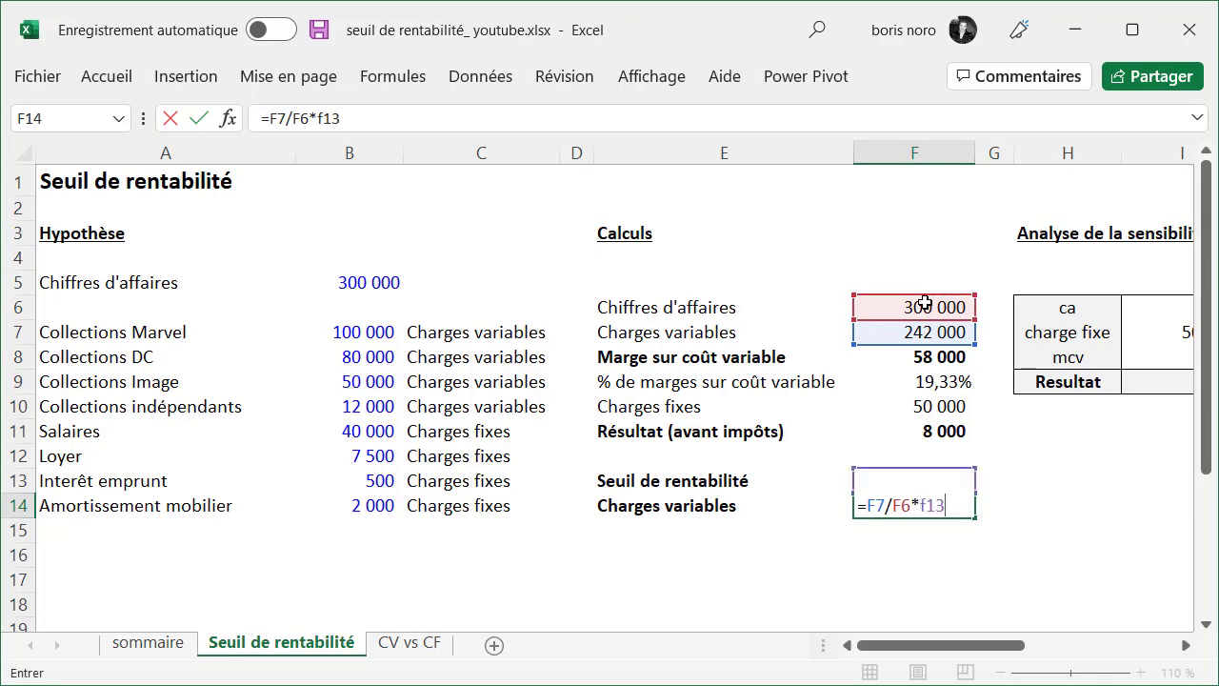
key("Return")
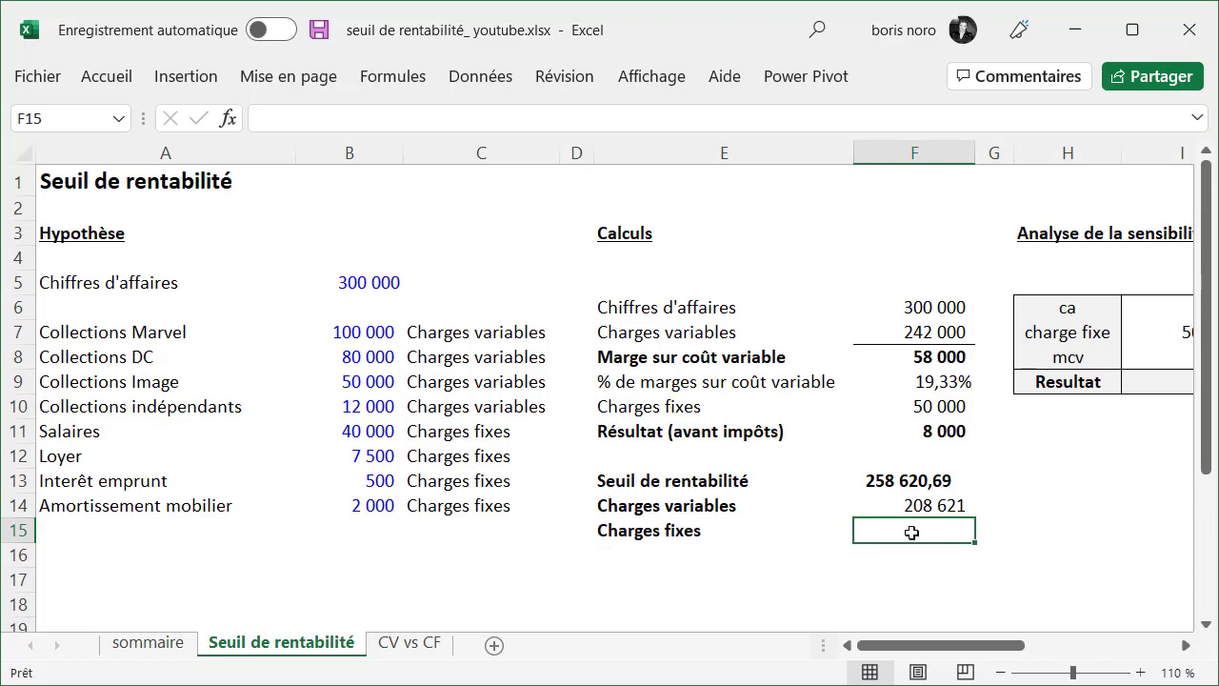
- Set F15 to =F10 so the break-even fixed charges show 50 000
type("=")
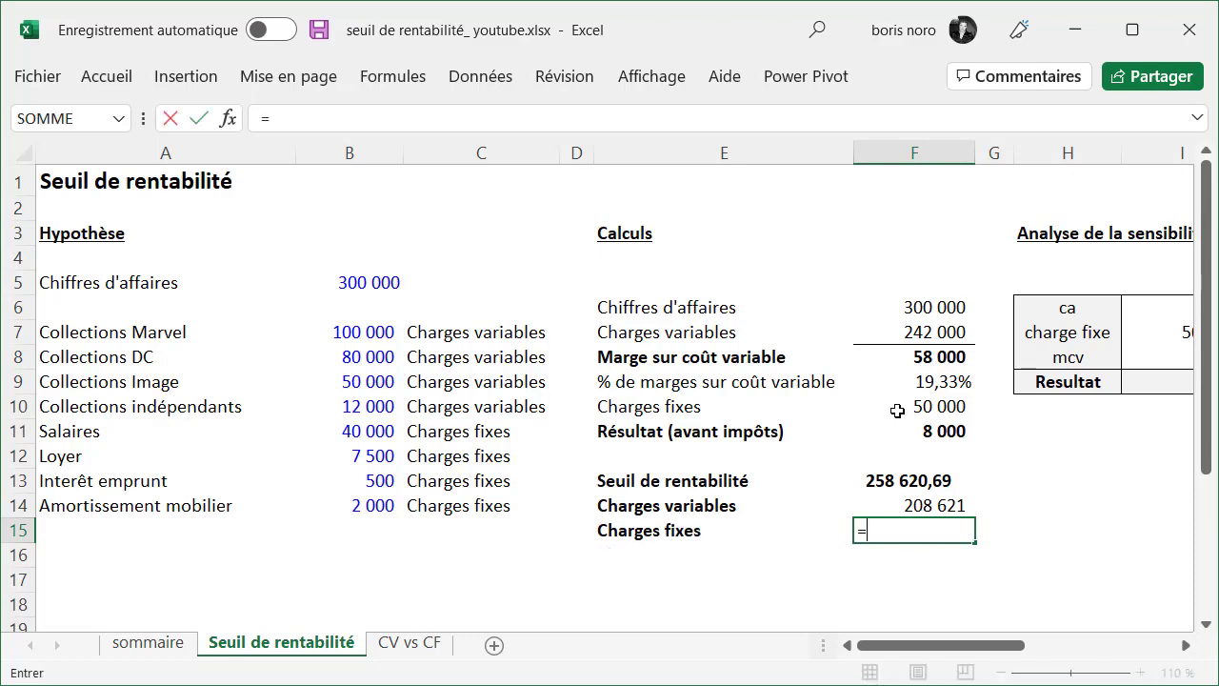
left_click(898, 410)
key("Return")
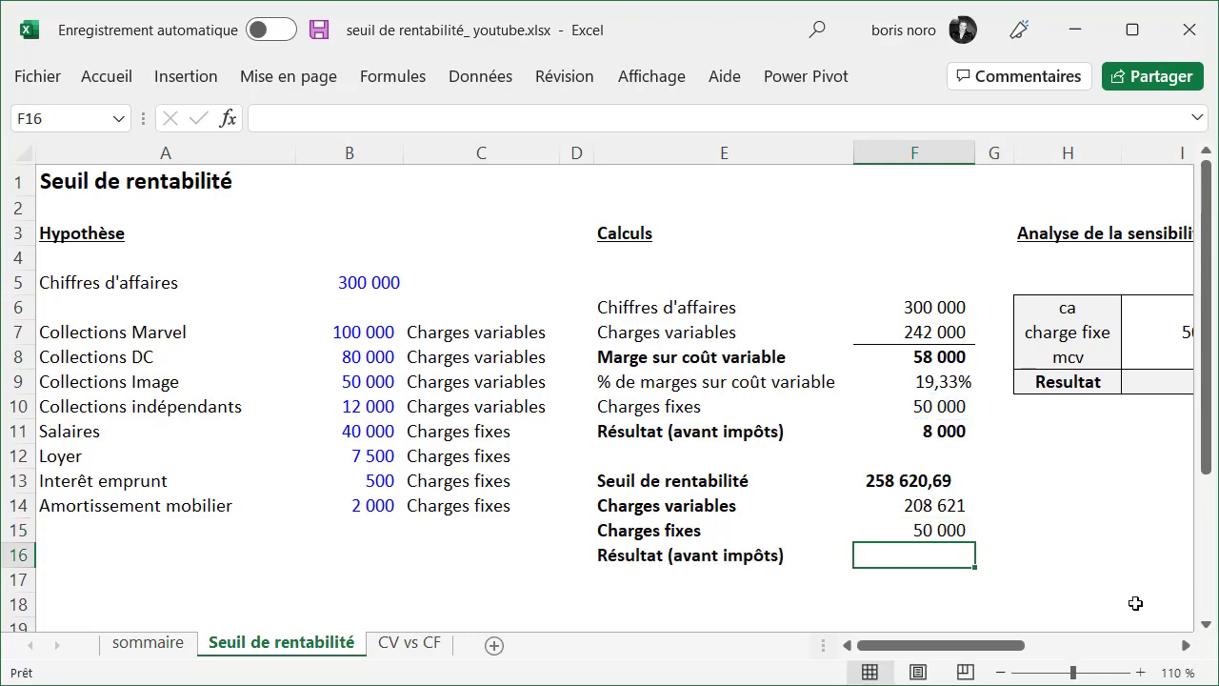
- Enter =F13-(F14+F15) in F16 so the break-even result shows zero
type("=")
left_click(903, 482)
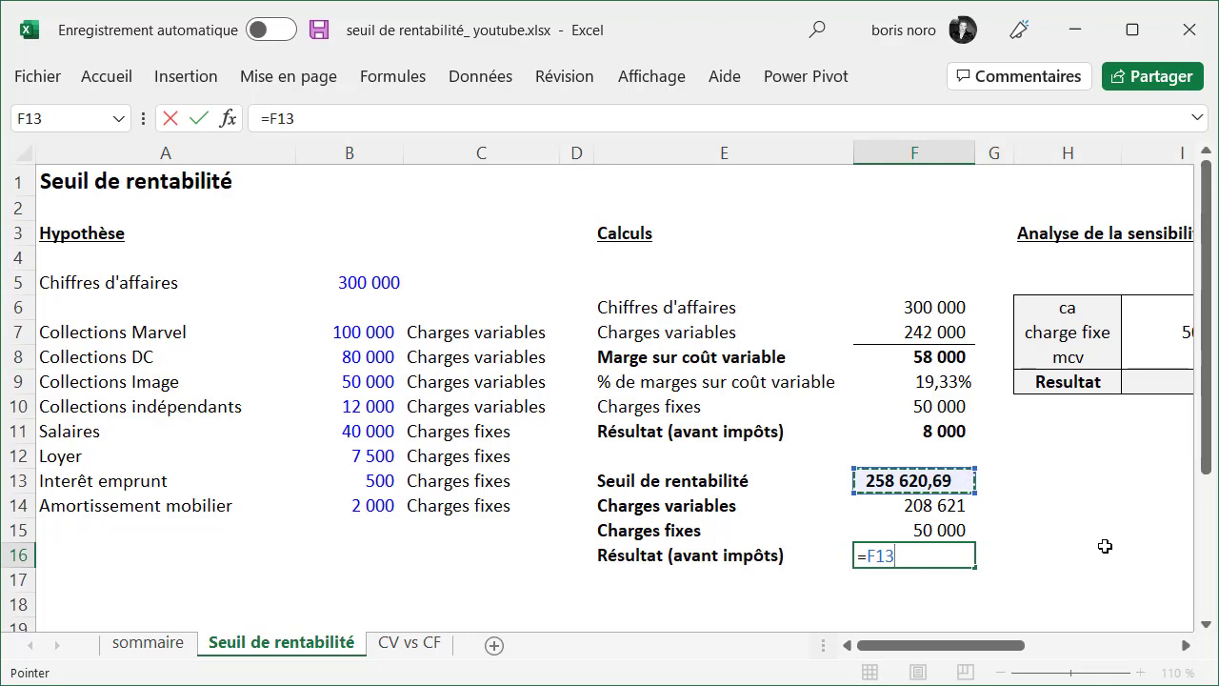
type("-(")
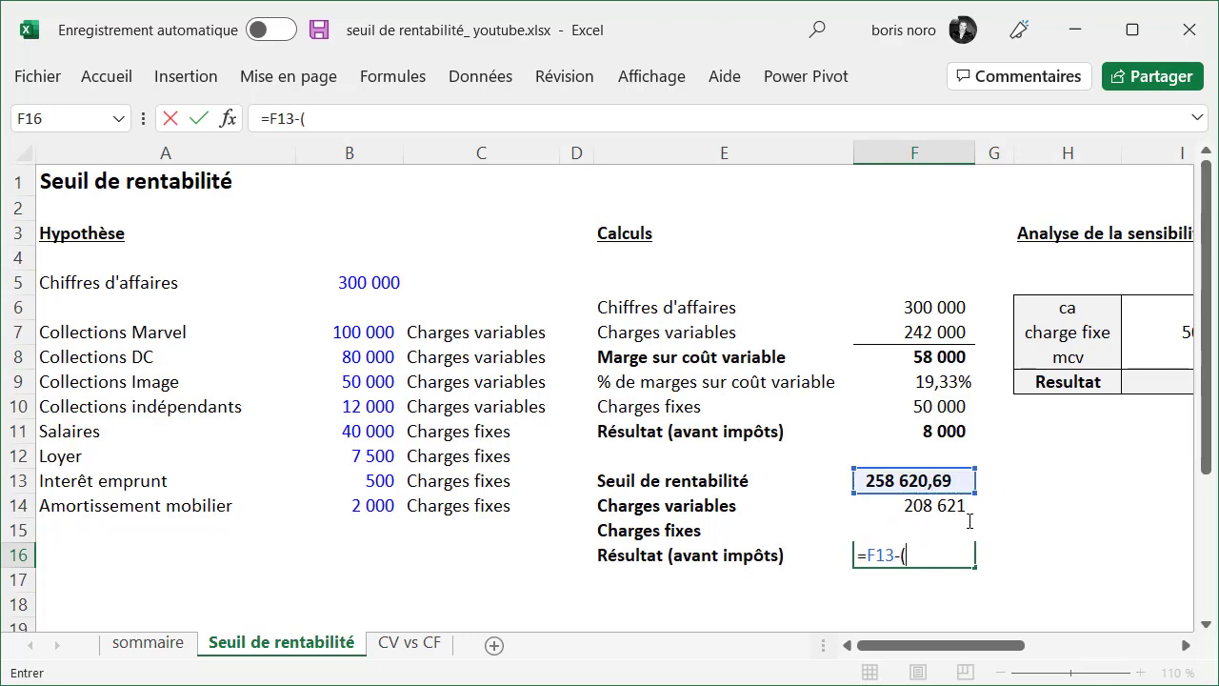
left_click(960, 505)
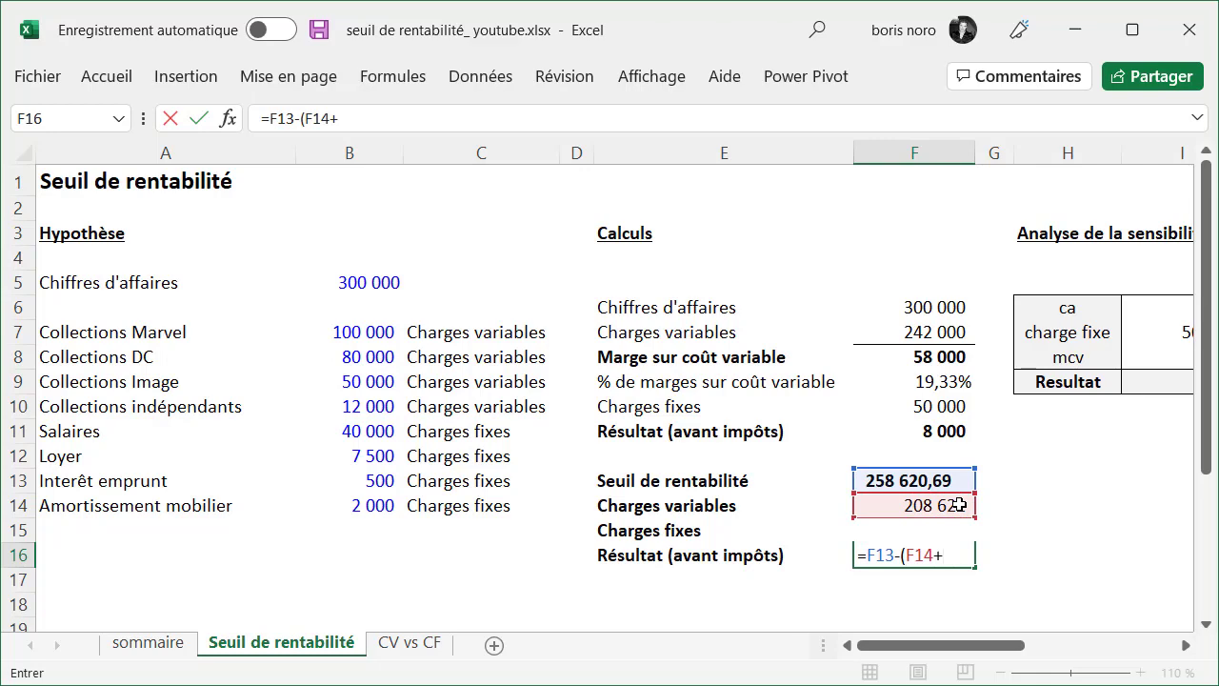
type("f15")
key("Return")
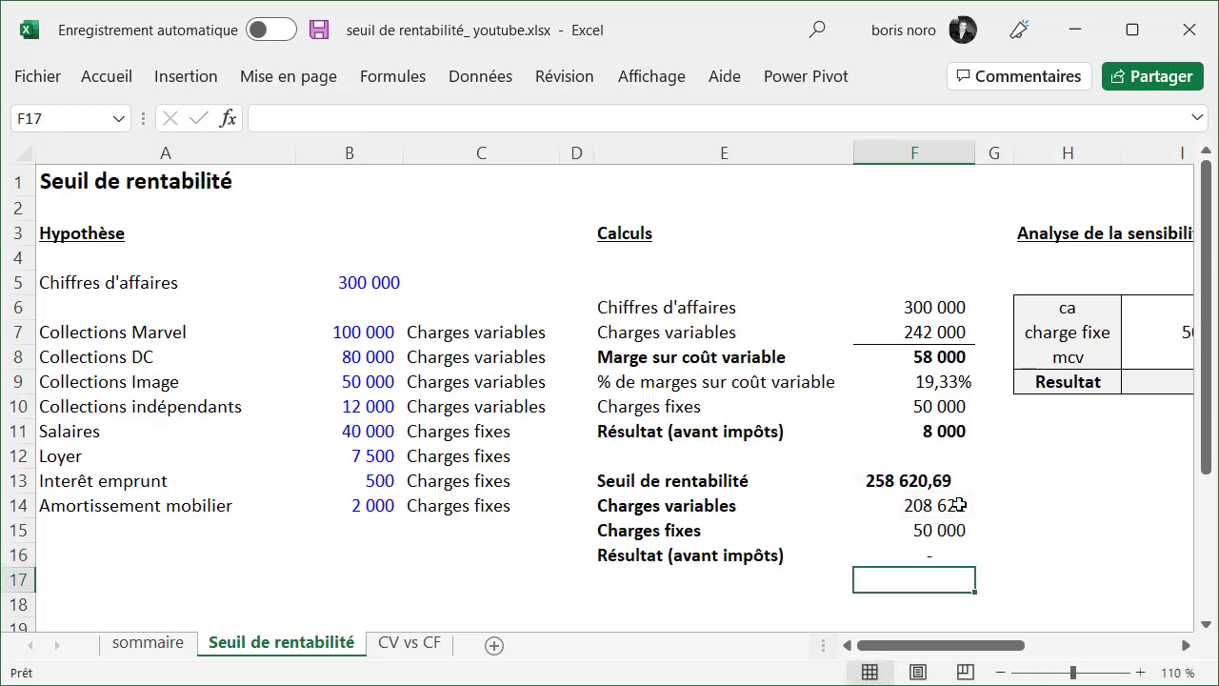
- In the sensitivity table's first charges fixes cell, enter the locked reference =$F$10, showing 50 000
left_click(1186, 644)
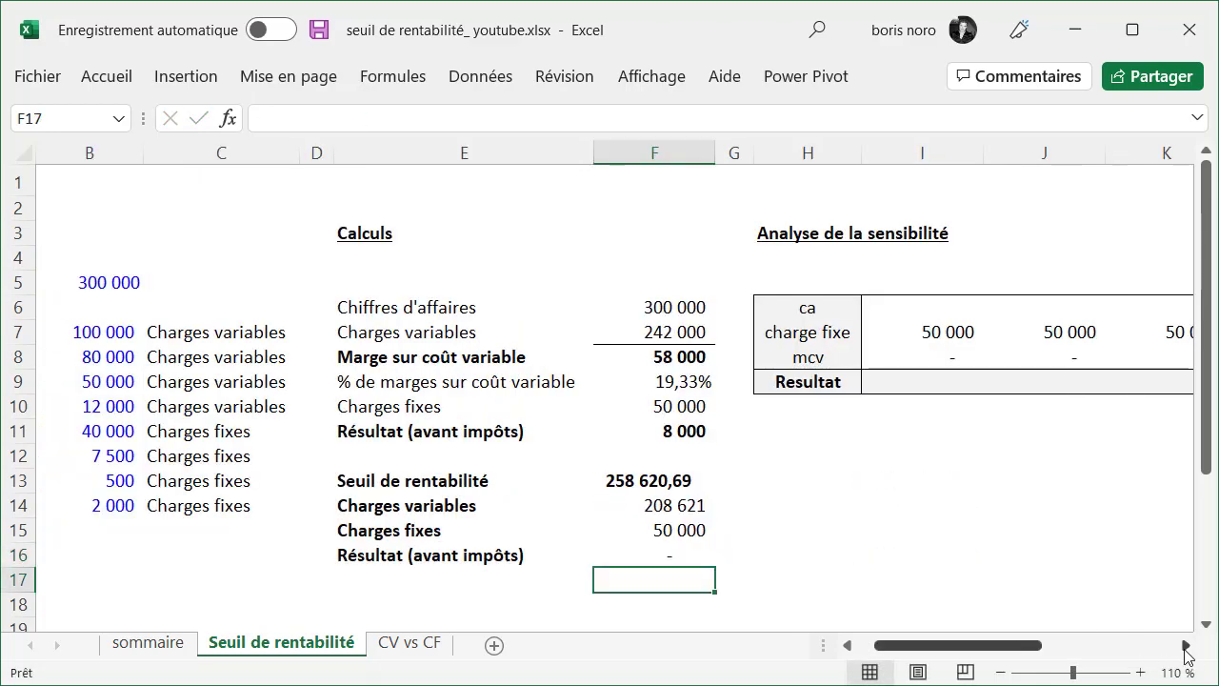
left_click(1185, 645)
left_click(1186, 645)
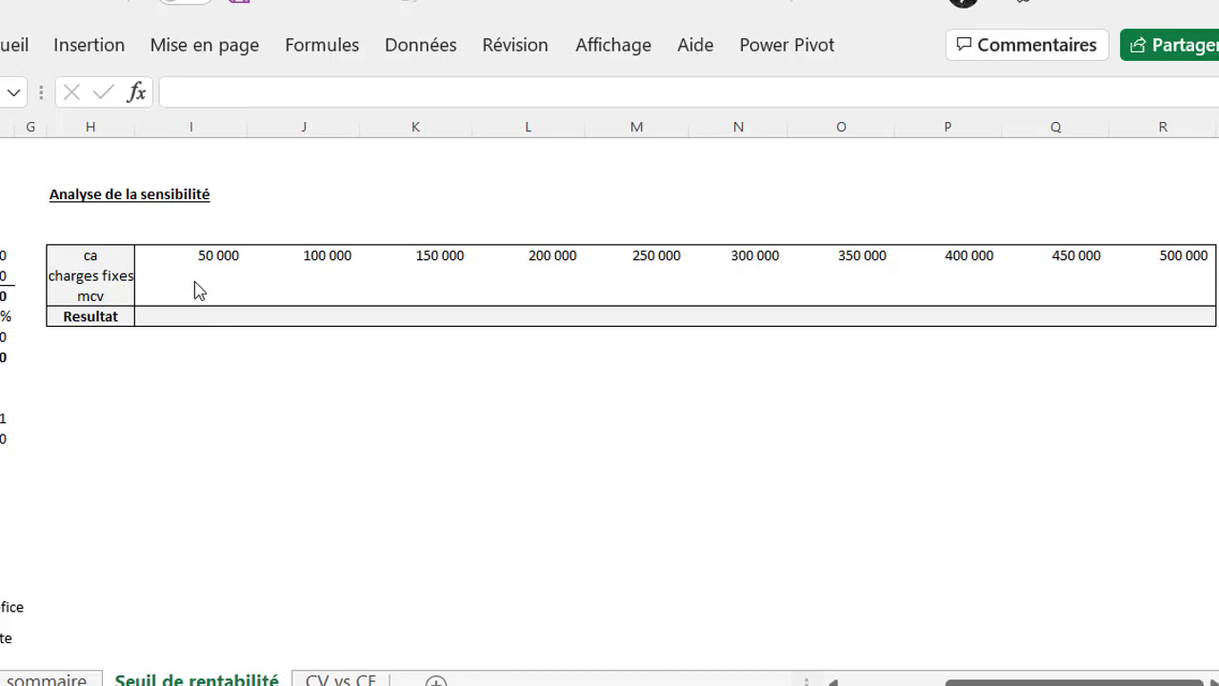
left_click(194, 283)
scroll(194, 282, "left", 2)
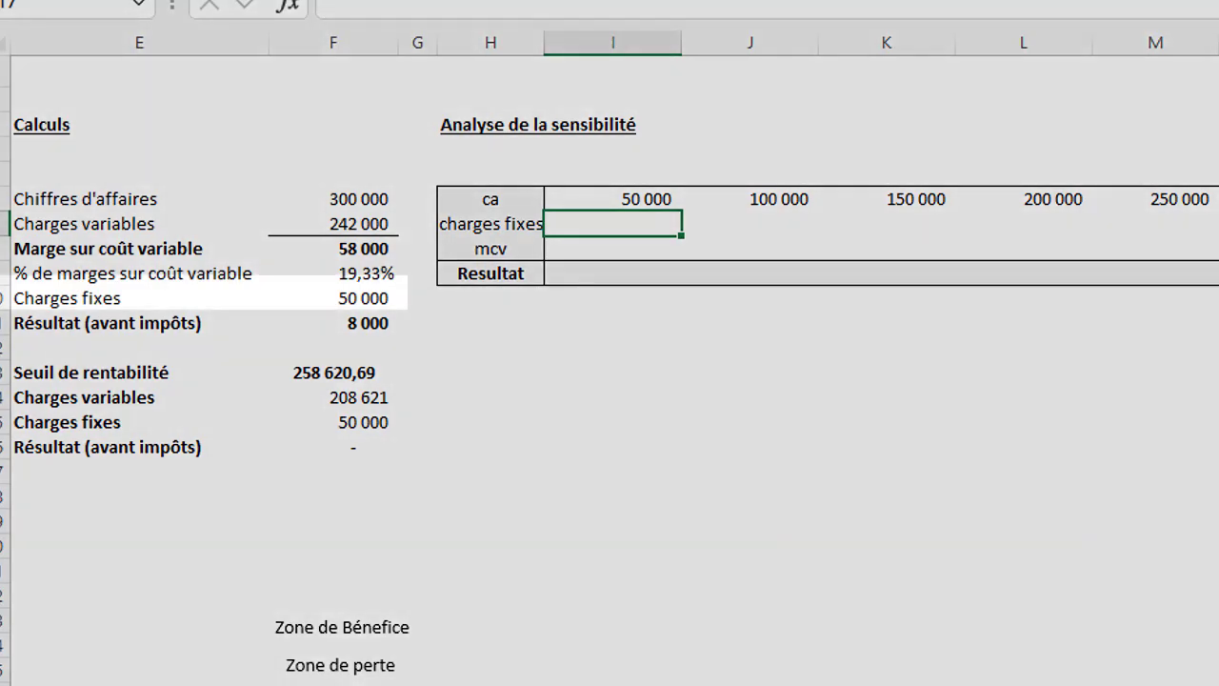
type("=f10")
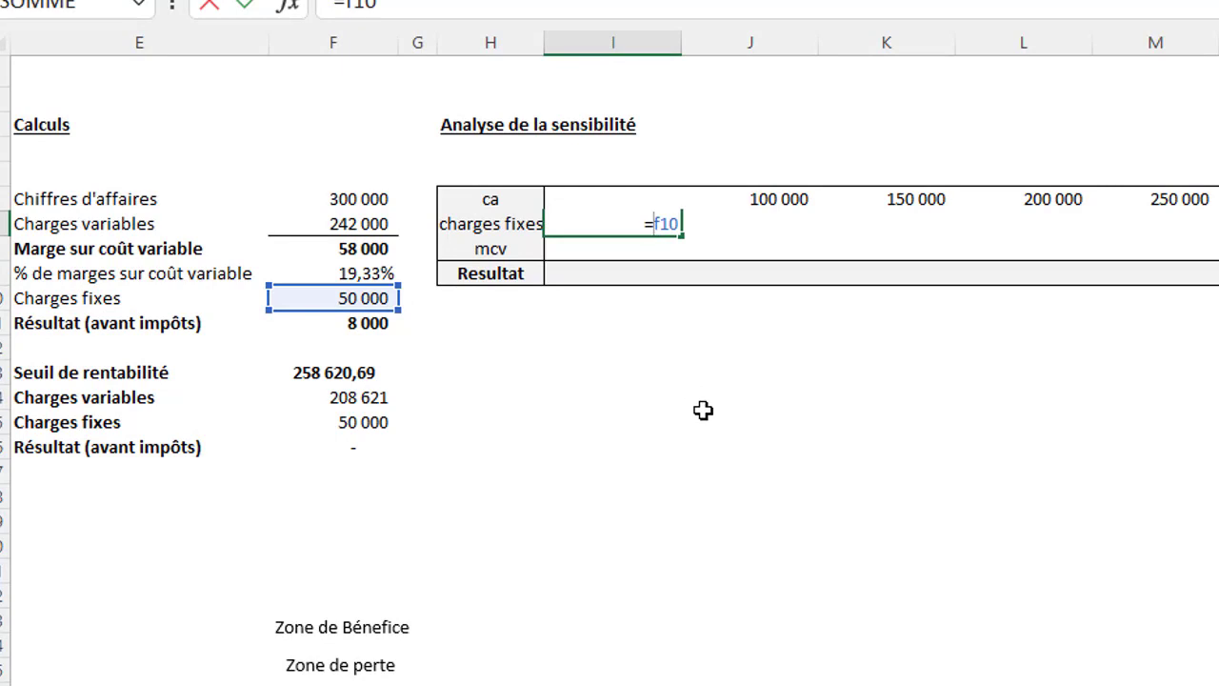
key("F4")
key("Return")
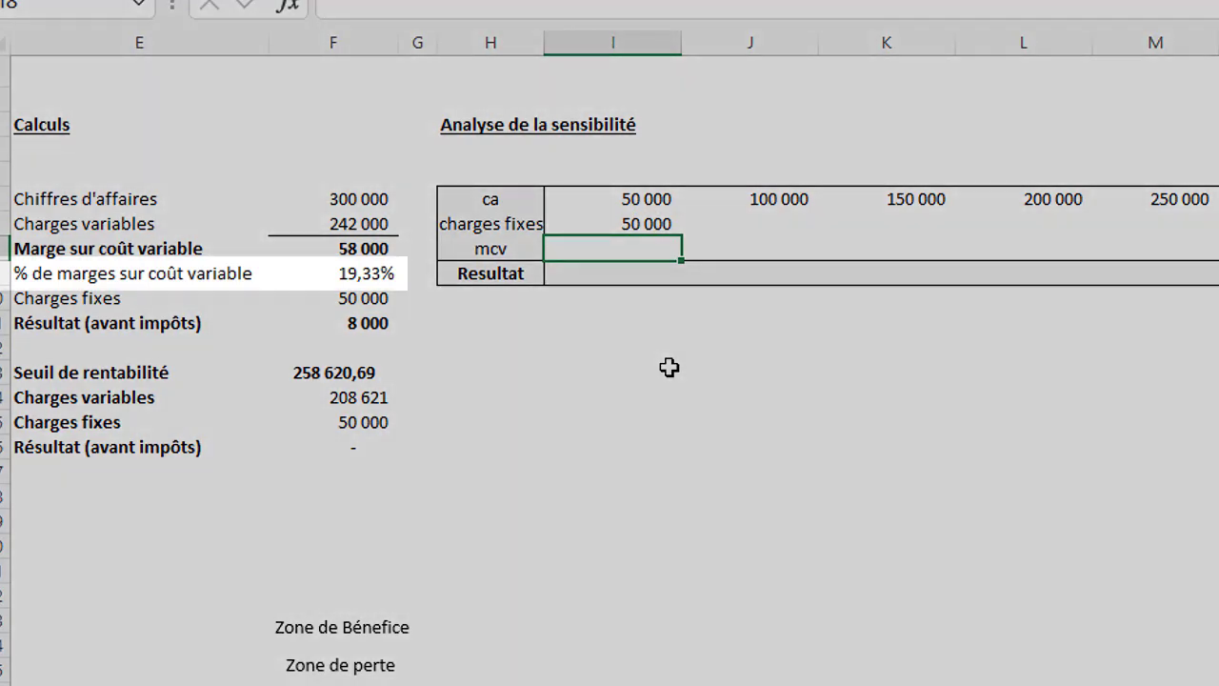
- Enter mcv =F9*I6 (9 667) and Resultat =I8-I7 (-40 333) in the first sensitivity column
type("=")
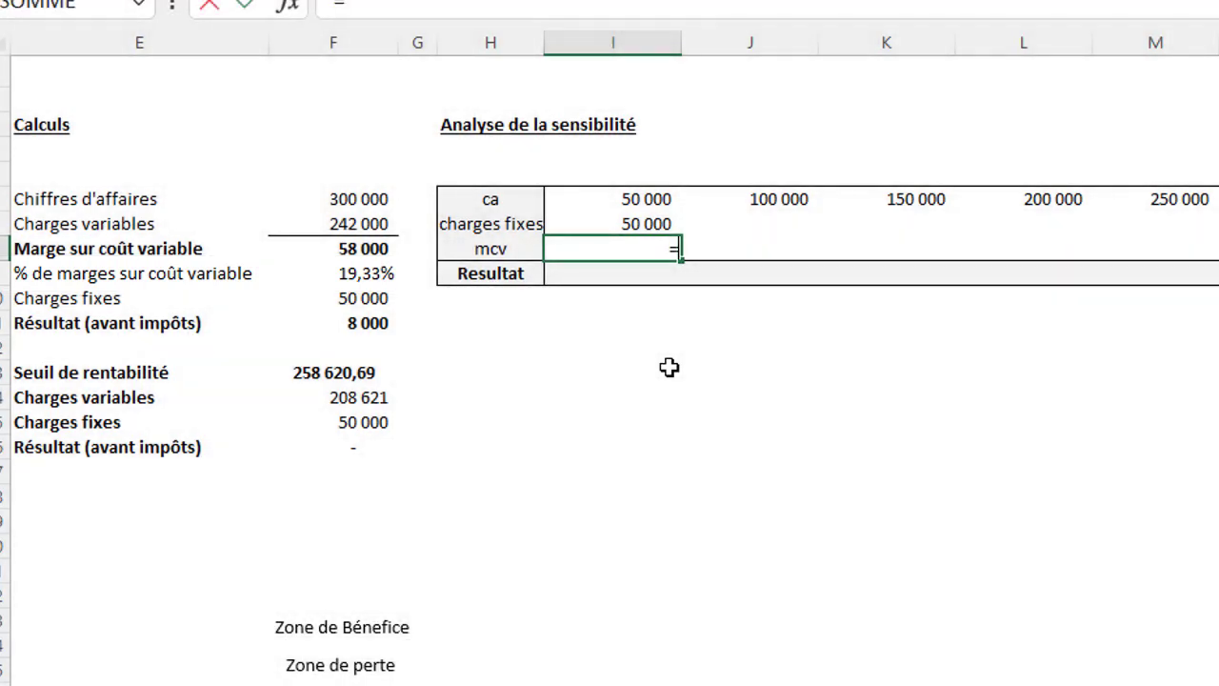
type("f9")
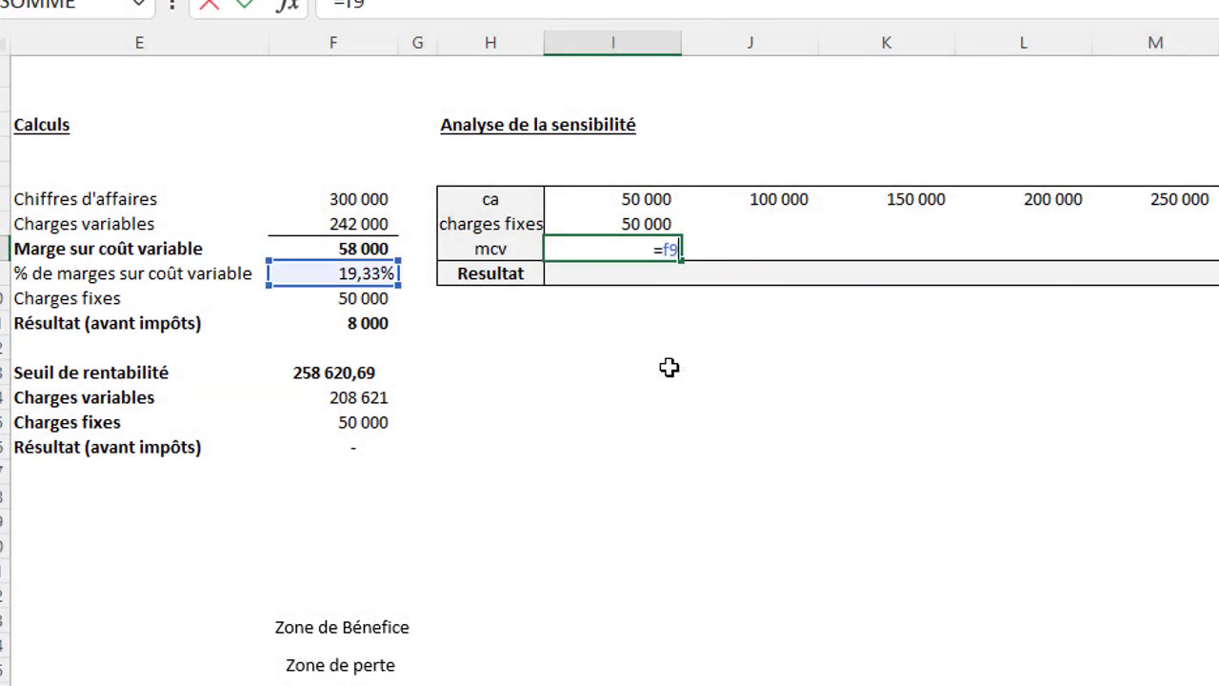
type("*")
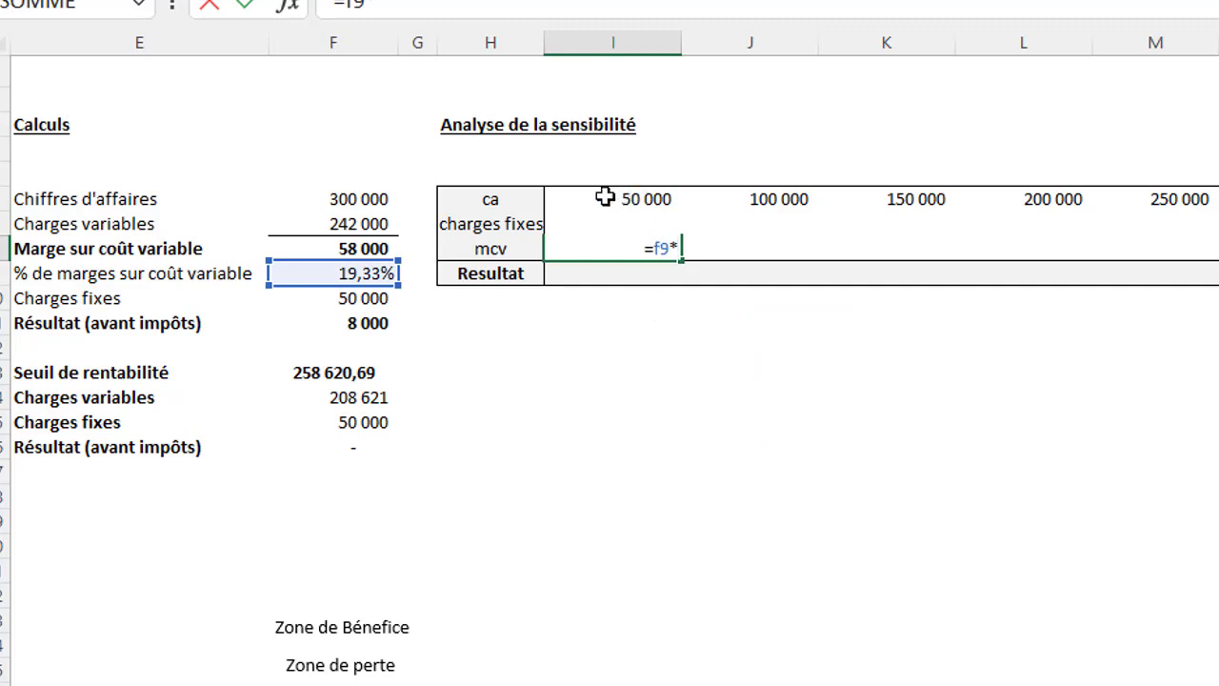
left_click(605, 197)
key("Return")
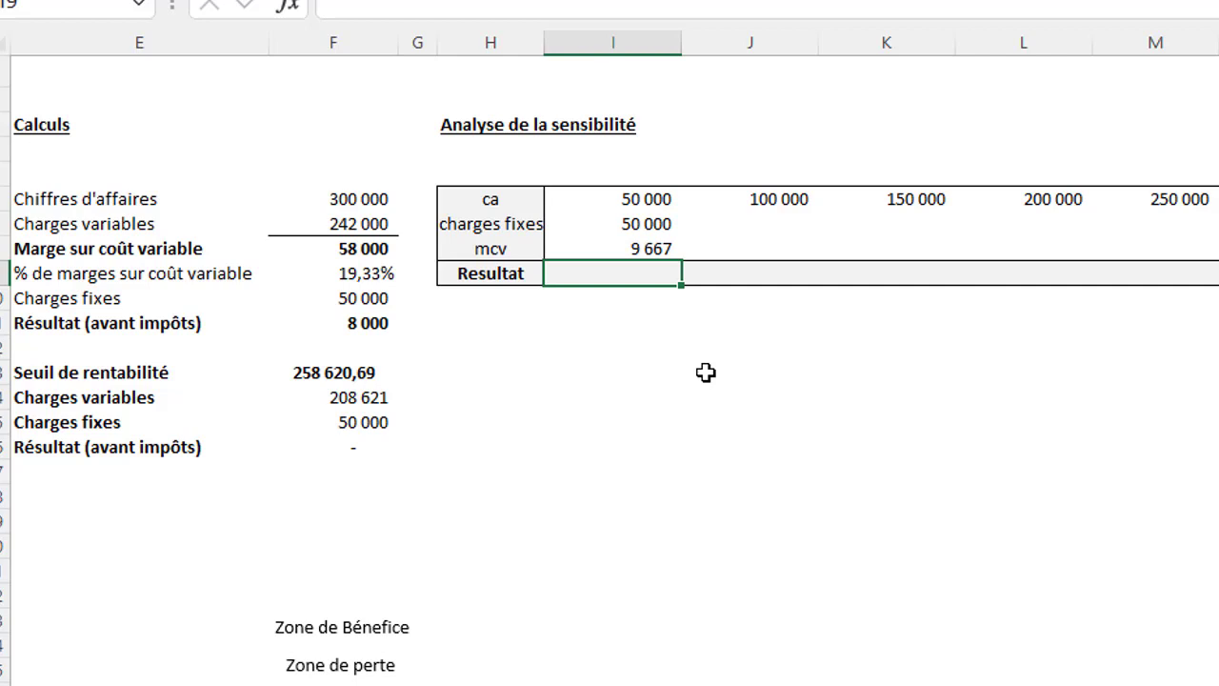
type("=")
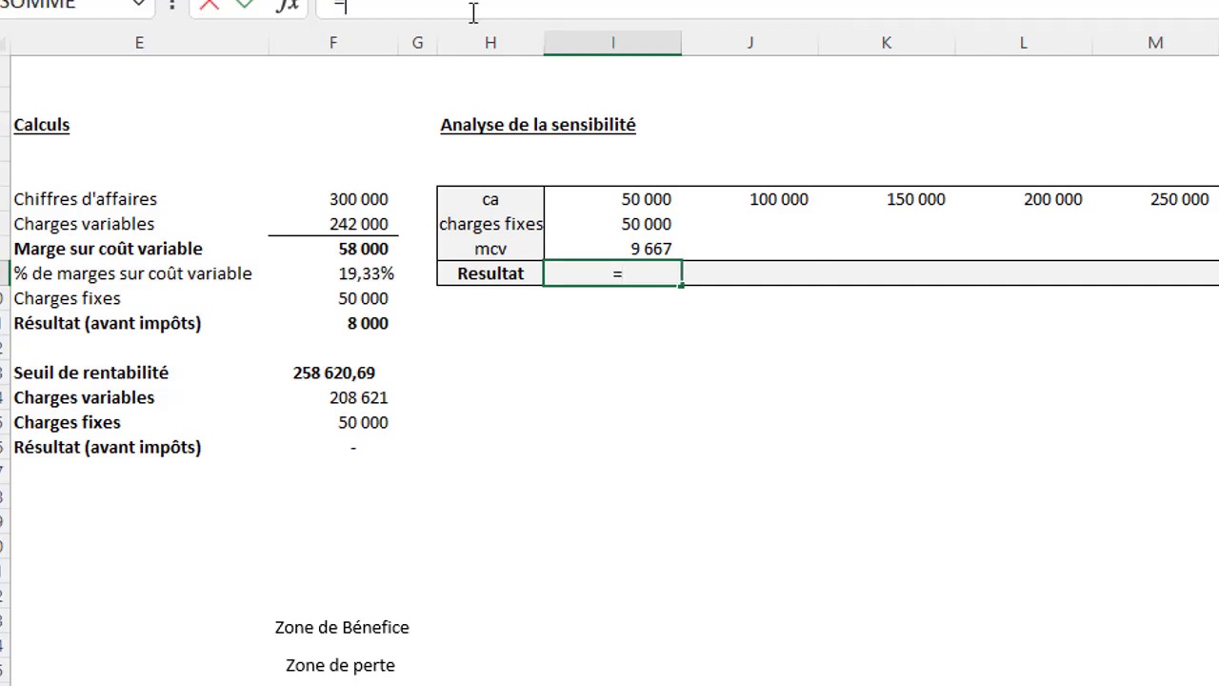
type("i8-")
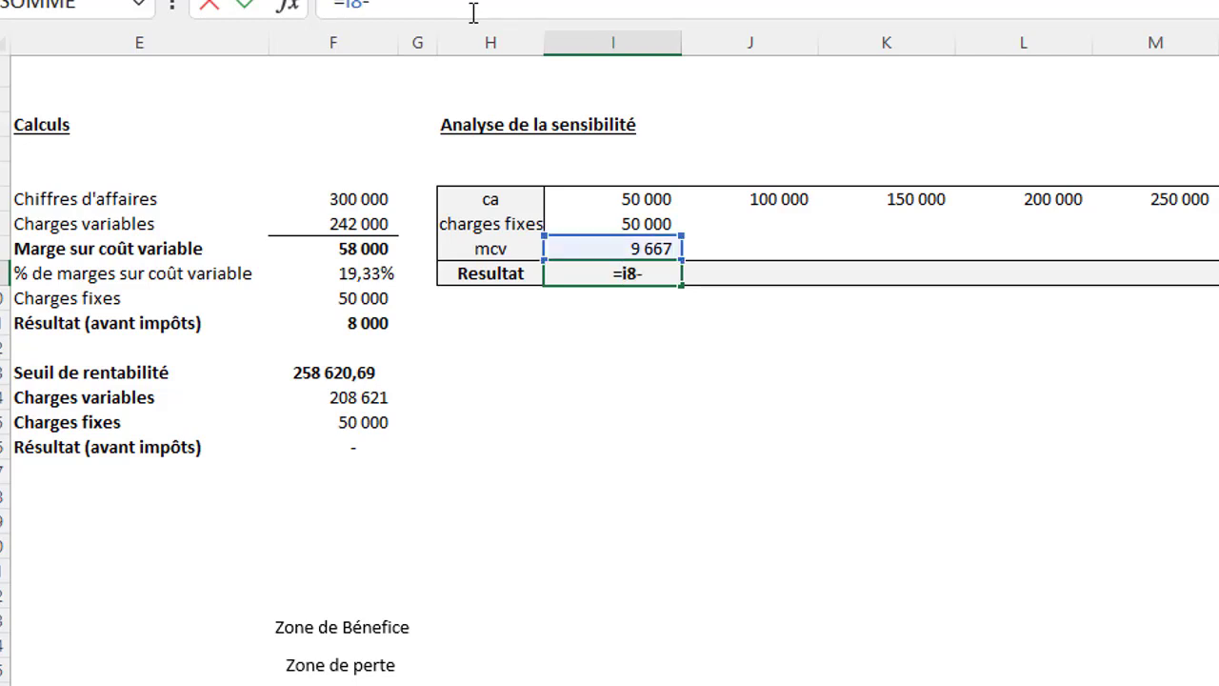
type("i7")
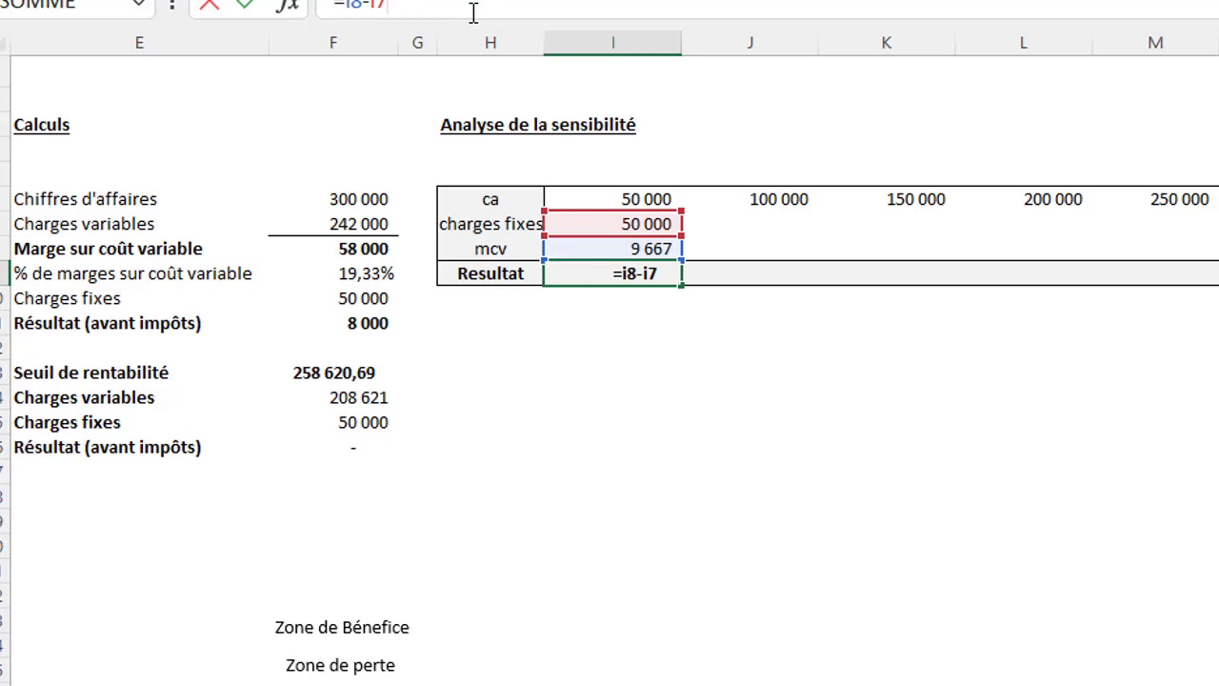
key("Return")
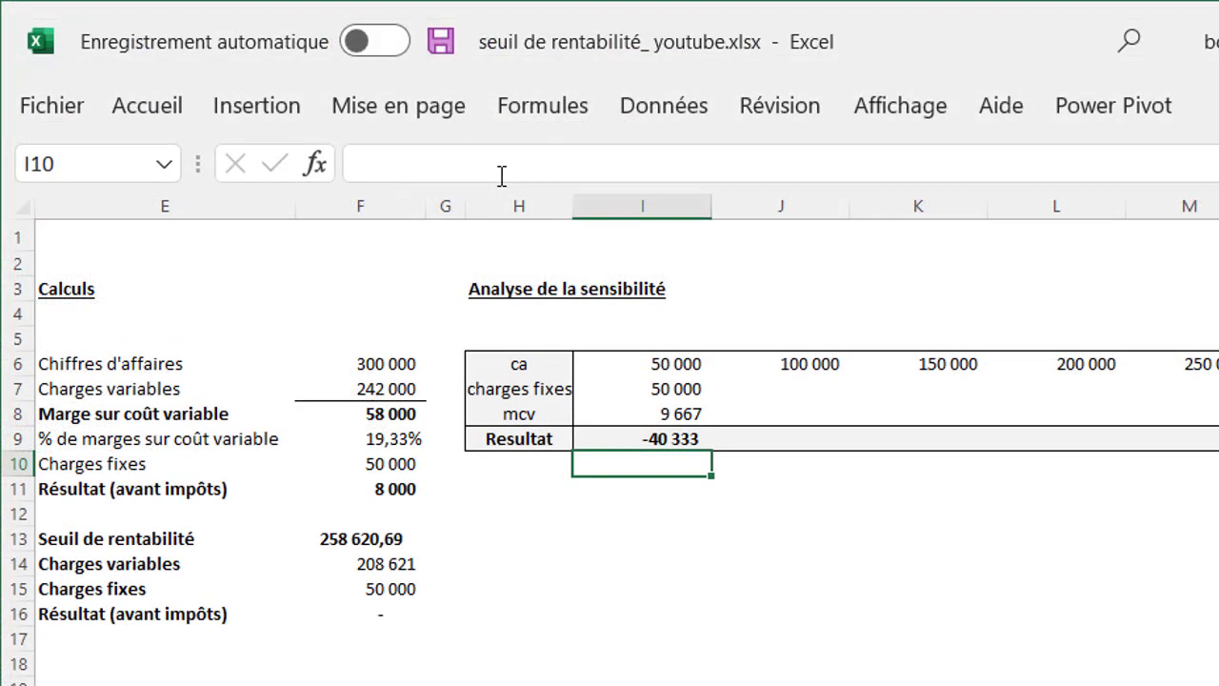
- Lock the rate's column by correcting the mcv formula to =$F9*I6
key("Up")
key("Up")
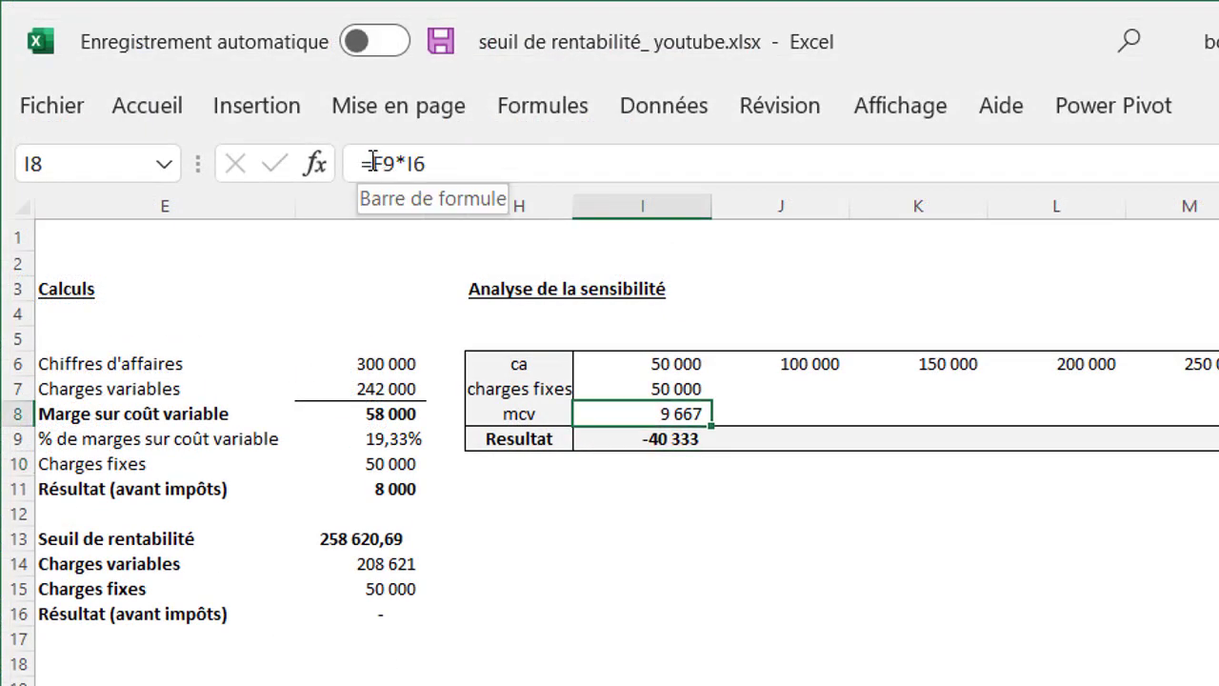
left_click(372, 163)
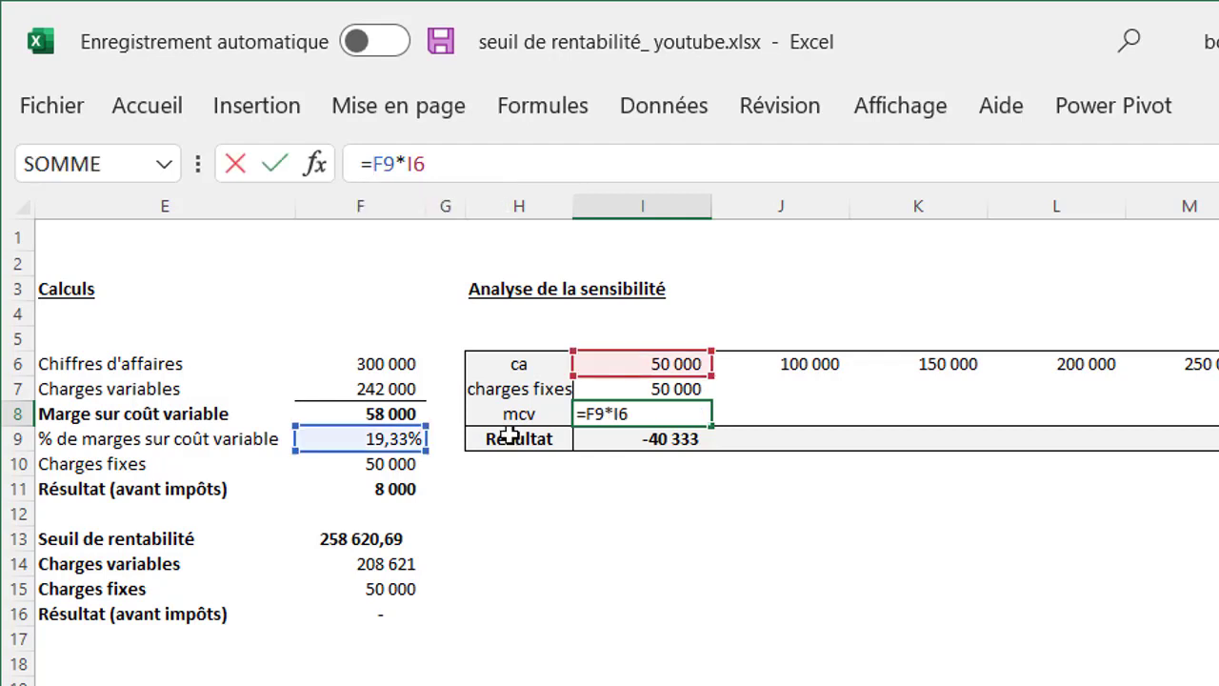
type("$")
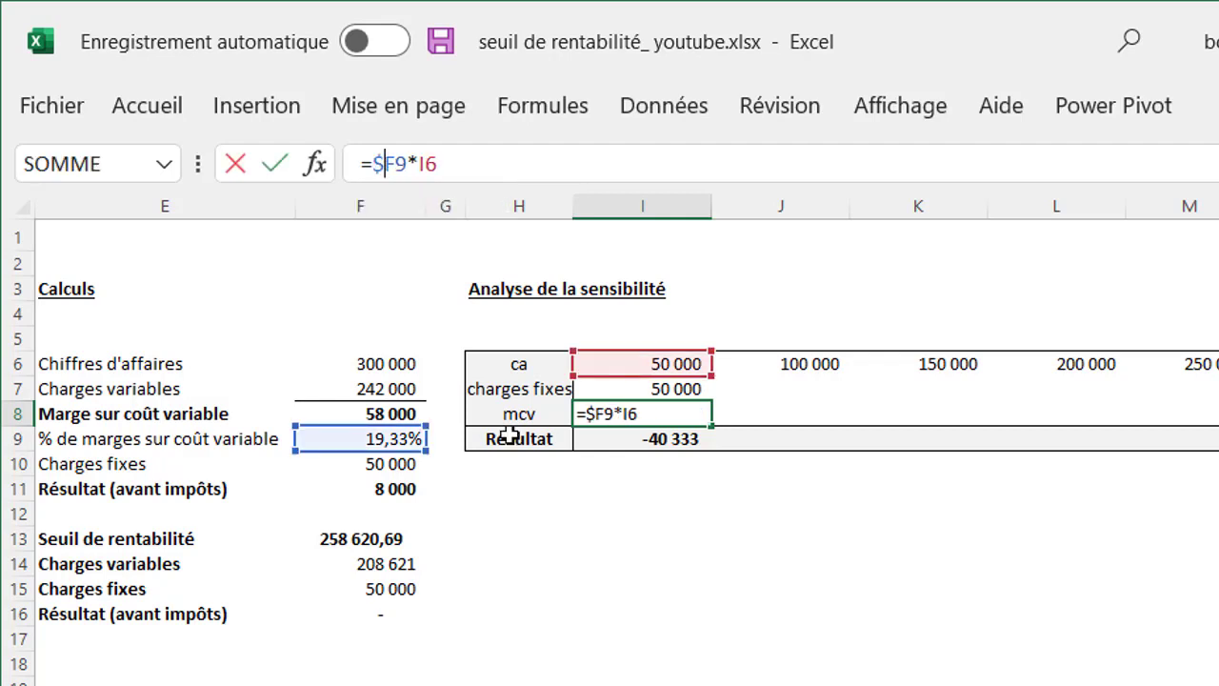
key("Return")
left_click(674, 388)
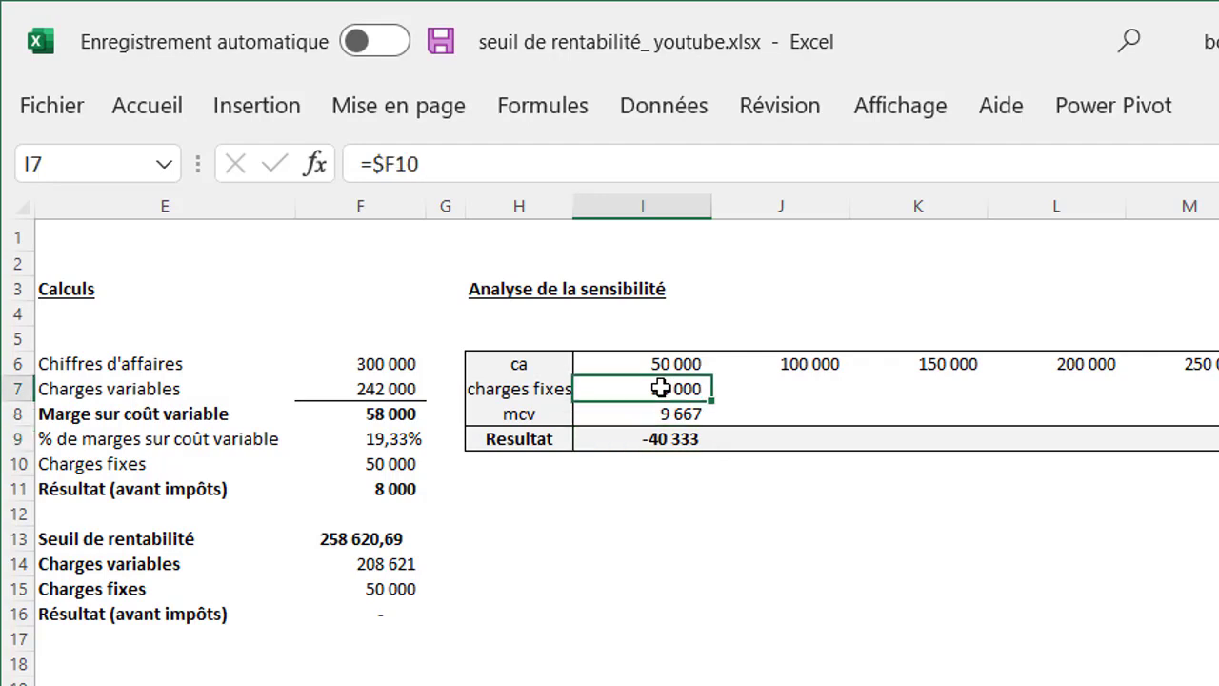
- Copy the I7:I9 formulas across J7:R9 to fill every revenue level
left_click_drag(661, 402, 660, 440)
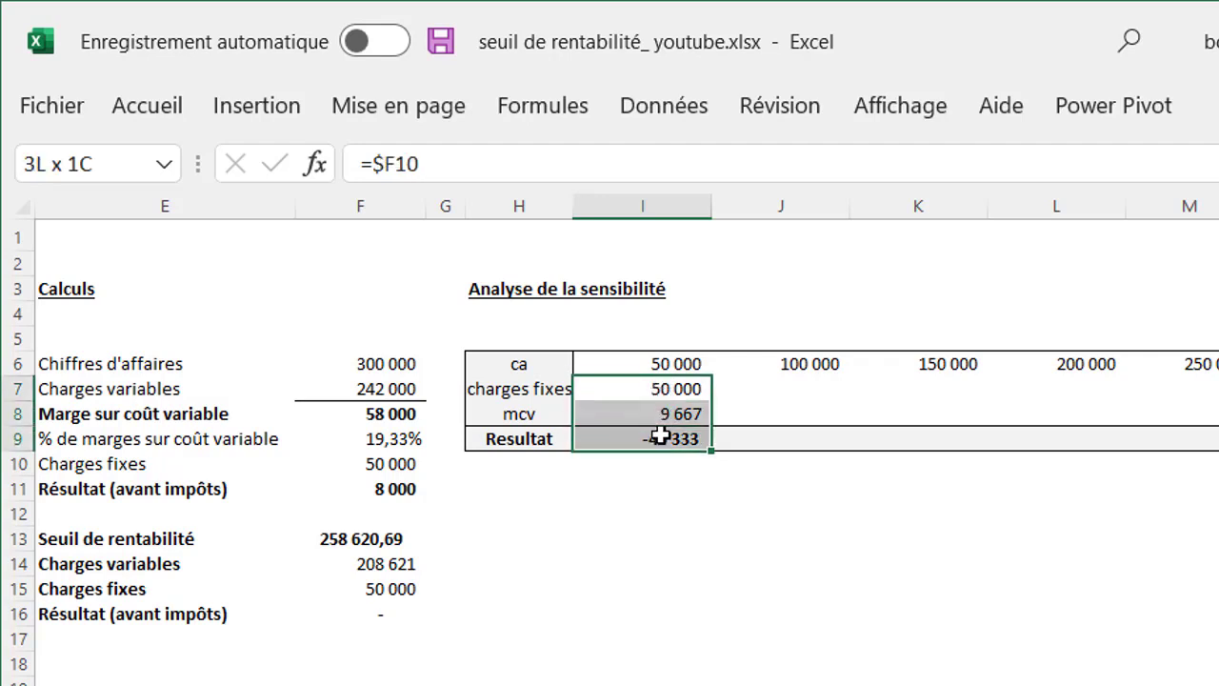
right_click(611, 404)
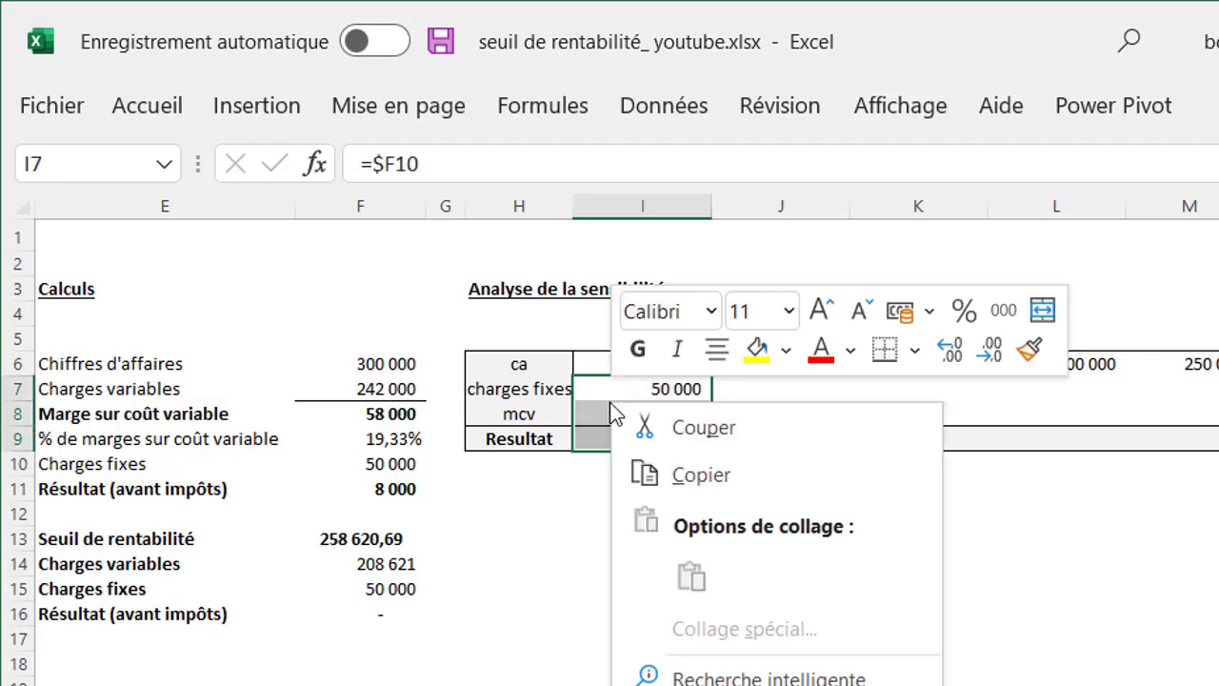
left_click(700, 474)
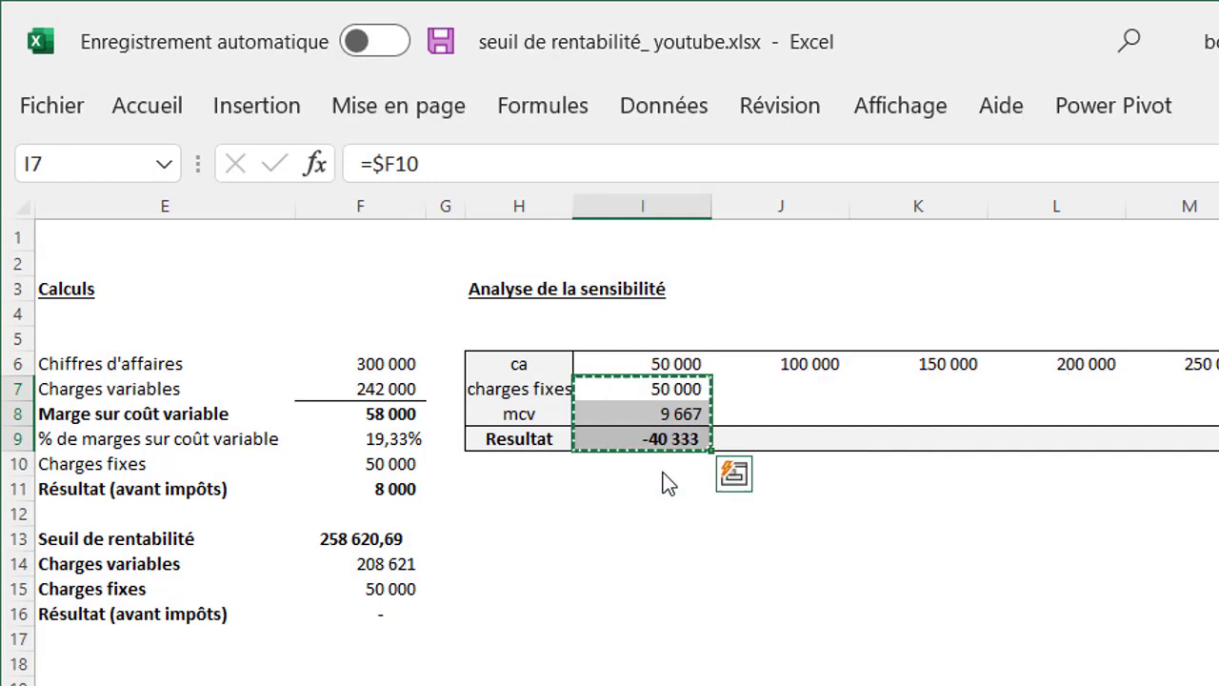
left_click(768, 392)
left_click_drag(768, 391, 1217, 438)
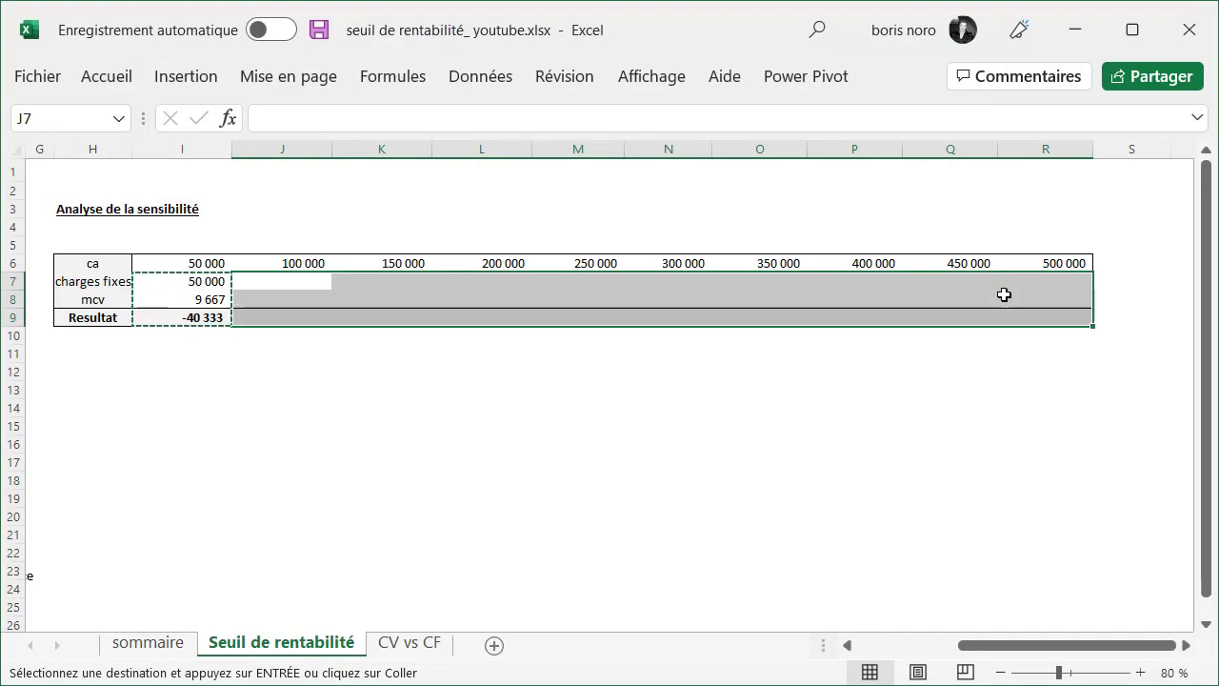
right_click(1004, 295)
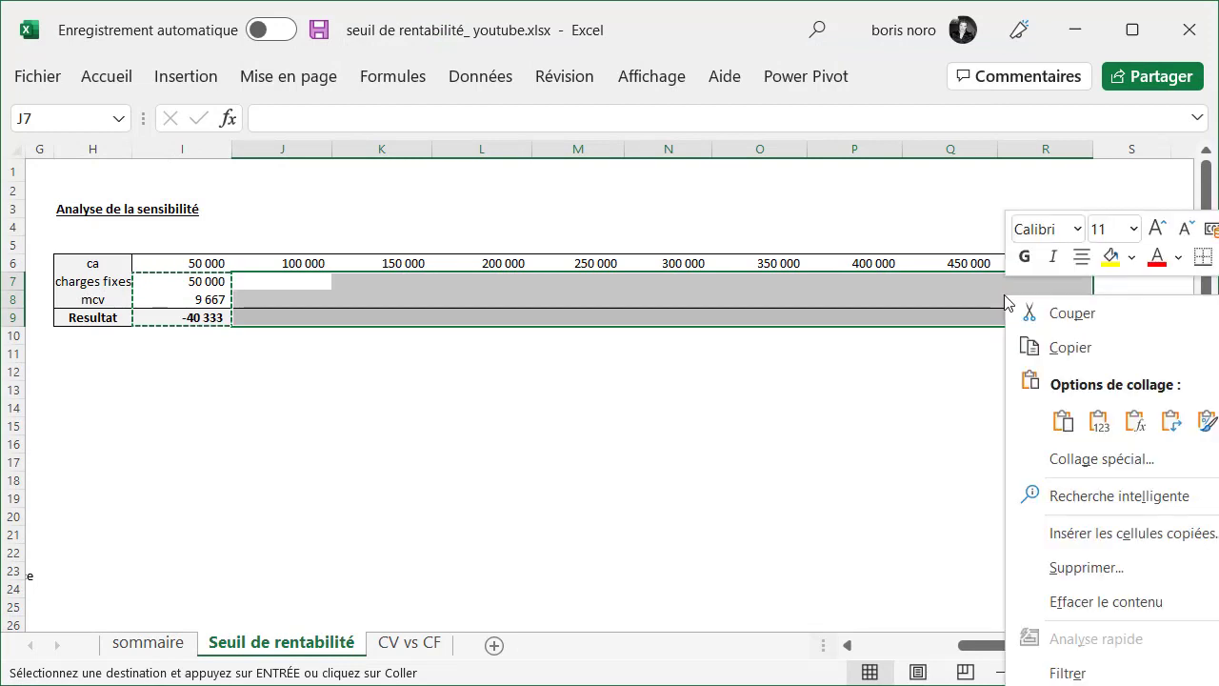
left_click(1139, 428)
- Check the 250 000 column results and the break-even formula =F10/F9 in F13
left_click_drag(581, 263, 605, 317)
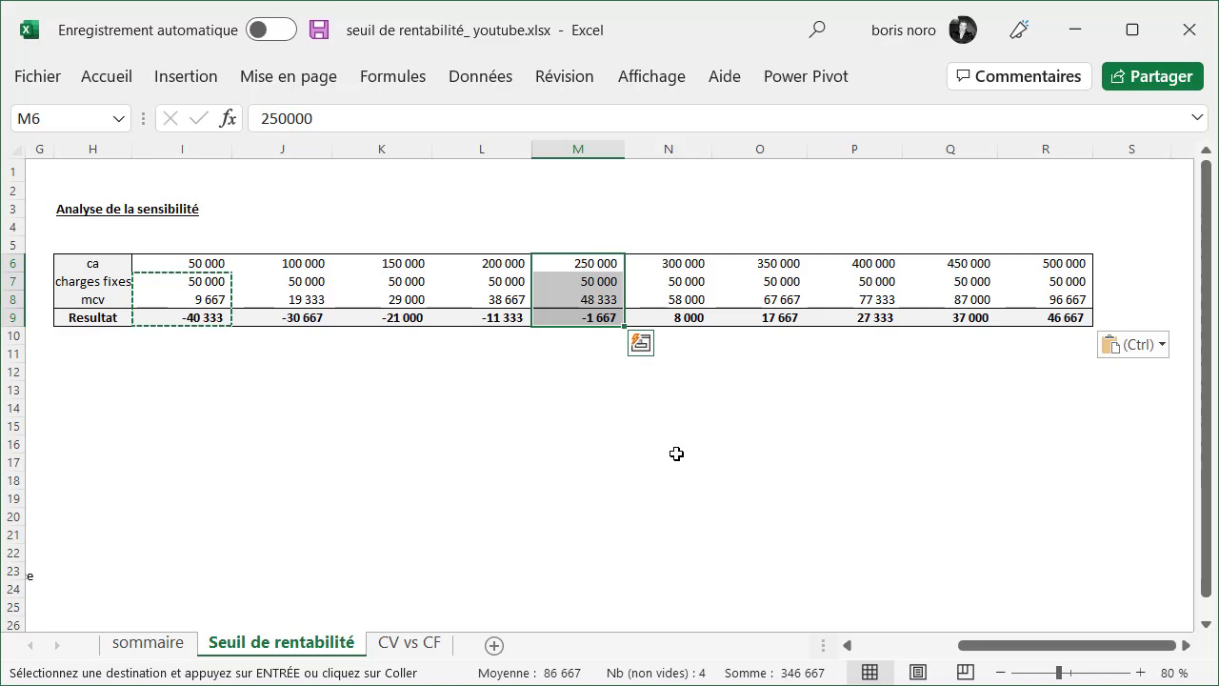
left_click(848, 644)
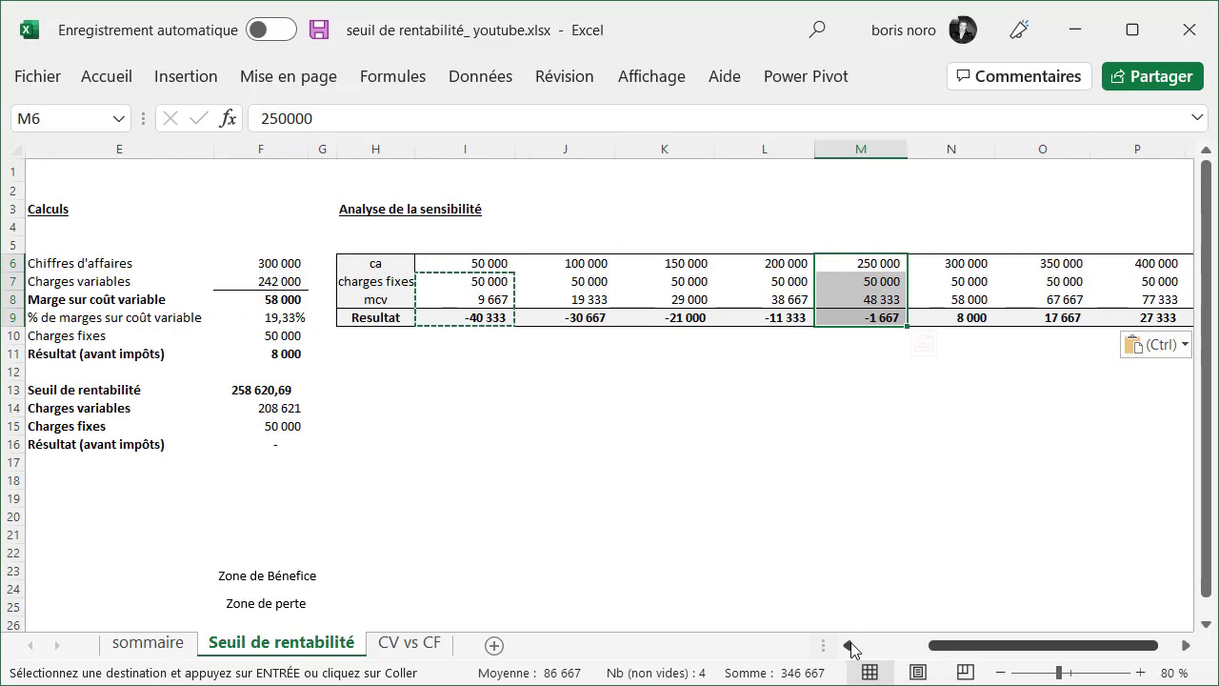
left_click(244, 389)
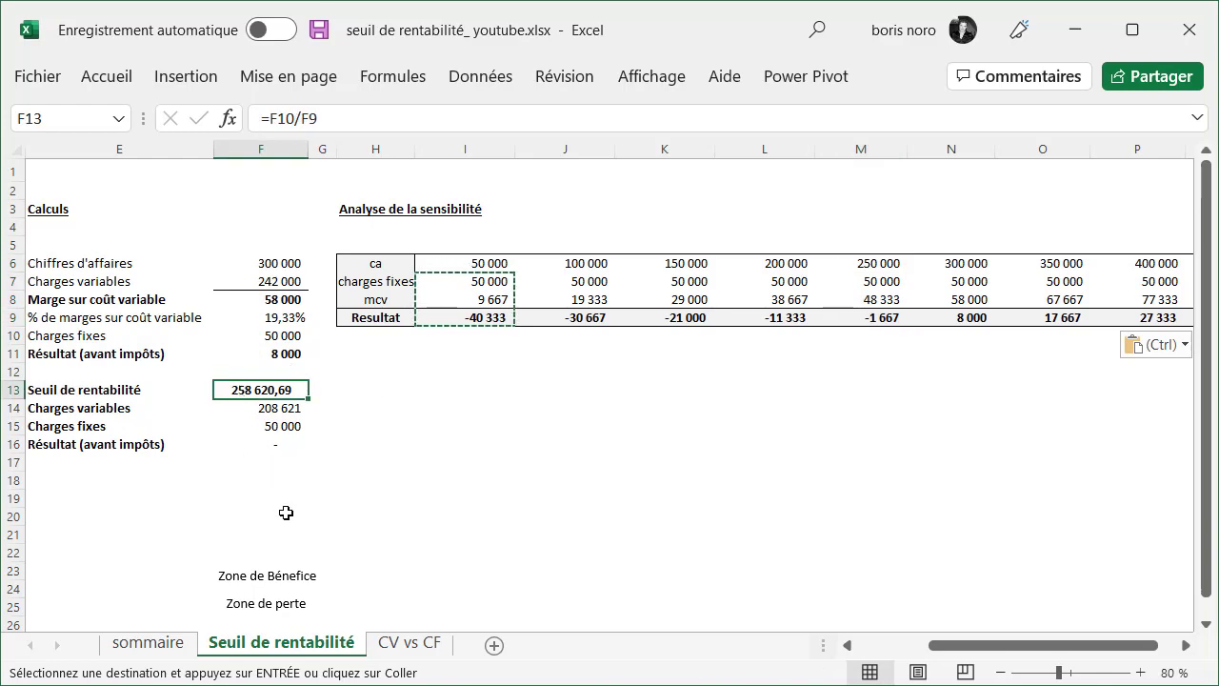
scroll(285, 514, "right", 2)
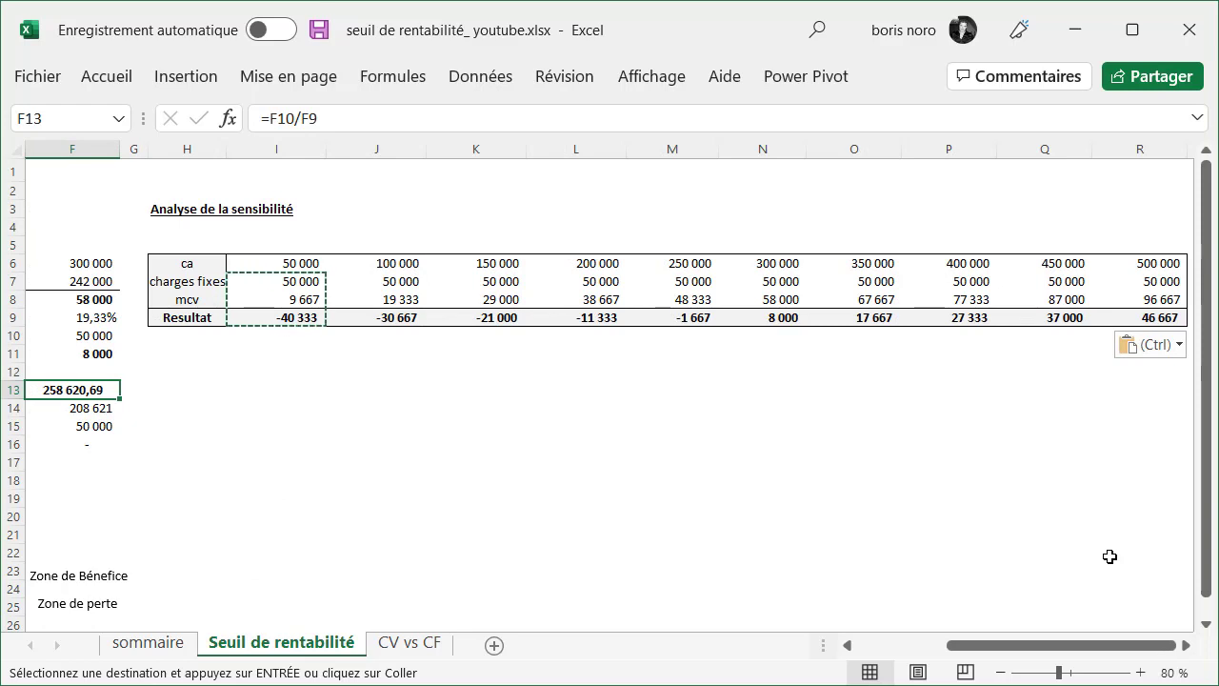
key("Escape")
- Insert a basic 2D line chart and place it below the sensitivity table
left_click(198, 82)
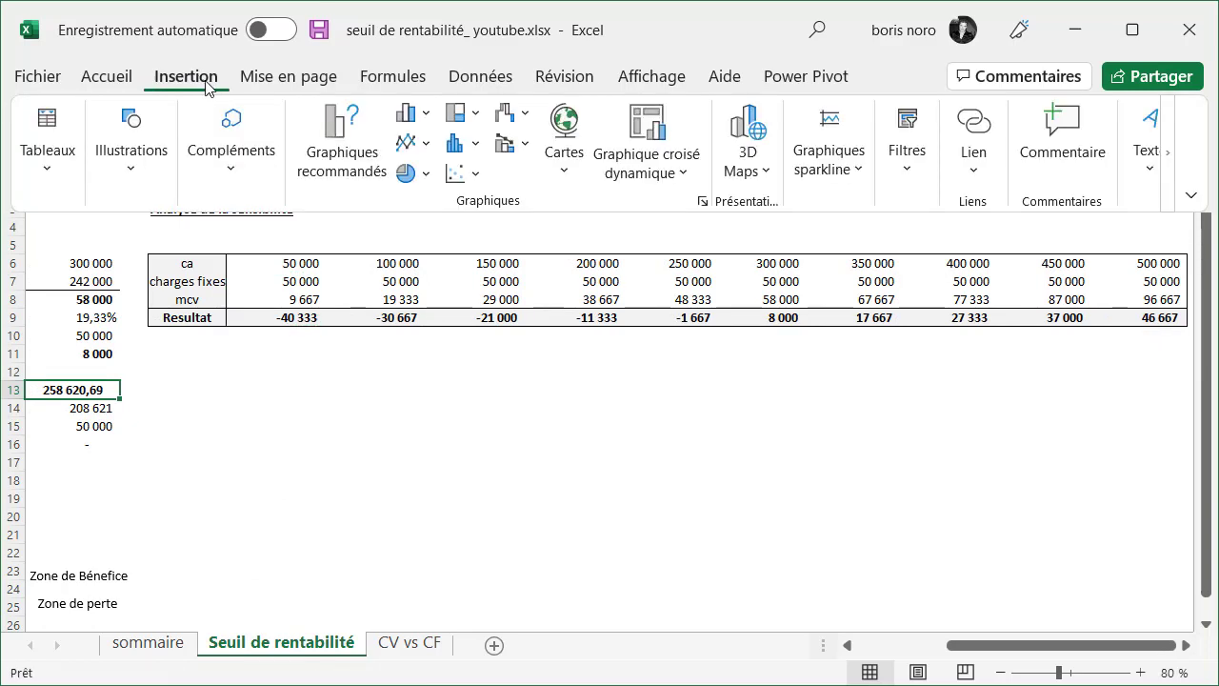
left_click(407, 147)
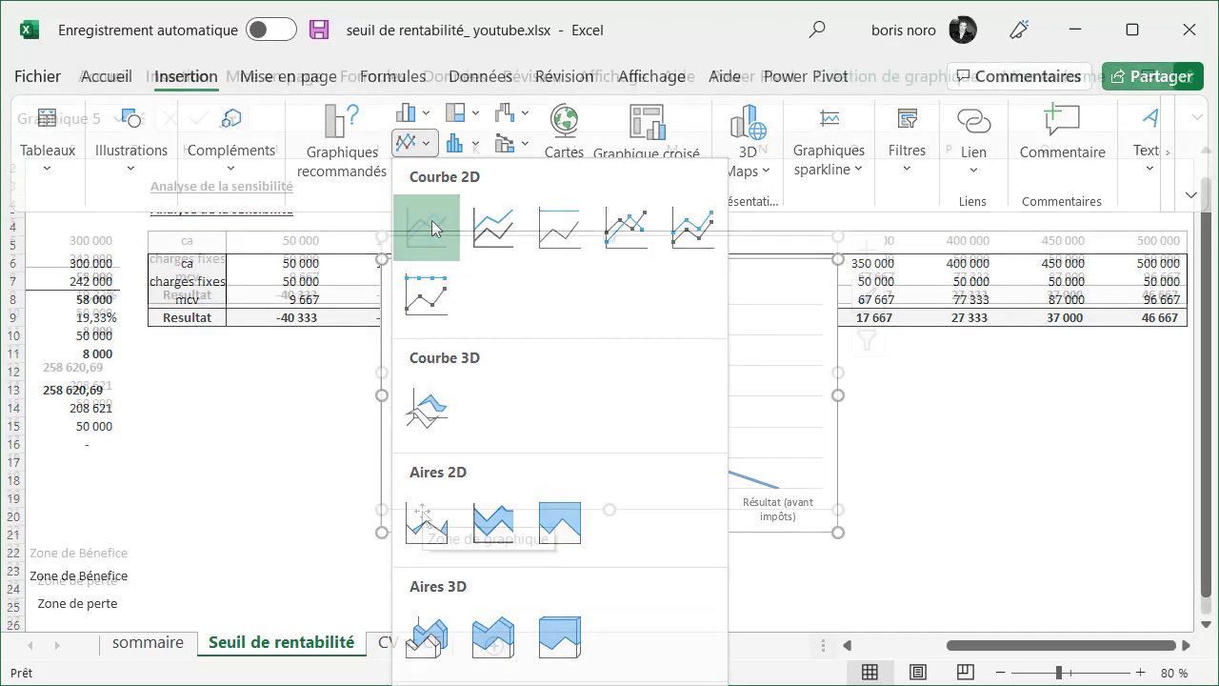
left_click(434, 227)
left_click_drag(416, 522, 390, 591)
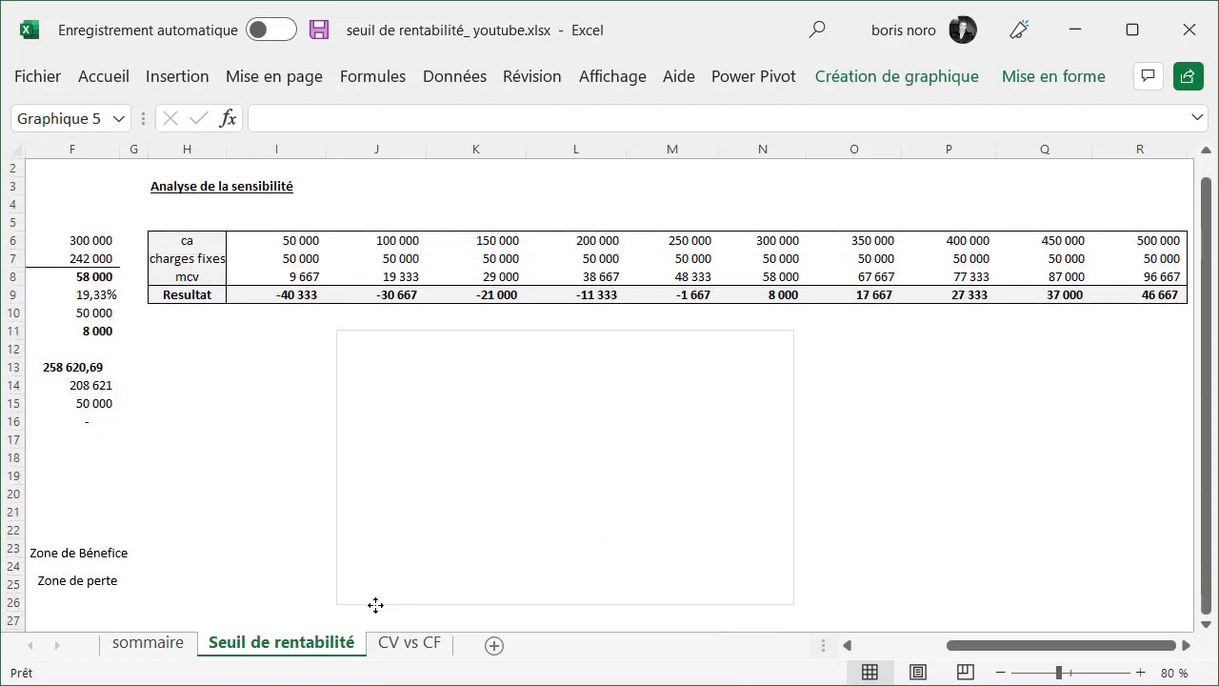
- Add a charges fixes series named from H7 with values I7:R7
right_click(479, 447)
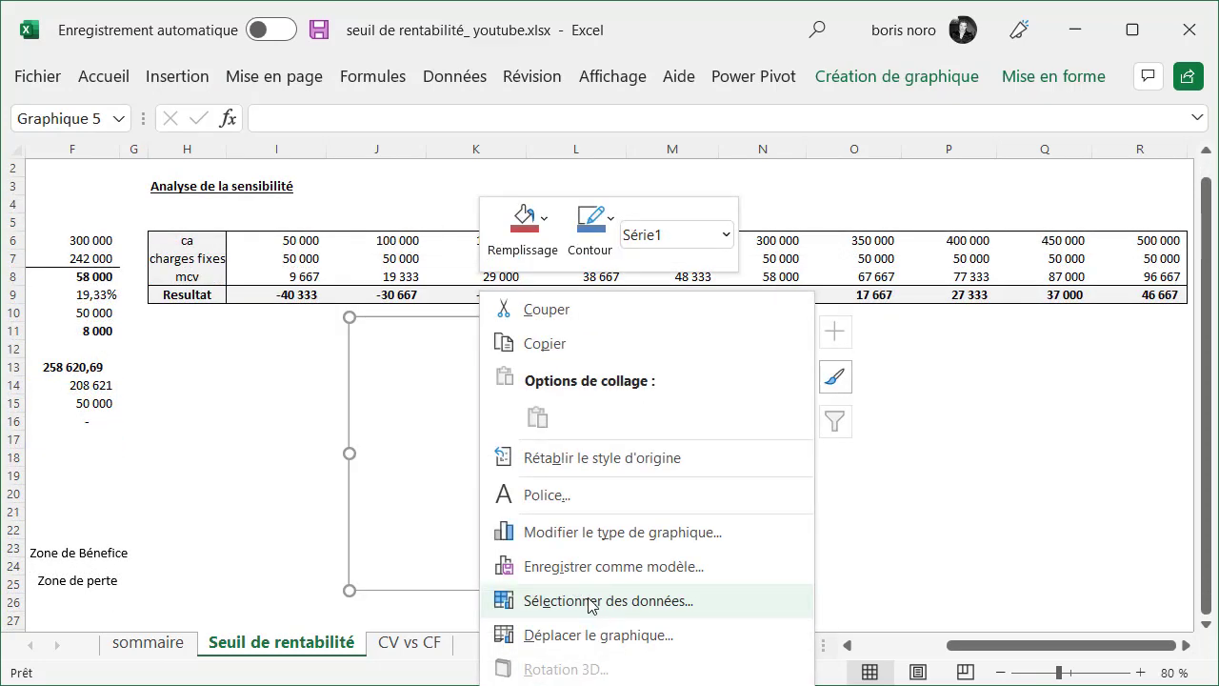
left_click(592, 601)
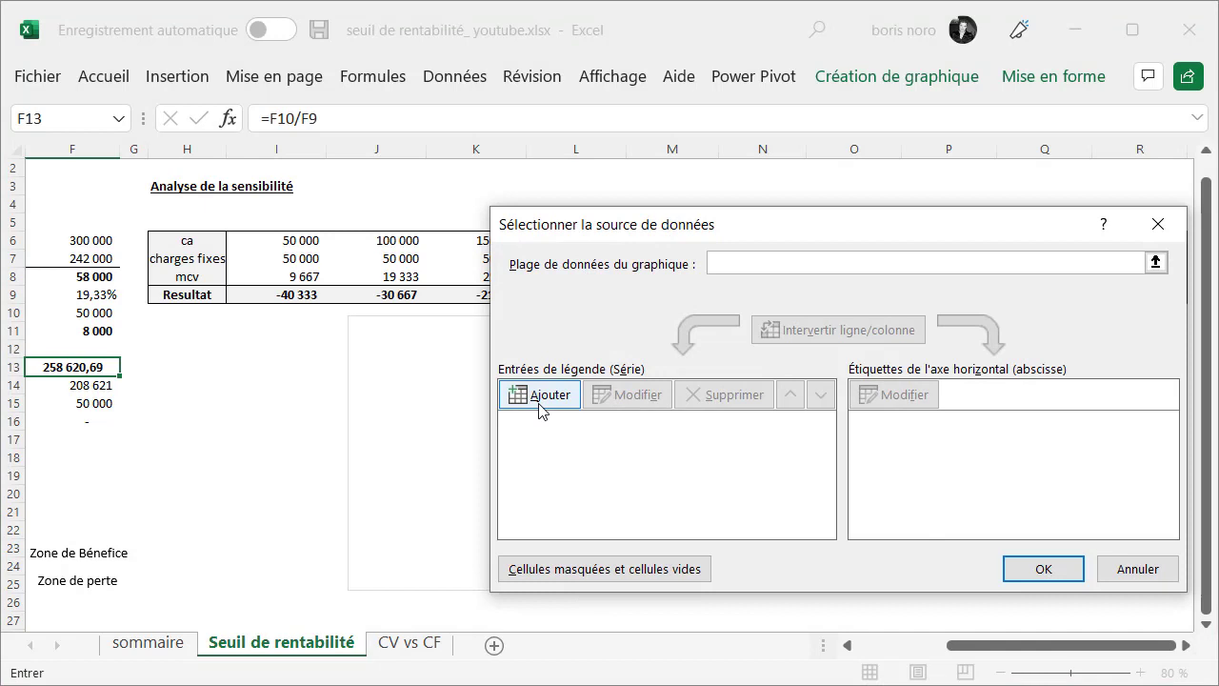
left_click(539, 400)
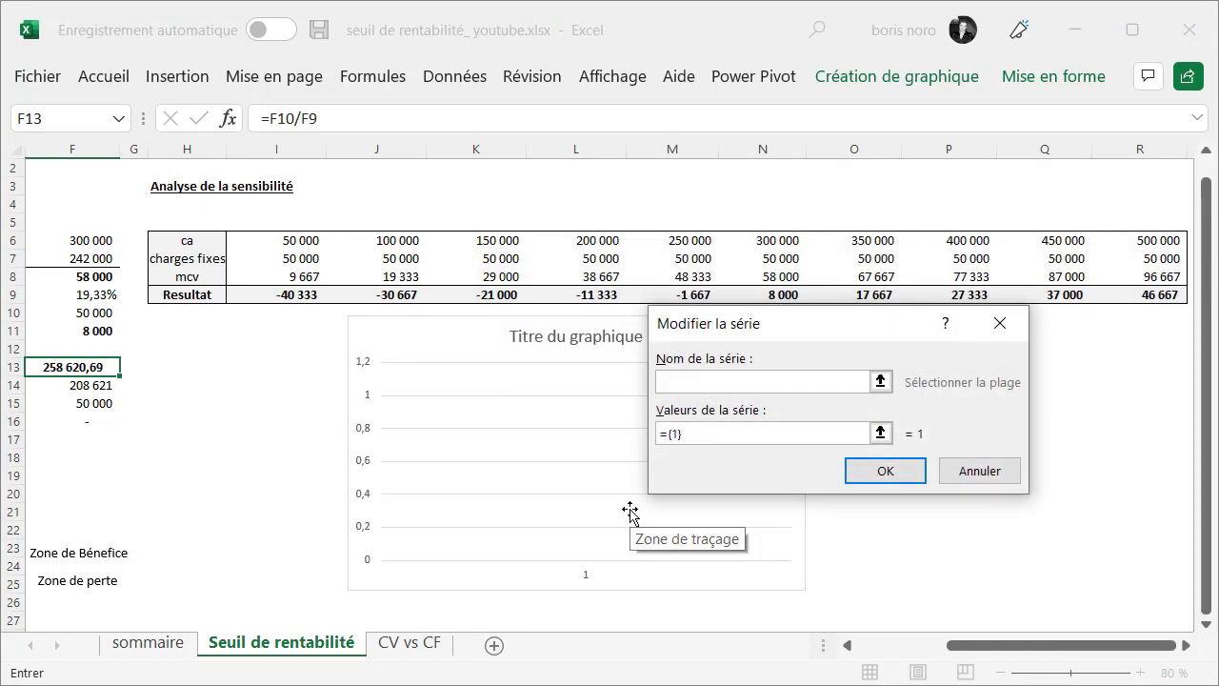
left_click(197, 264)
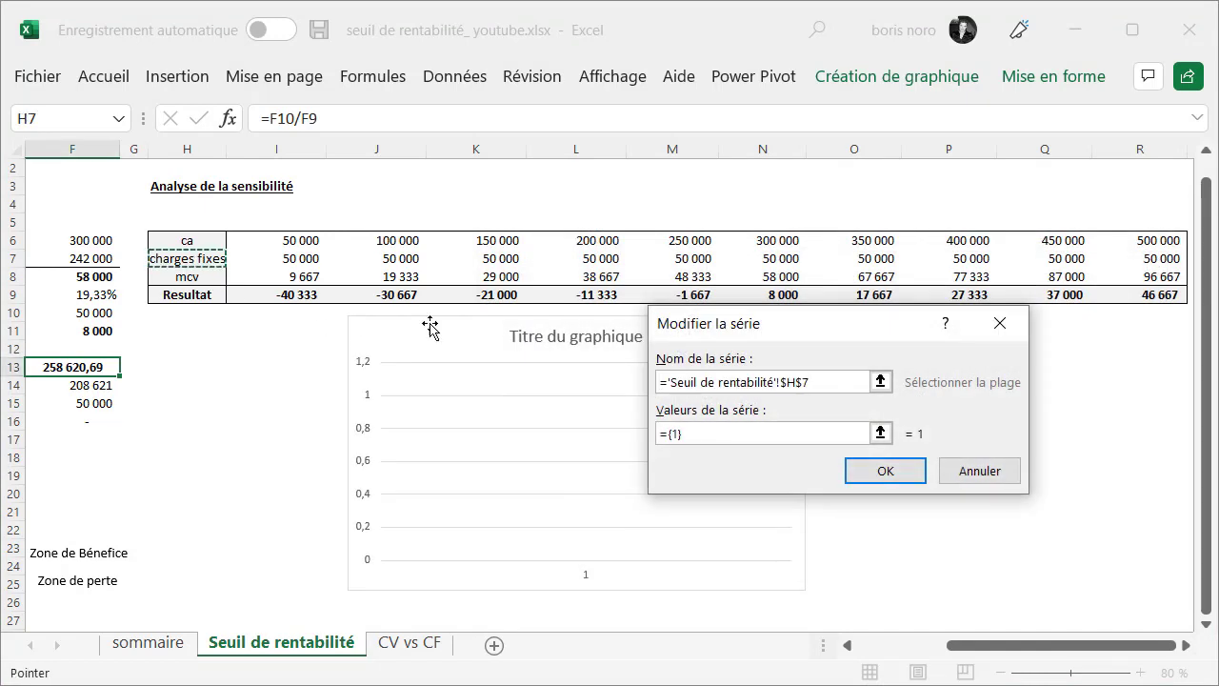
left_click(880, 434)
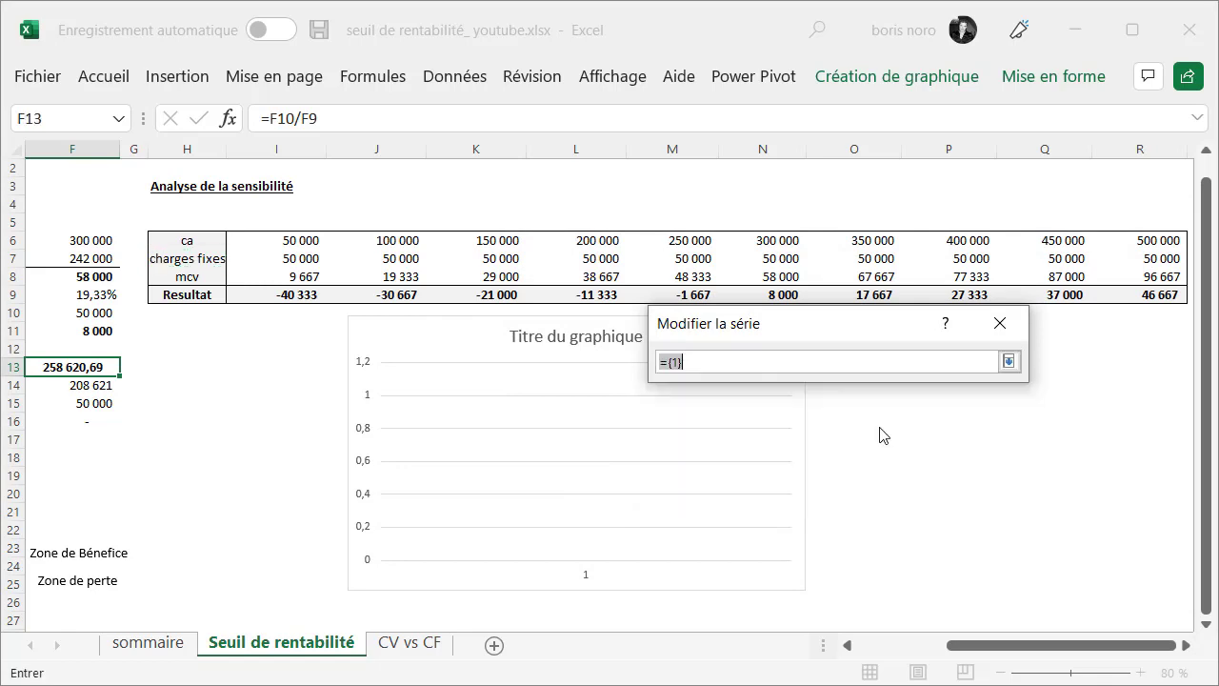
left_click_drag(282, 259, 1160, 253)
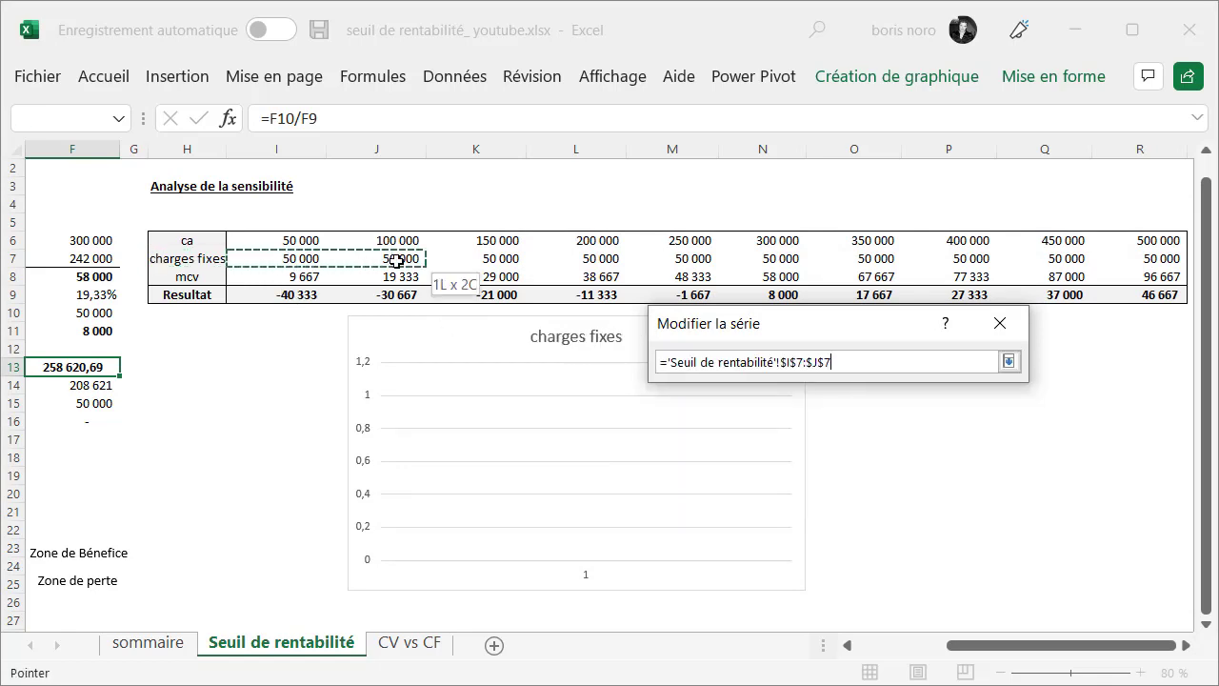
key("Return")
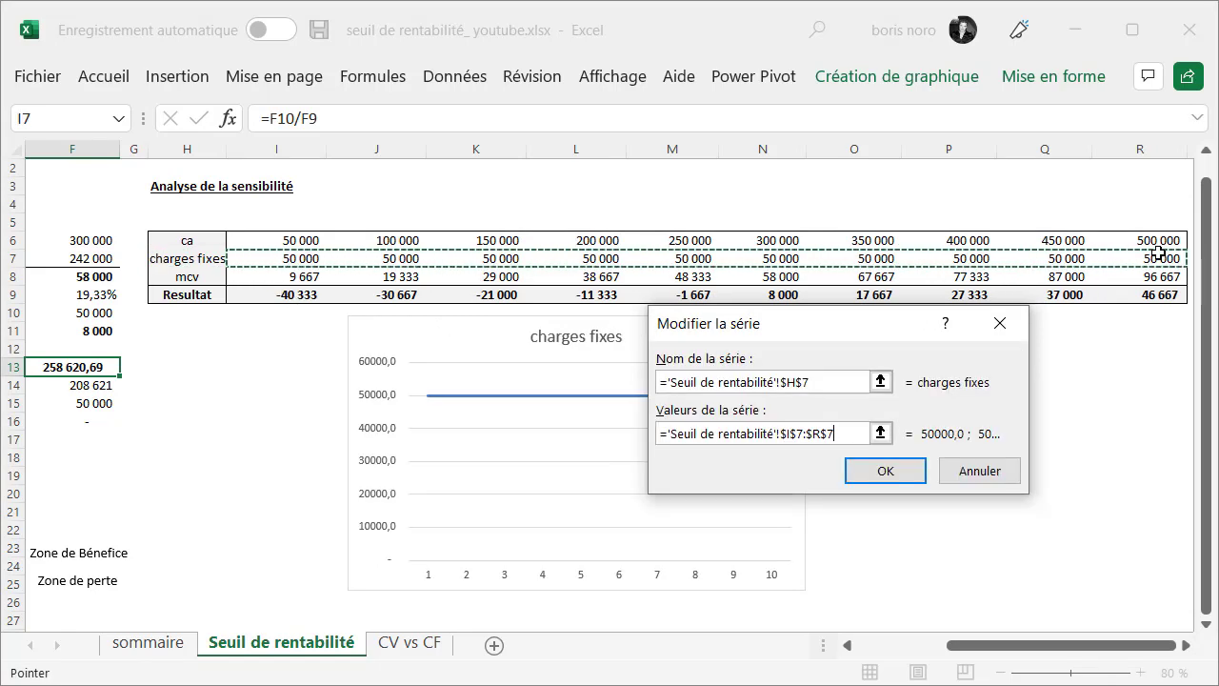
left_click(906, 468)
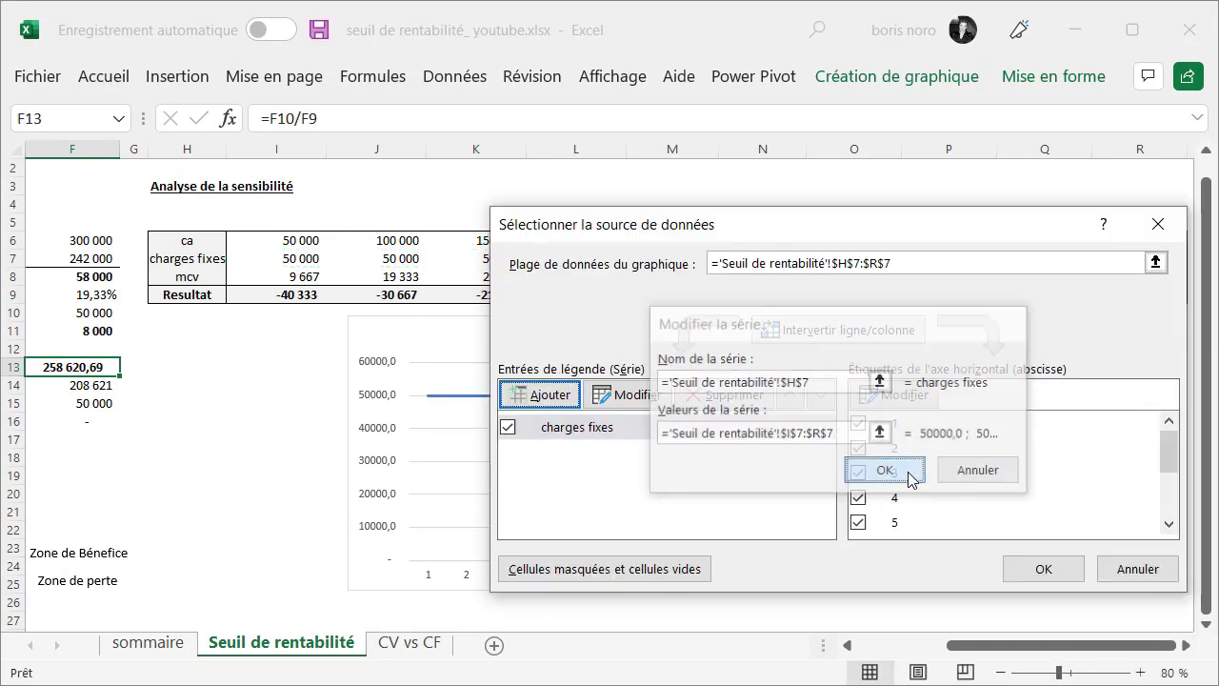
- Add an mcv series named from H8 with values I8:R8
left_click(559, 401)
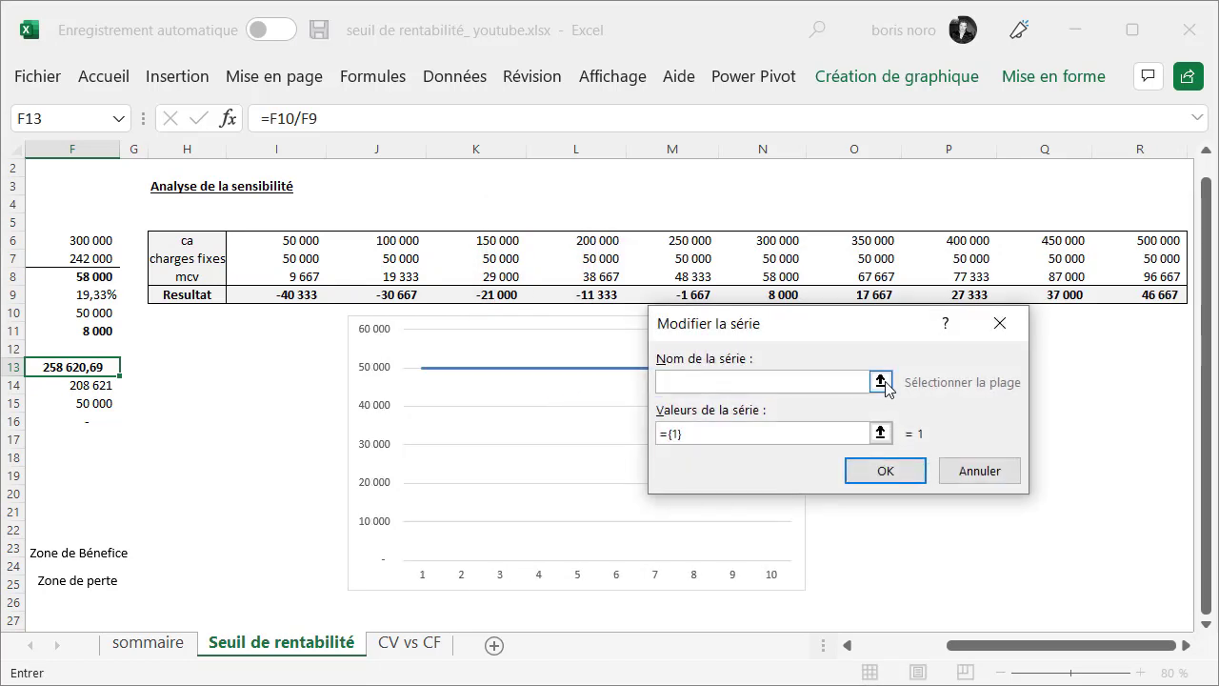
left_click(881, 382)
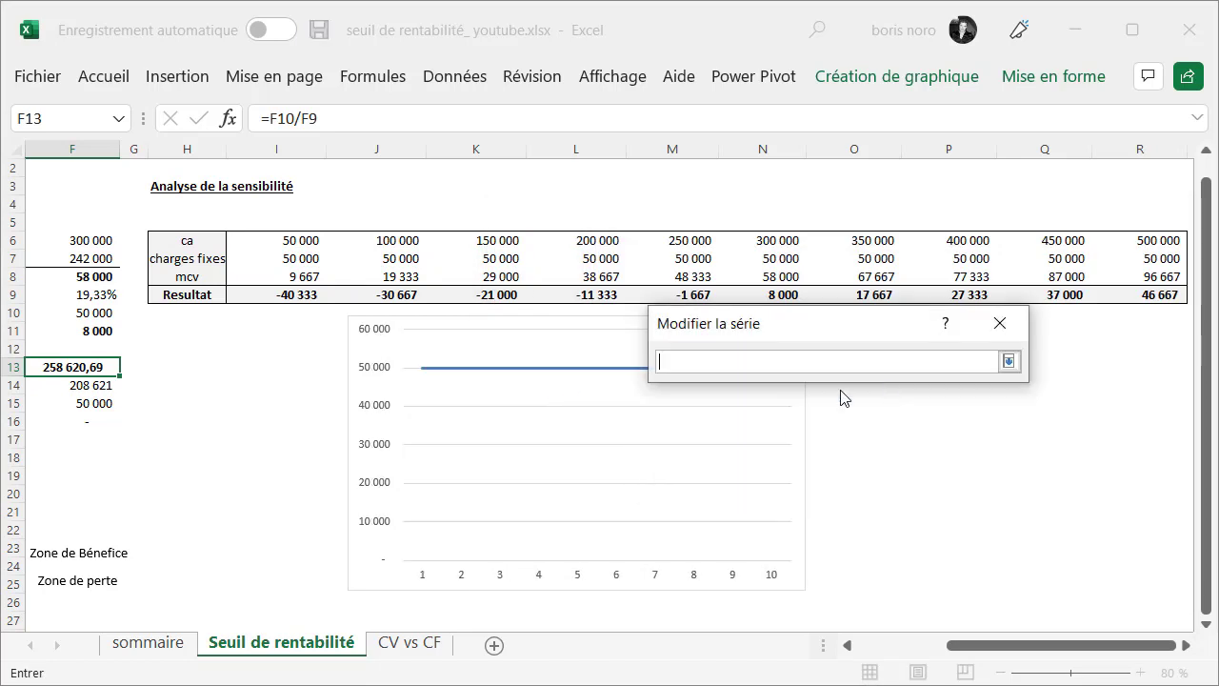
left_click(172, 275)
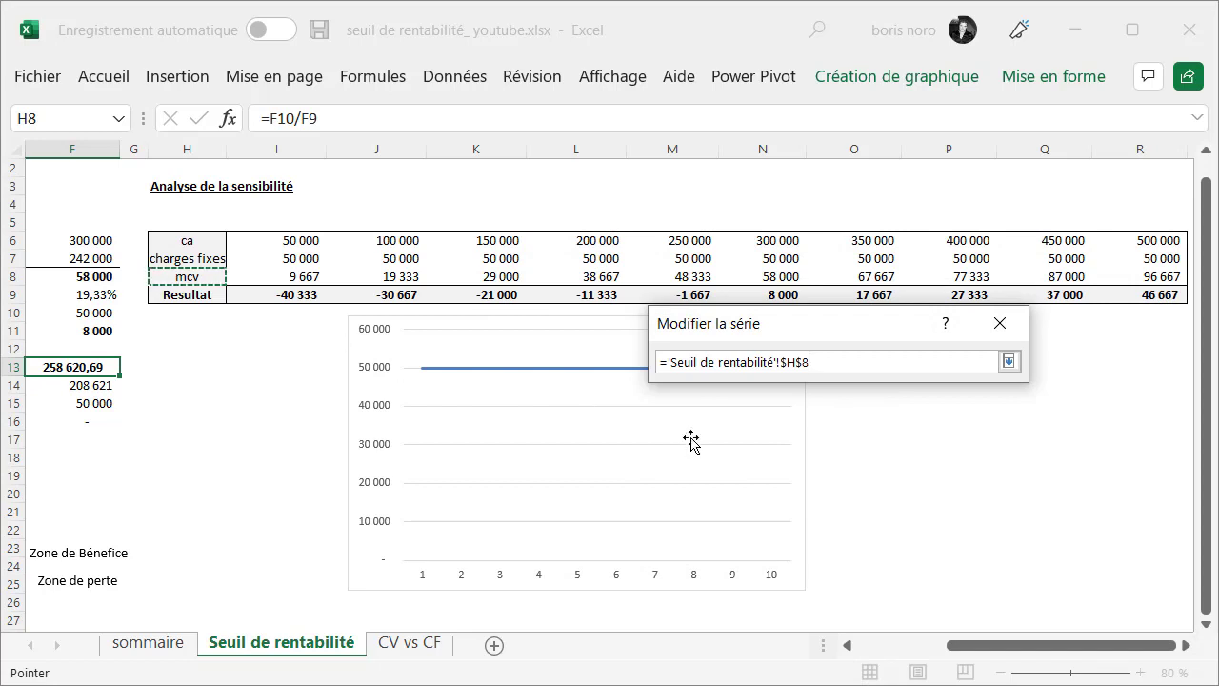
key("Return")
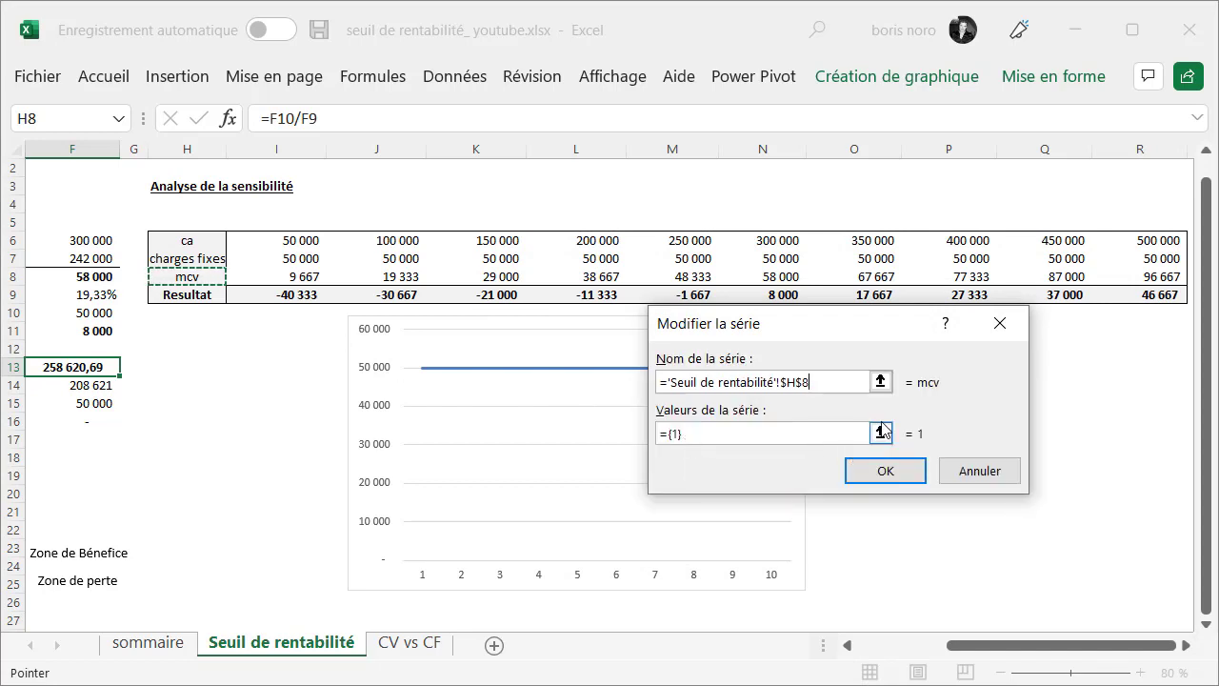
left_click(881, 433)
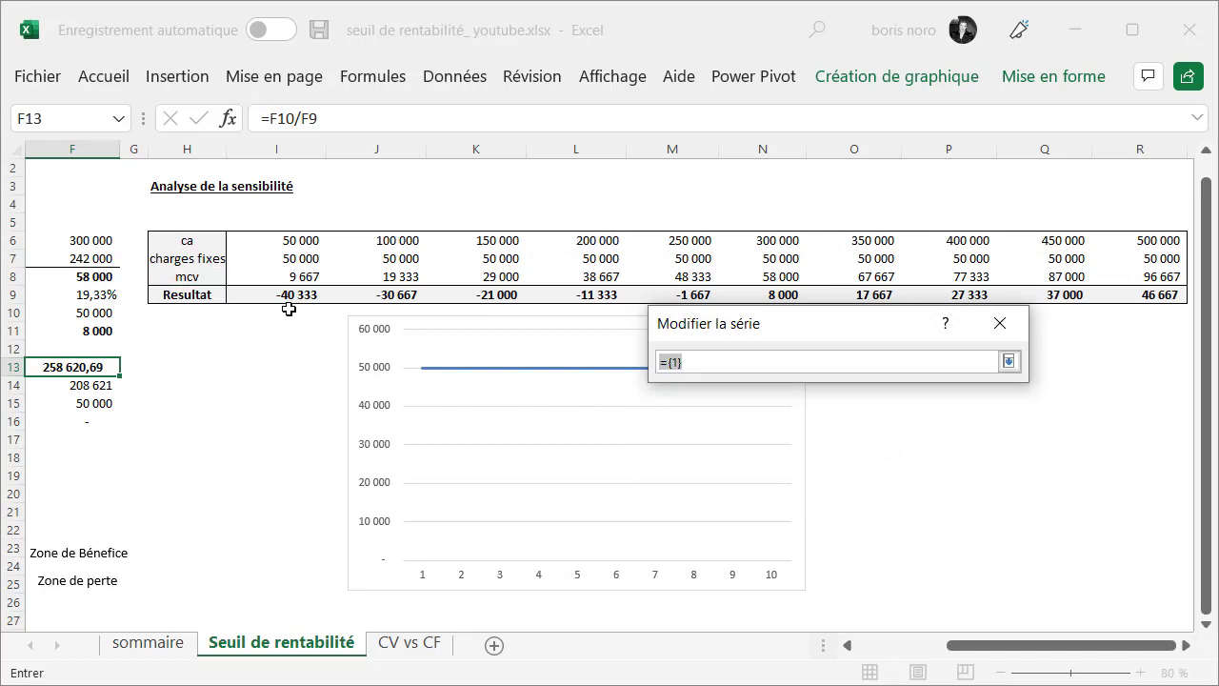
left_click_drag(289, 276, 1153, 277)
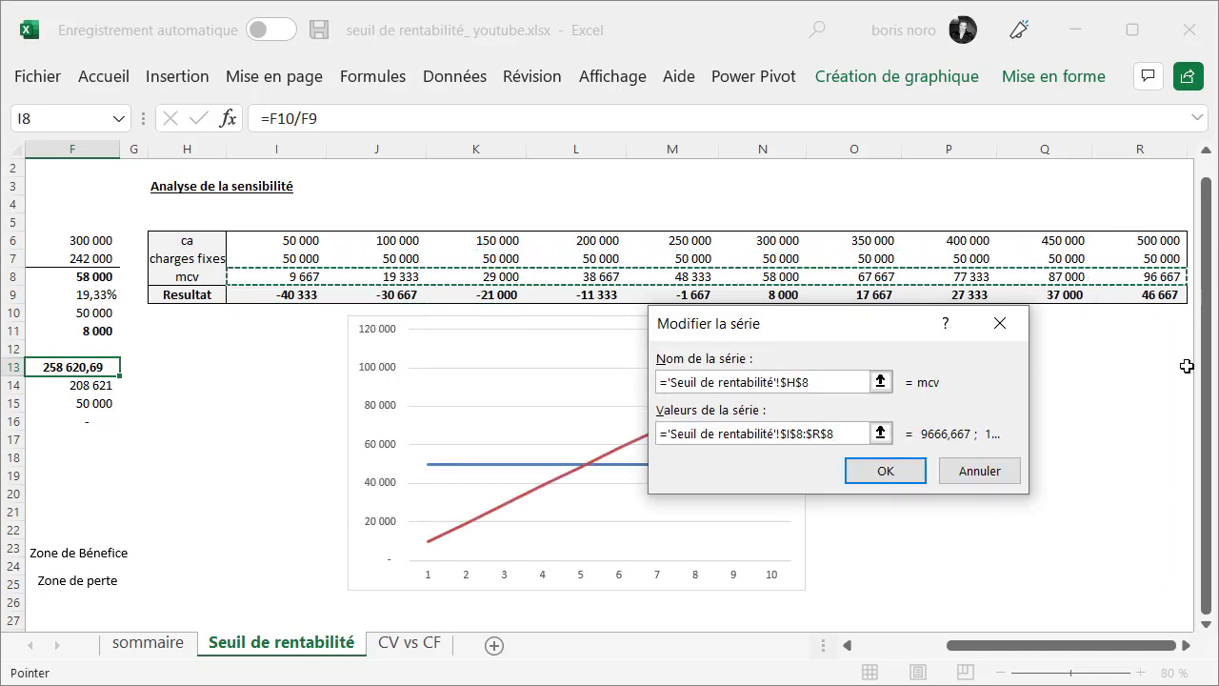
left_click(909, 470)
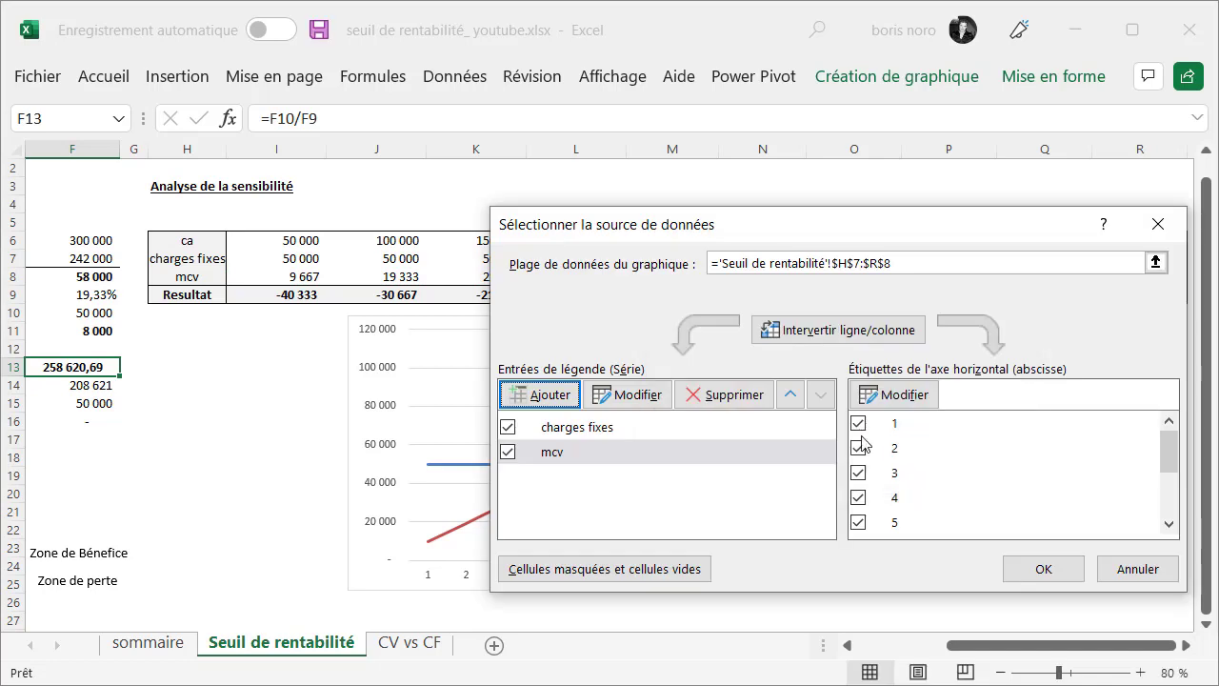
- Use the ca revenue levels I6:R6 as the horizontal axis labels and apply
left_click(901, 398)
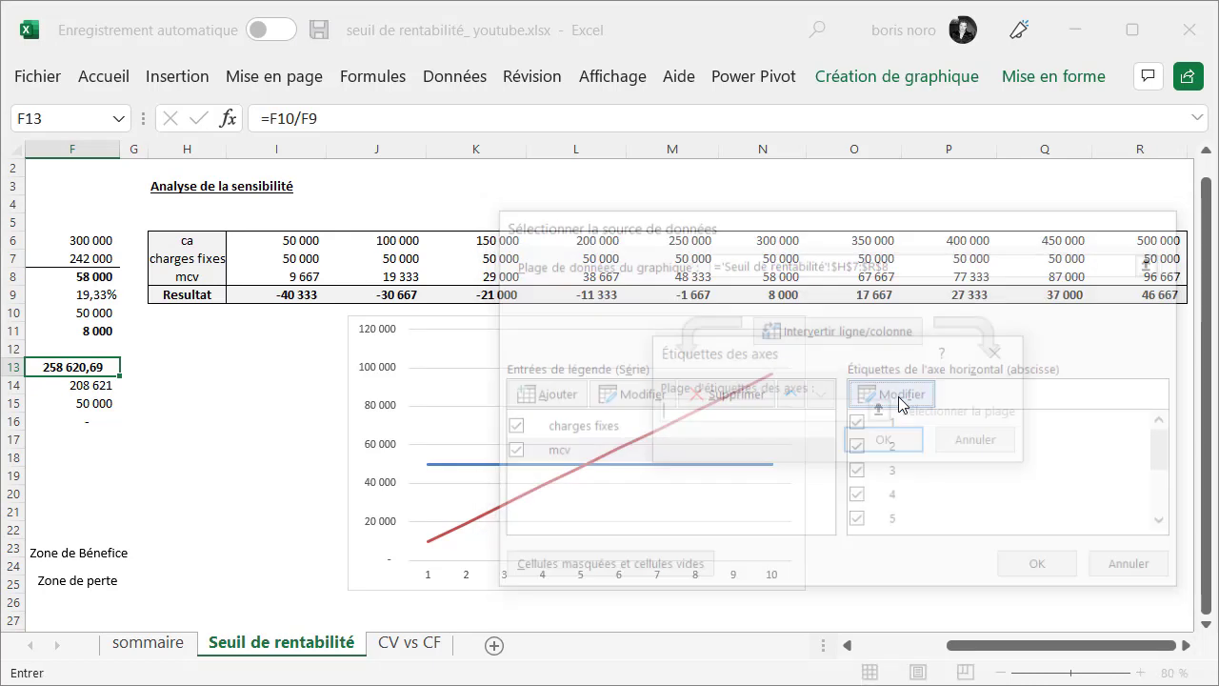
left_click(880, 410)
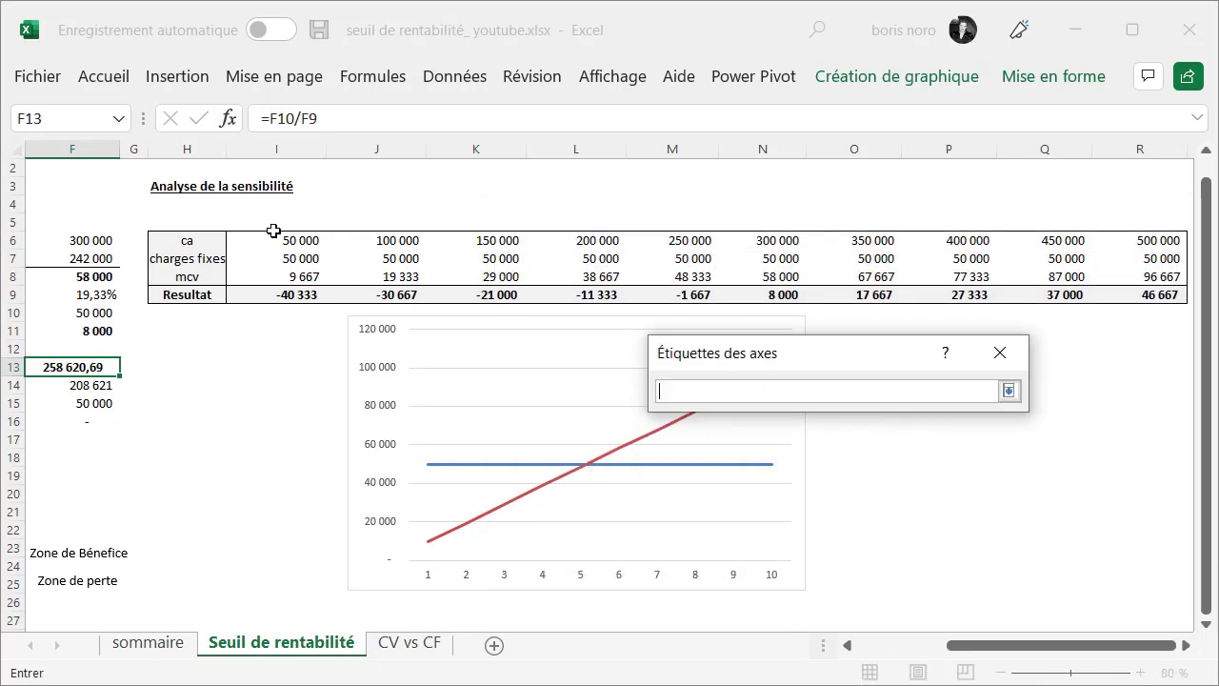
left_click_drag(282, 241, 1116, 243)
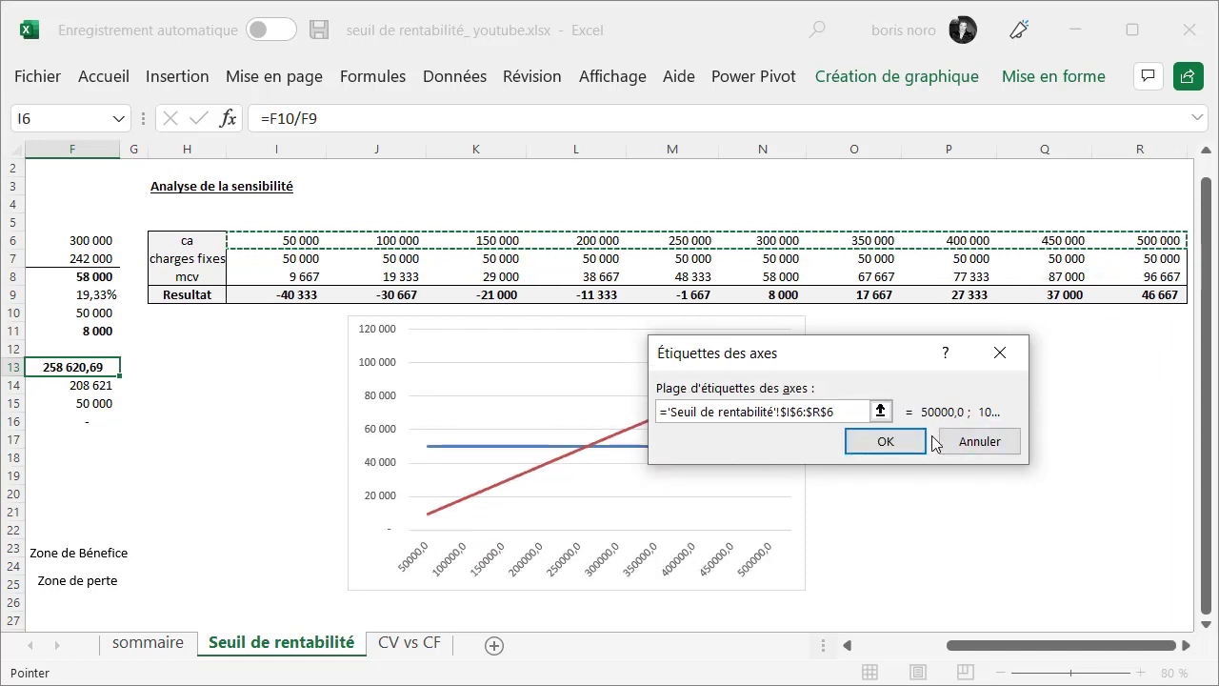
left_click(911, 447)
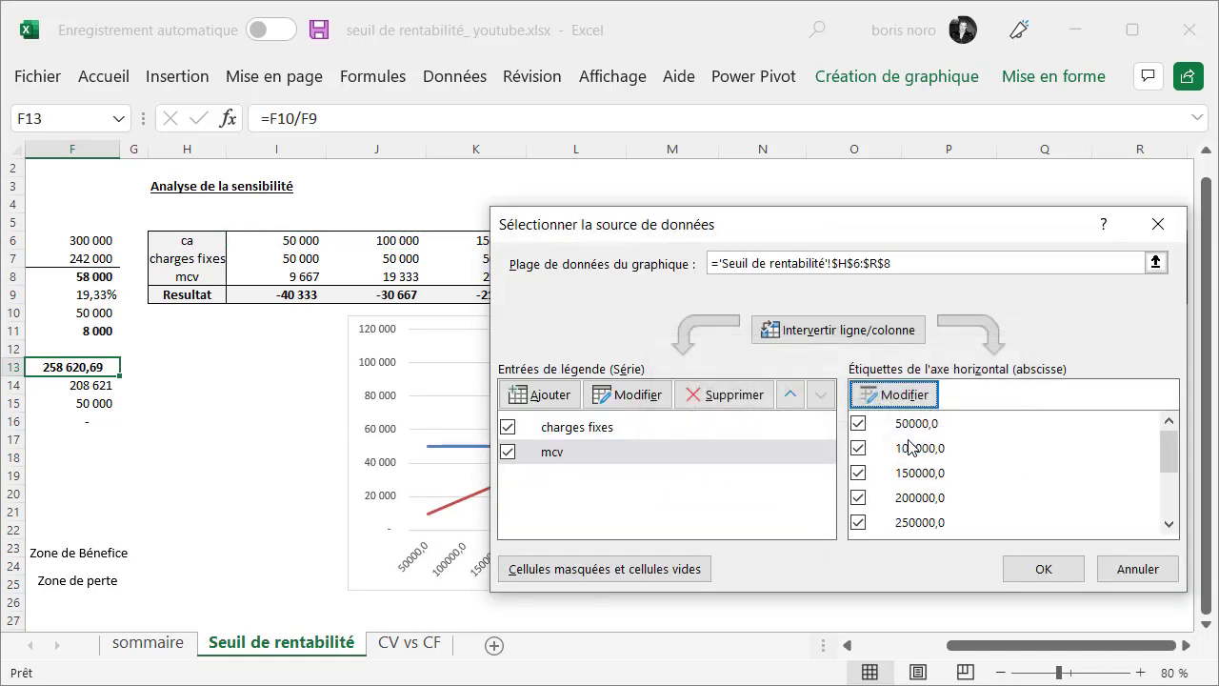
left_click(1042, 578)
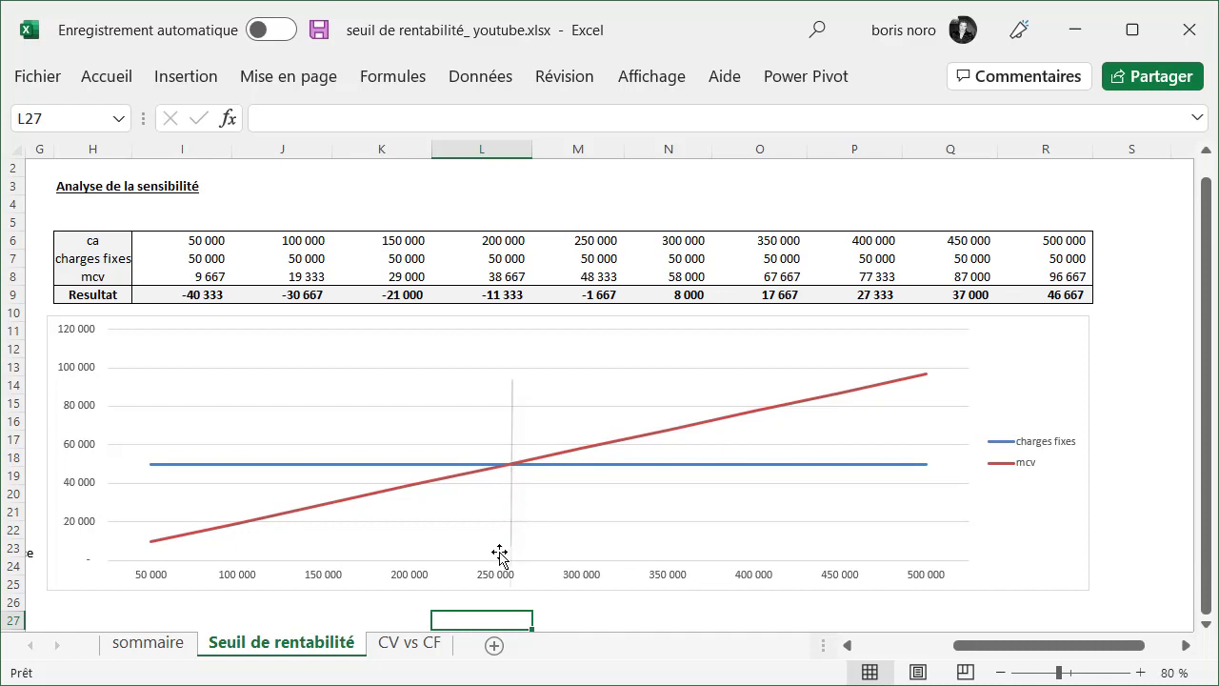
- Place 'Zone de Bénefice' between the lines on the right and 'Zone de perte' on the left
mouse_move(29, 552)
left_mouse_down()
mouse_move(81, 514)
mouse_move(835, 427)
left_mouse_up()
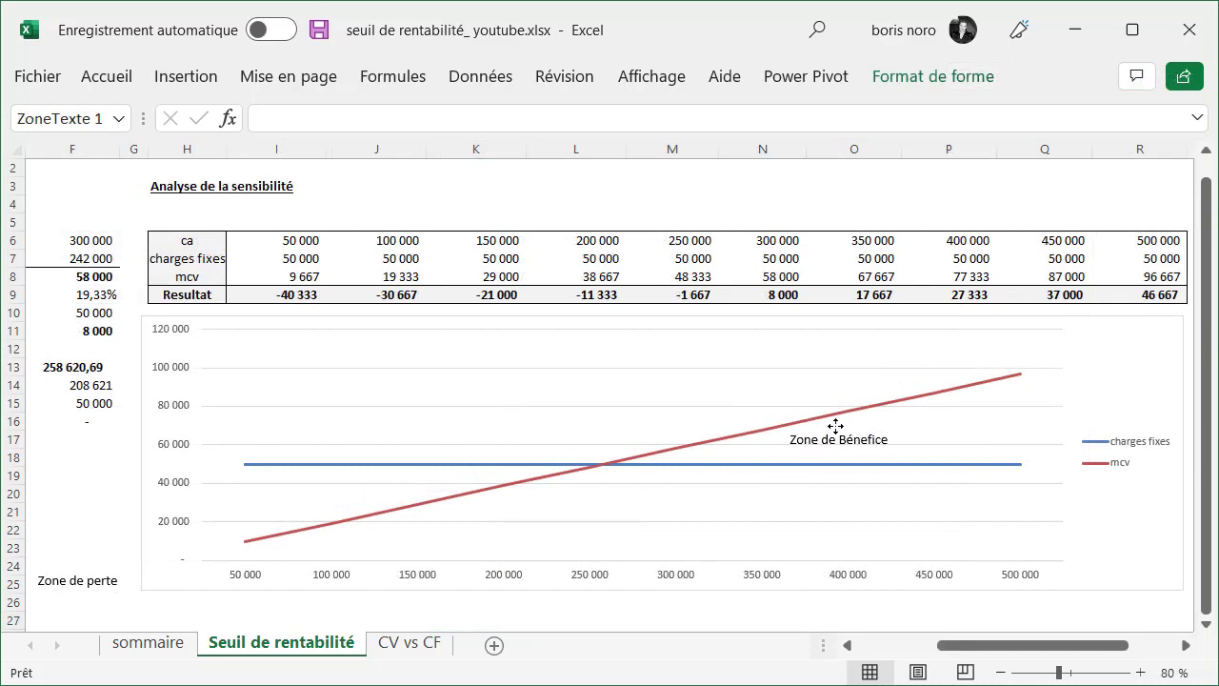
left_click_drag(835, 427, 835, 431)
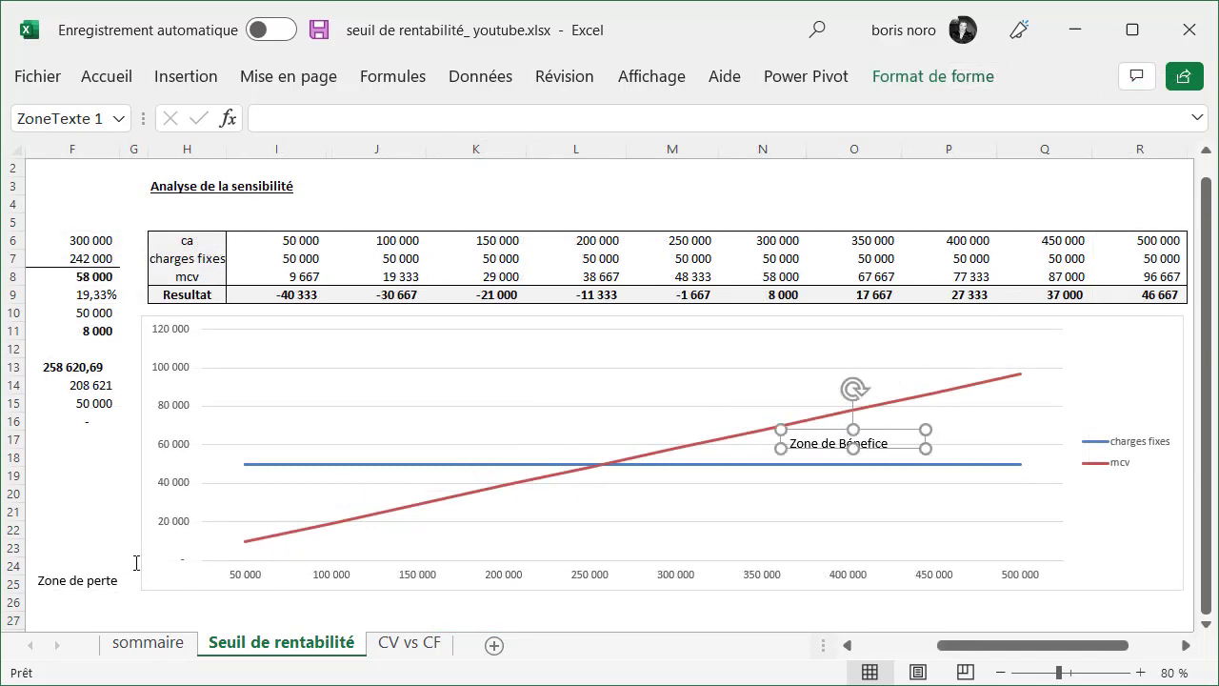
left_click(86, 579)
mouse_move(110, 561)
left_mouse_down()
mouse_move(253, 492)
mouse_move(333, 476)
left_mouse_up()
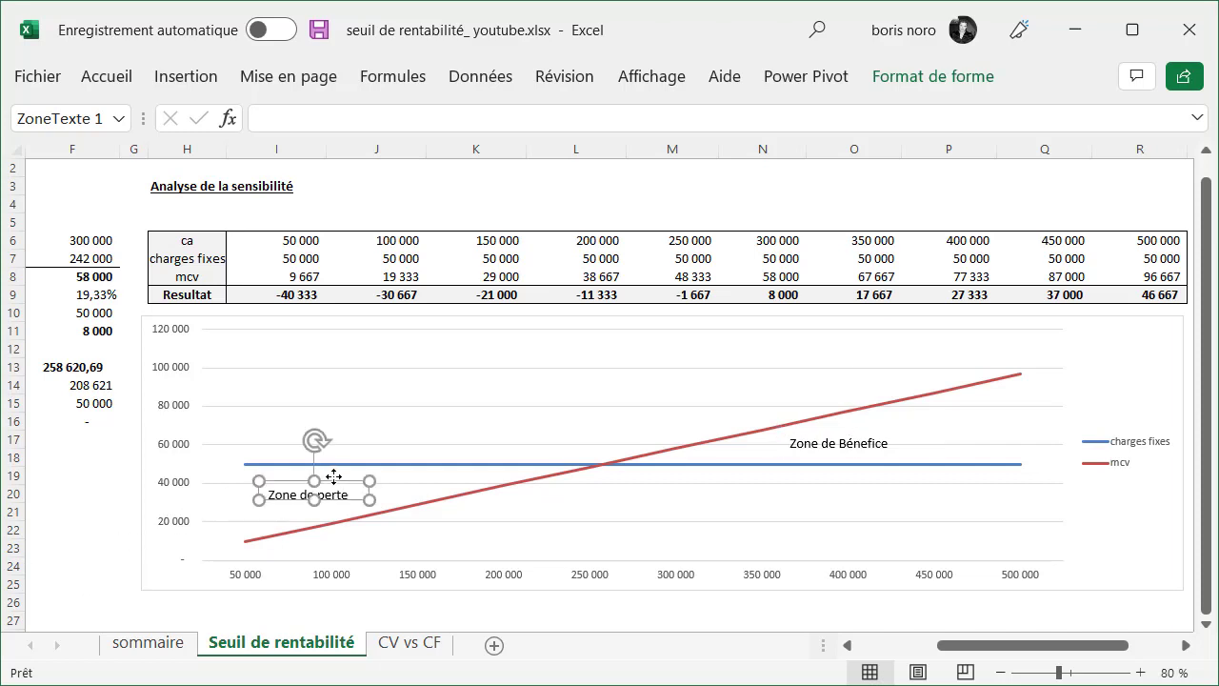
left_click(75, 532)
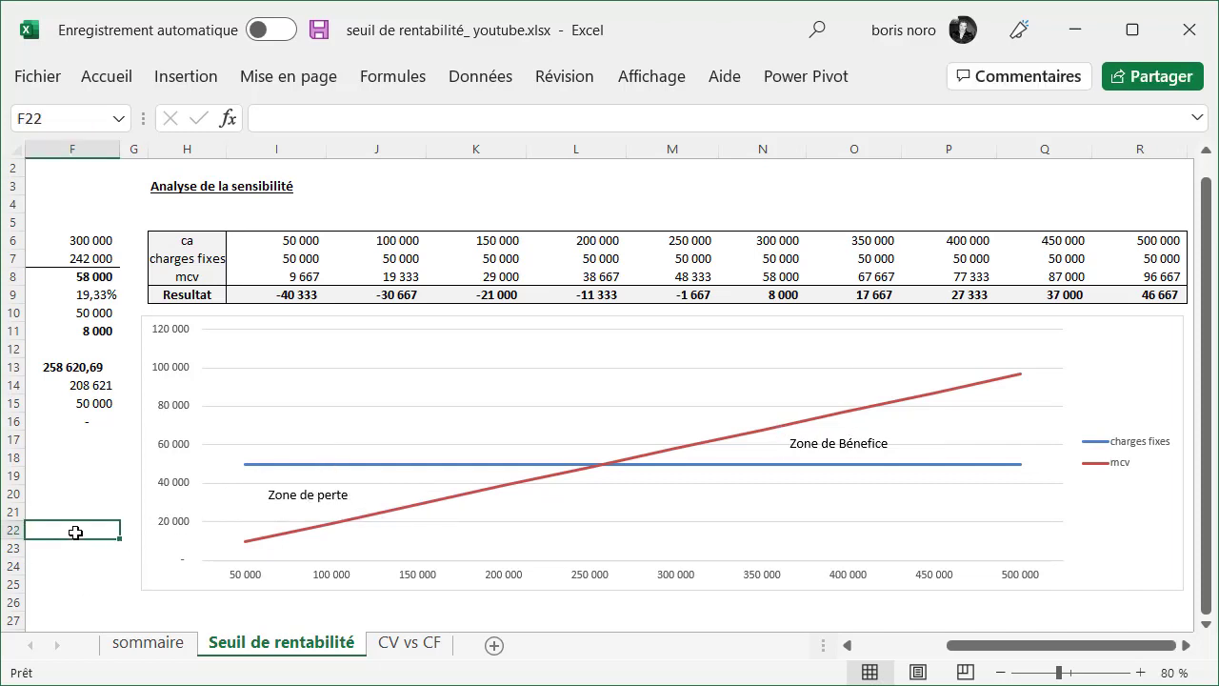